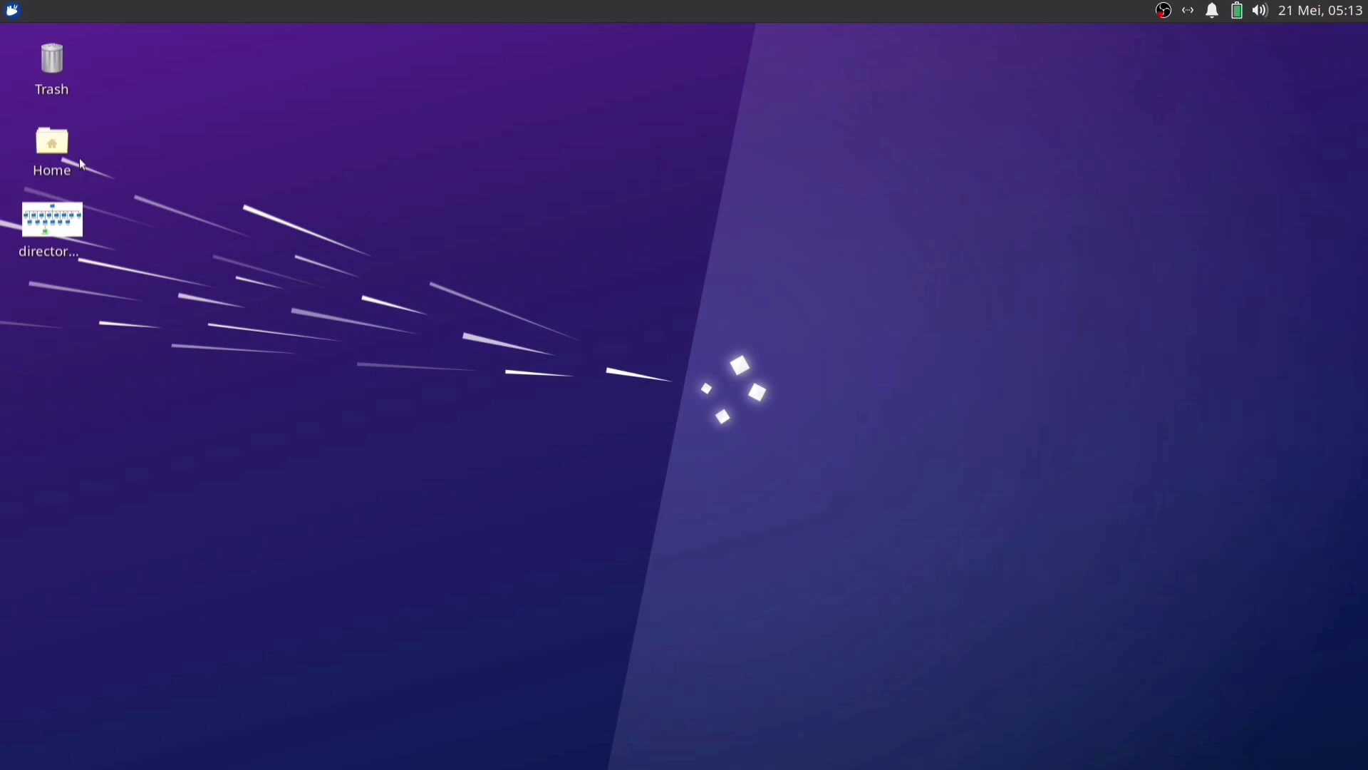
Reopen and close the desktop Home window, then launch File Manager from the applications menu
double_click(54, 167)
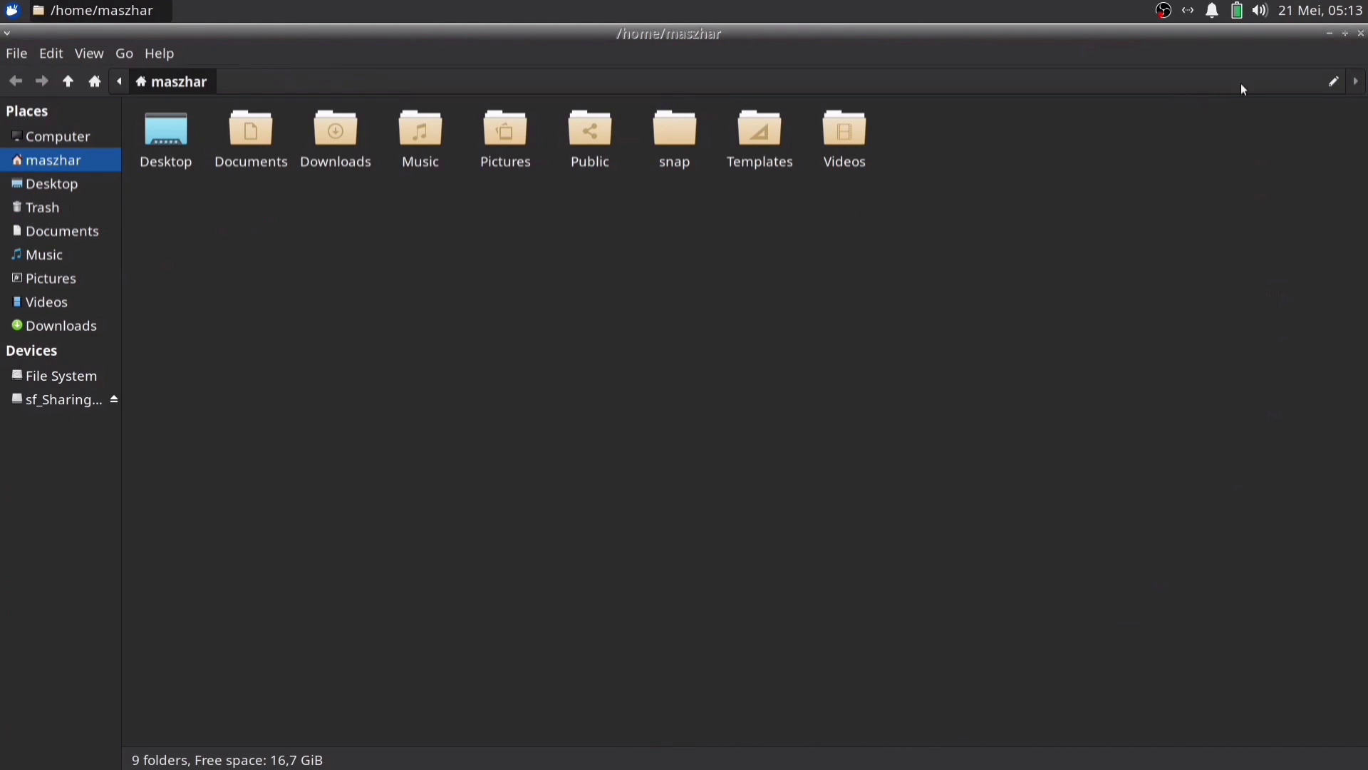
left_click(1361, 33)
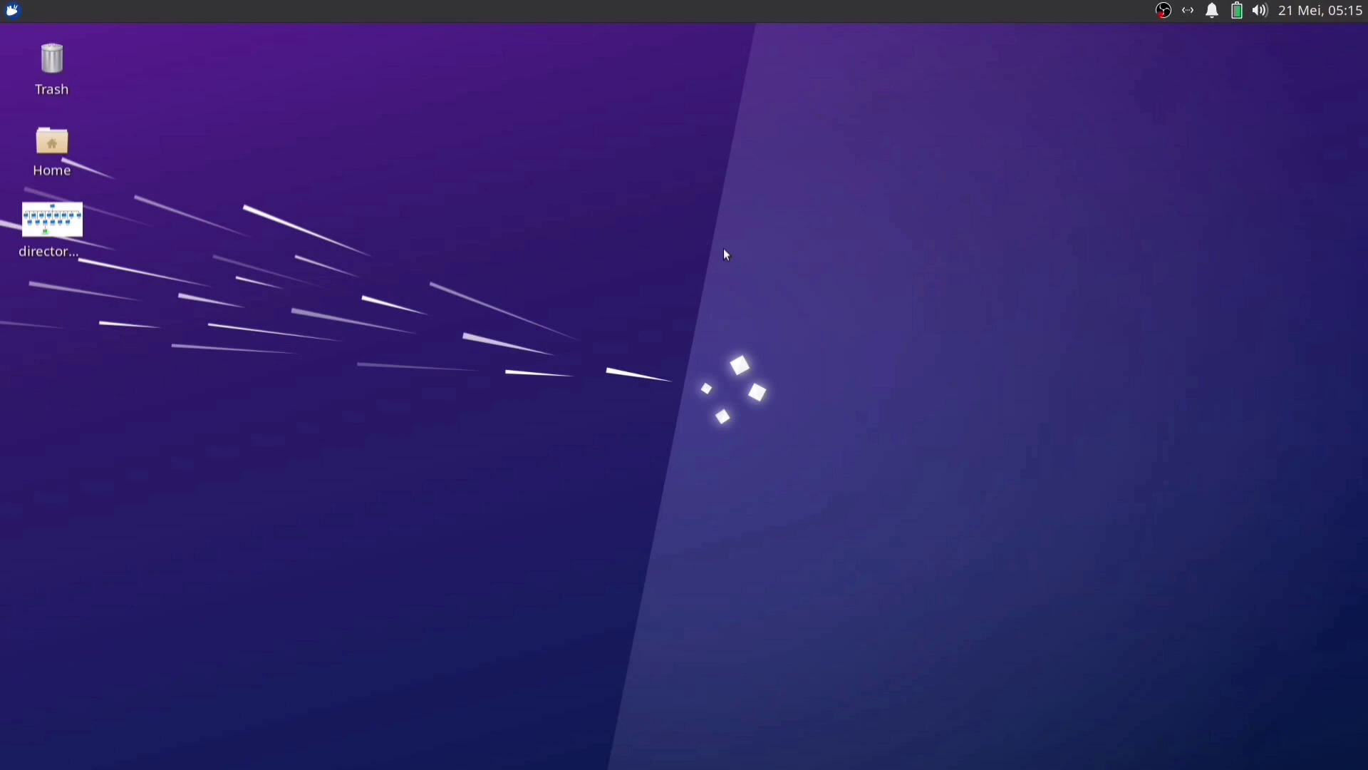
double_click(55, 146)
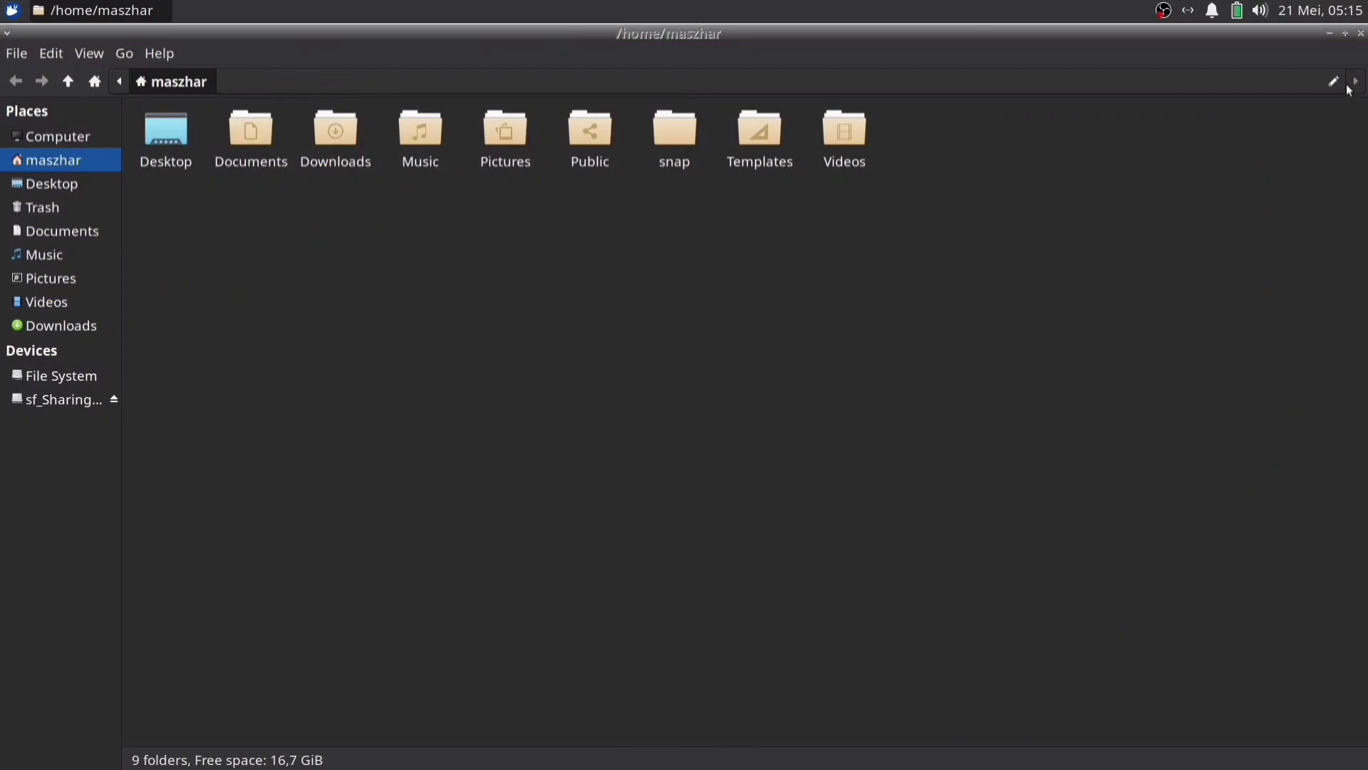
left_click(1361, 33)
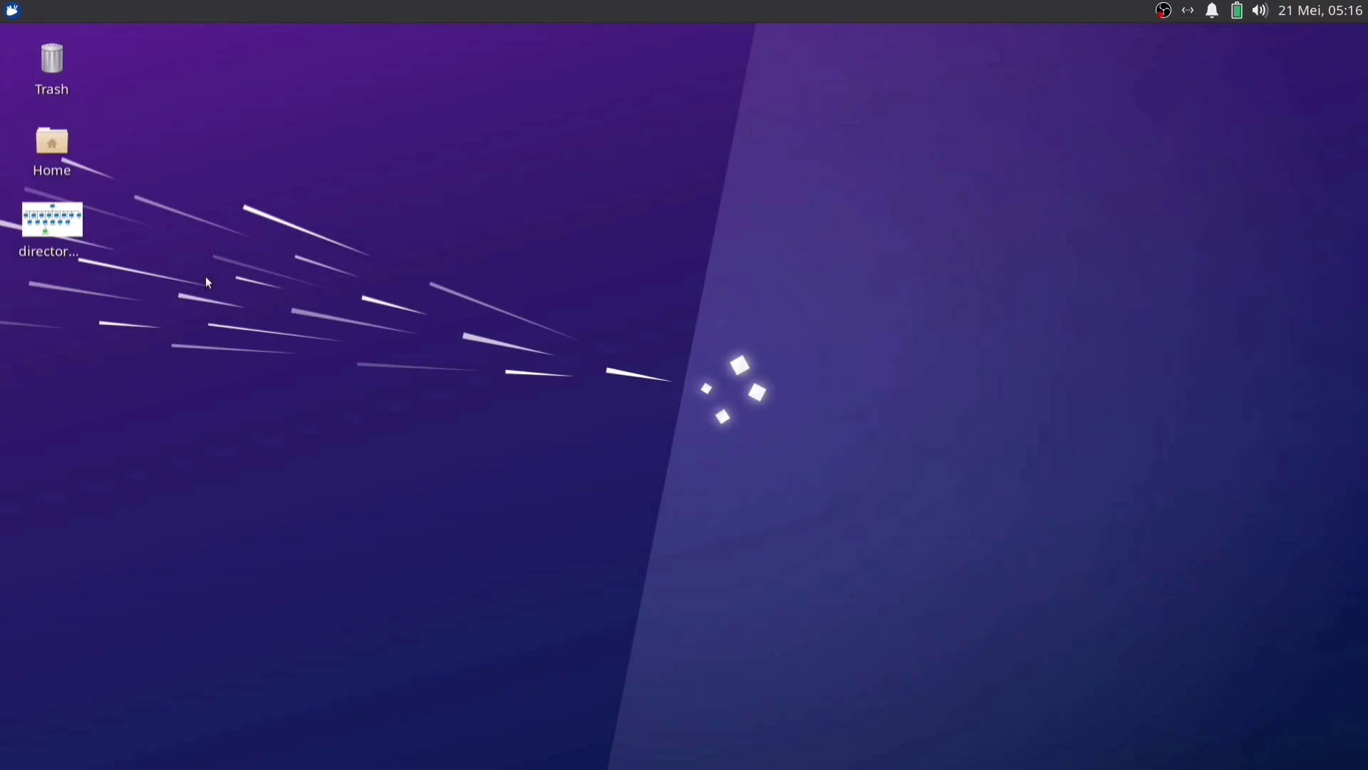
left_click(10, 12)
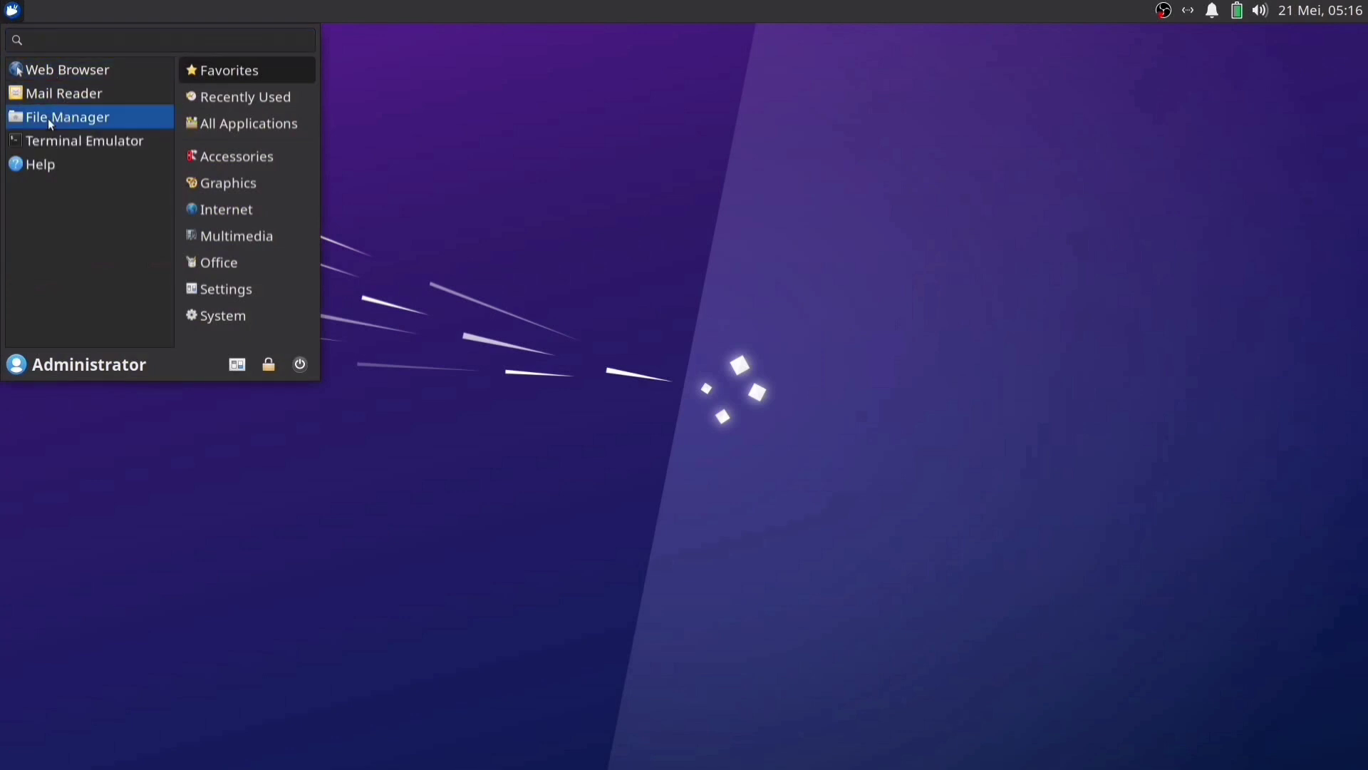
left_click(48, 118)
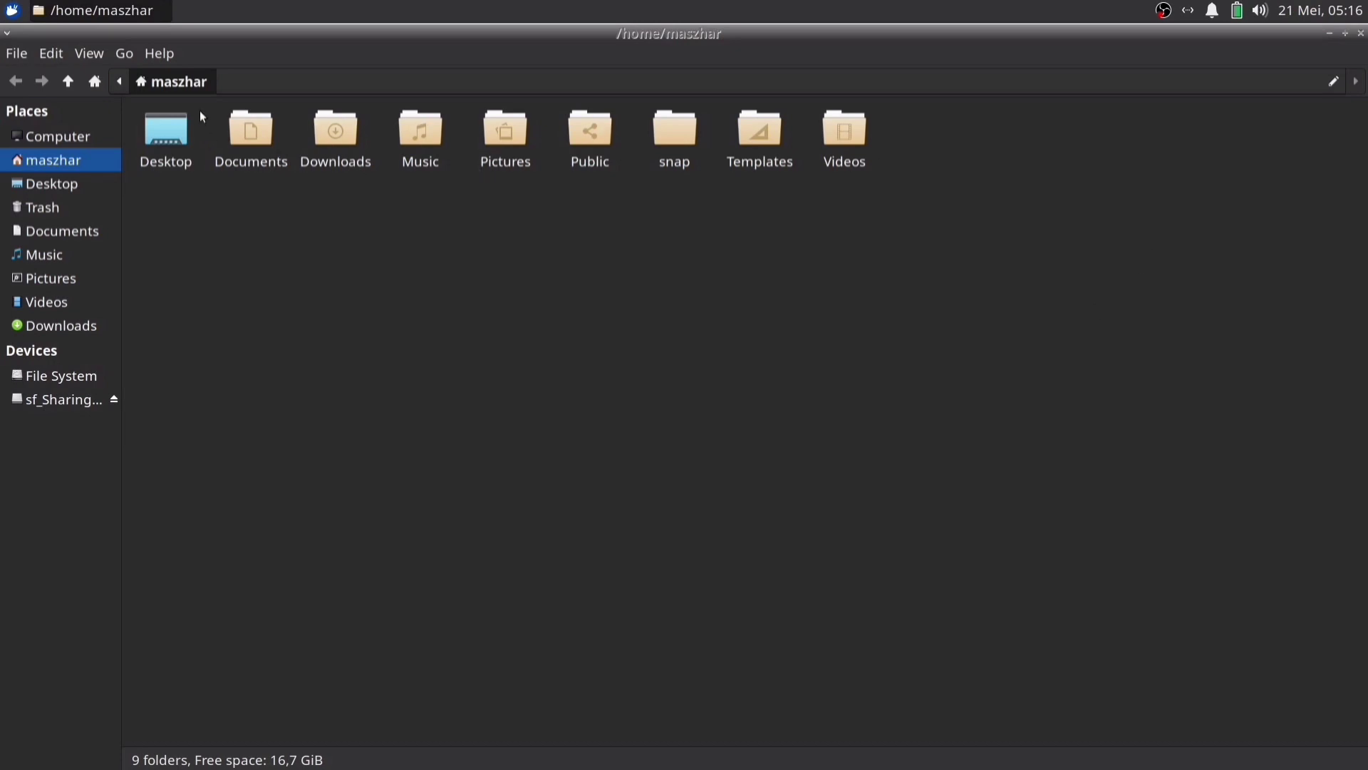
left_click(1335, 80)
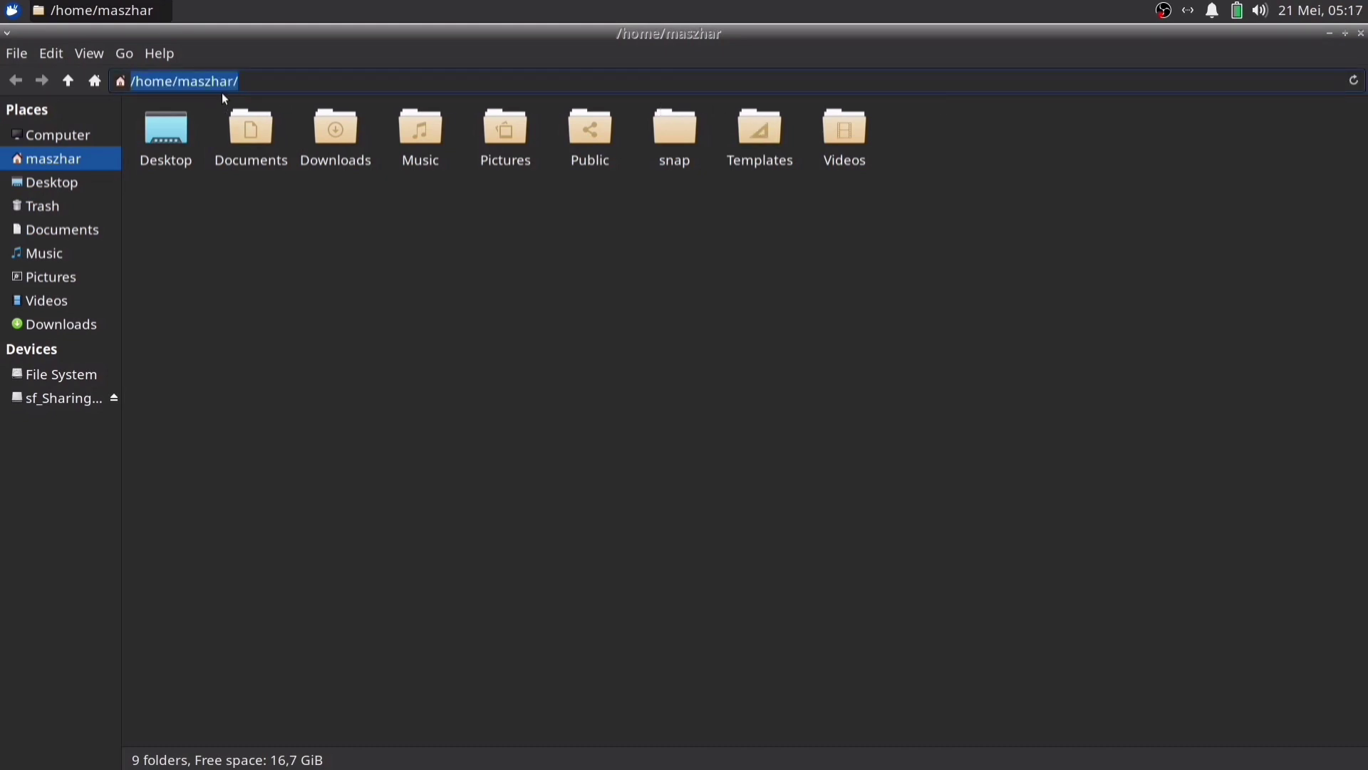
left_click(135, 82)
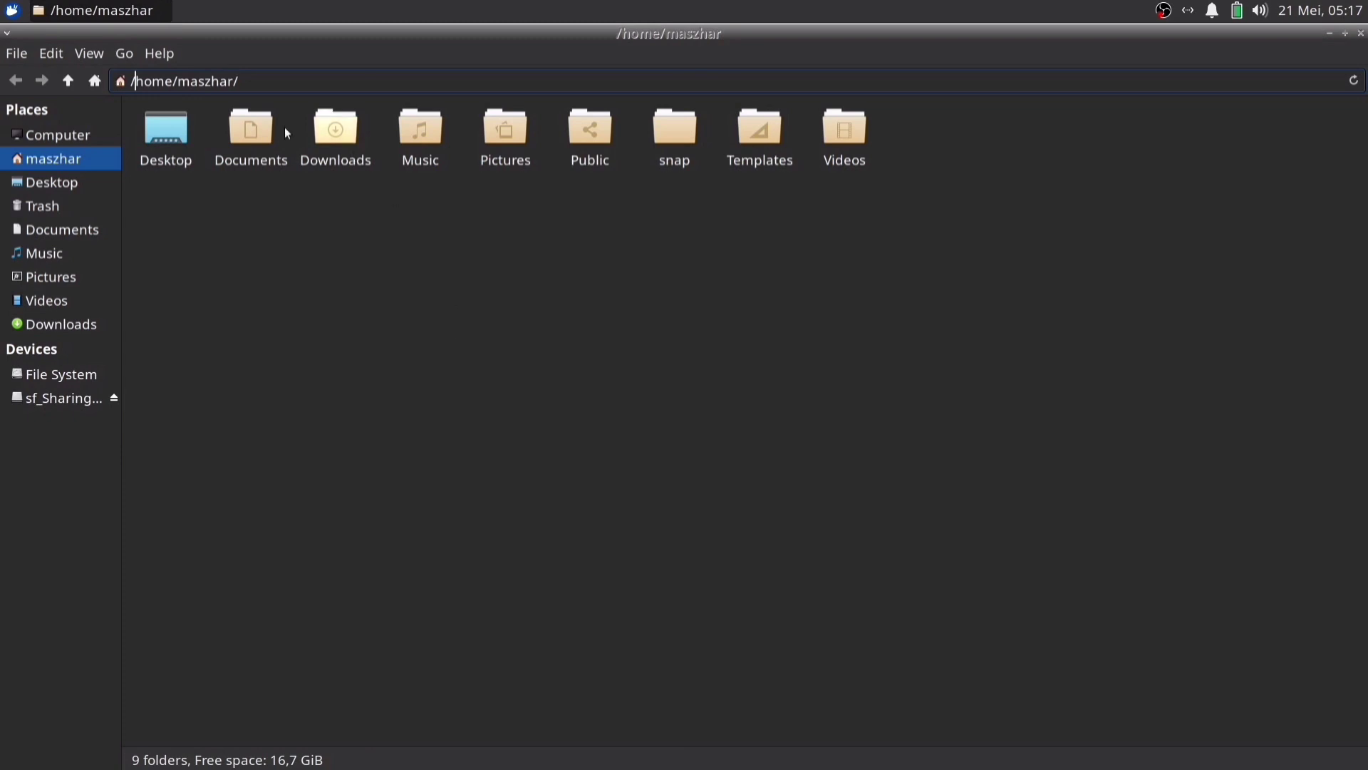
key("Escape")
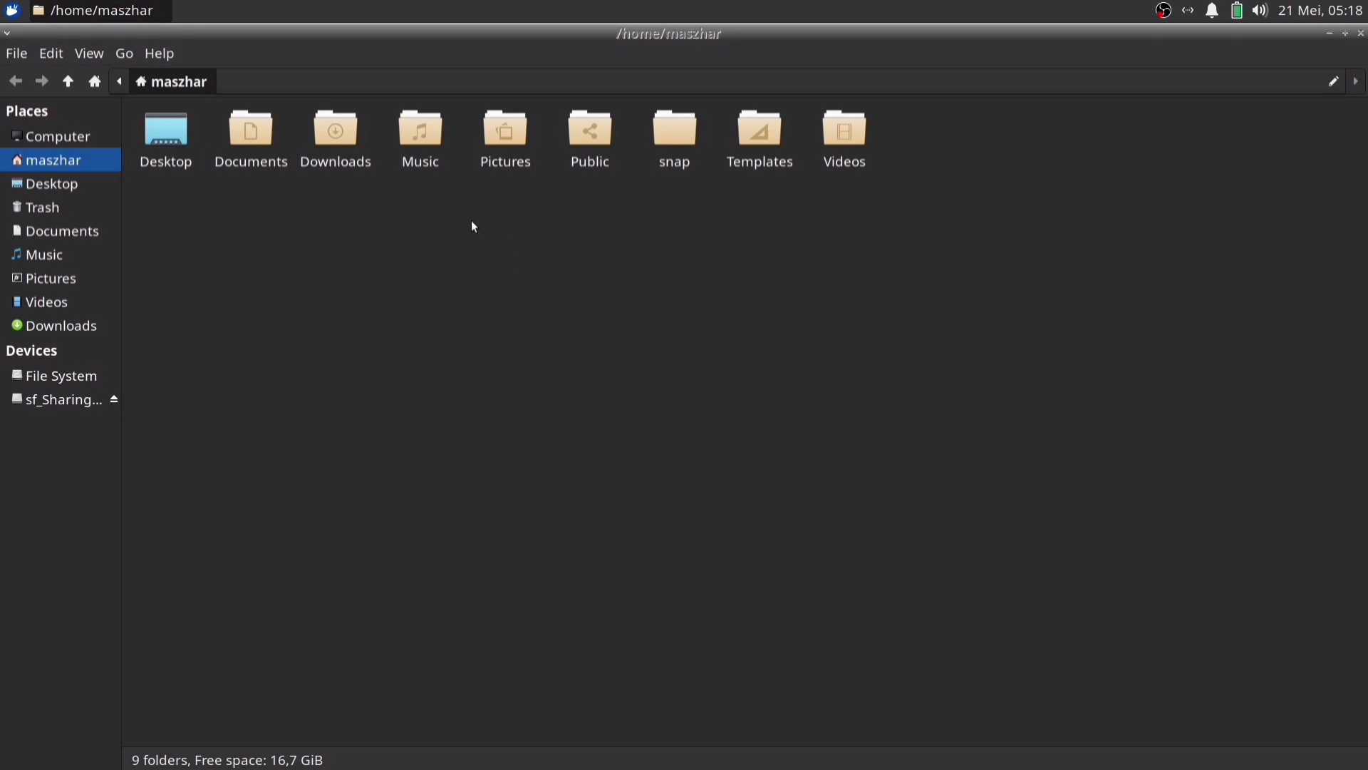
Launch Terminal Emulator from the applications menu and position its window over the file manager
left_click(13, 11)
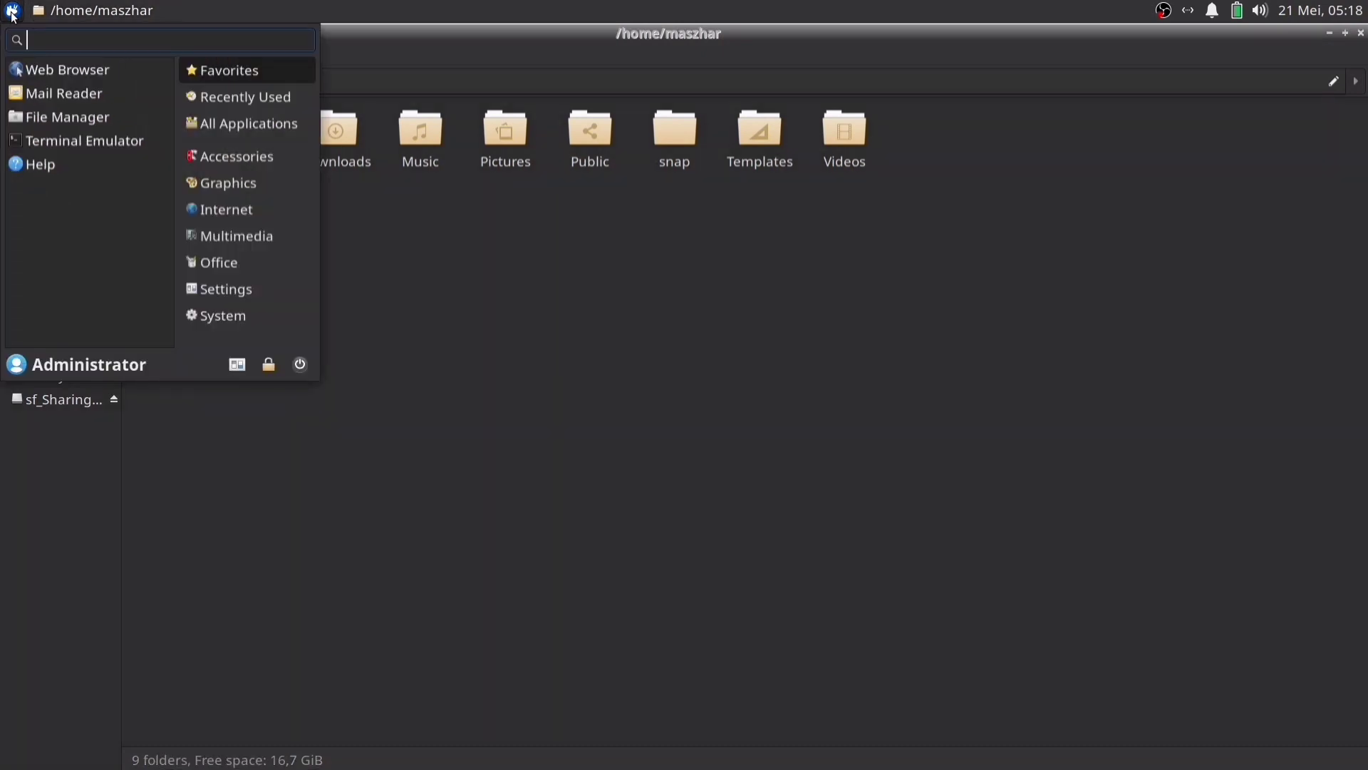
left_click(83, 142)
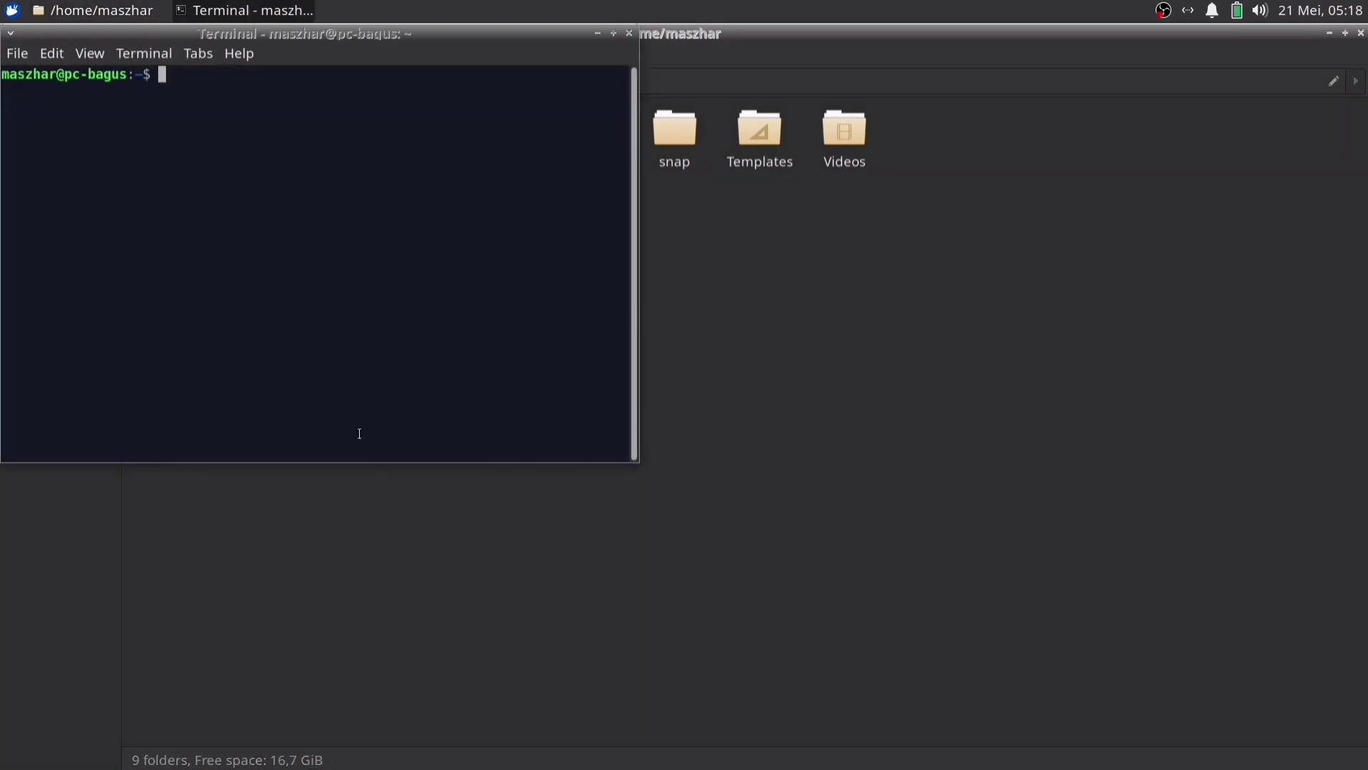
left_click_drag(313, 41, 506, 121)
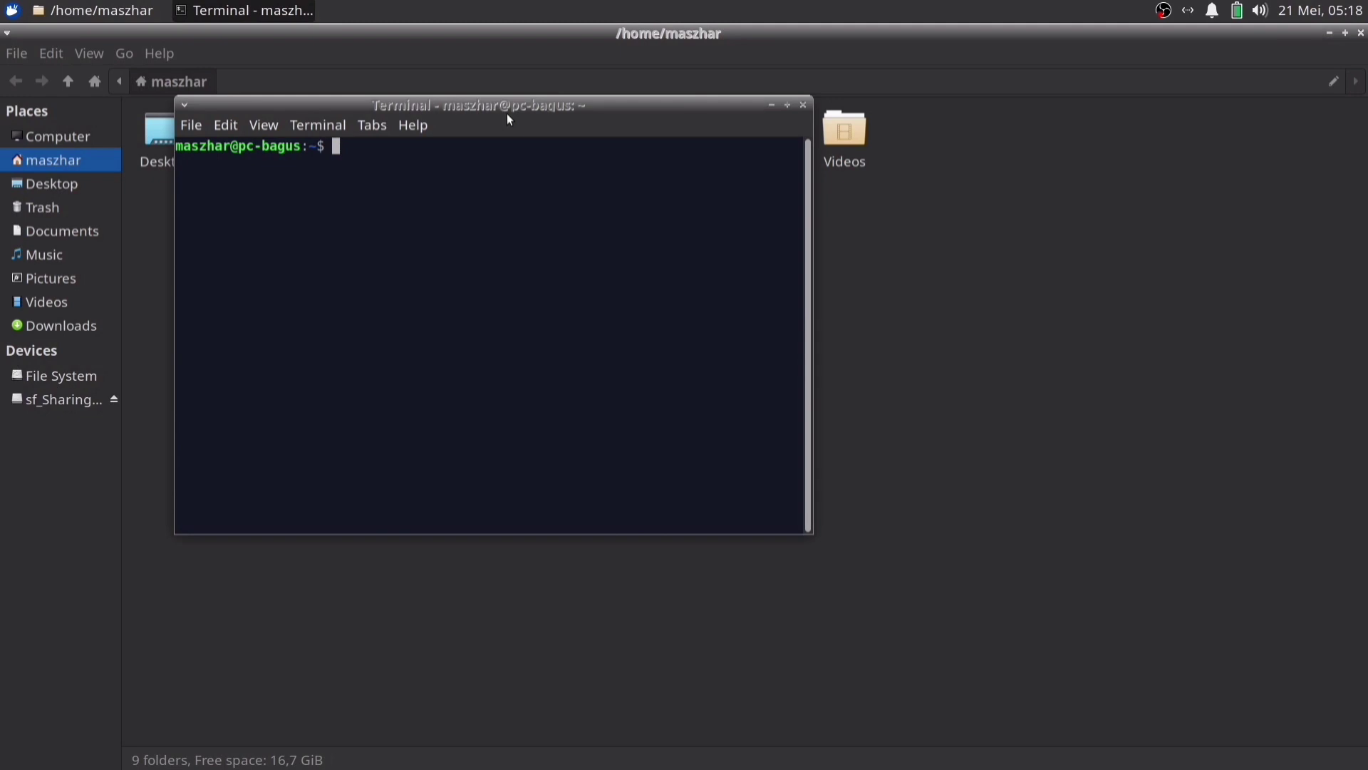
key("ctrl+shift+n")
left_click_drag(1059, 334, 697, 160)
left_click(996, 156)
left_click_drag(476, 108, 481, 146)
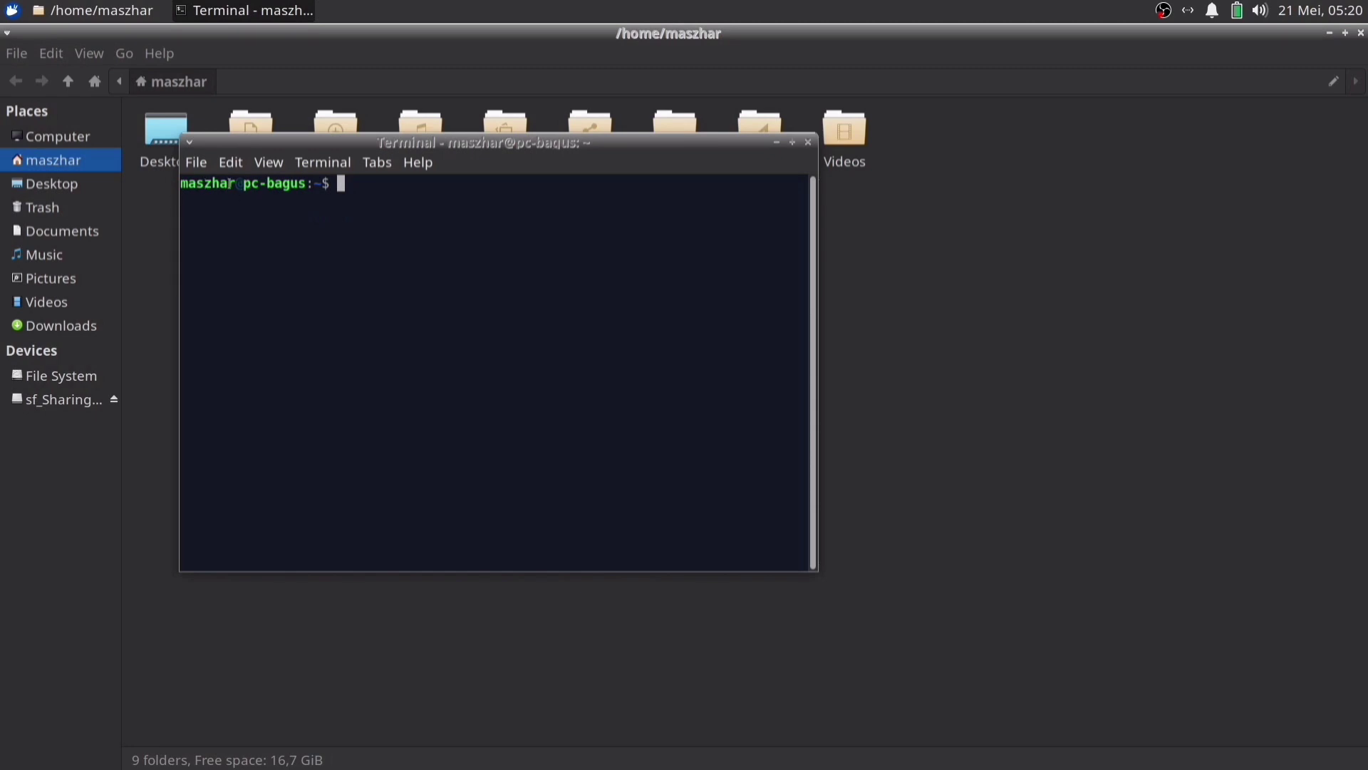
left_click_drag(244, 184, 303, 183)
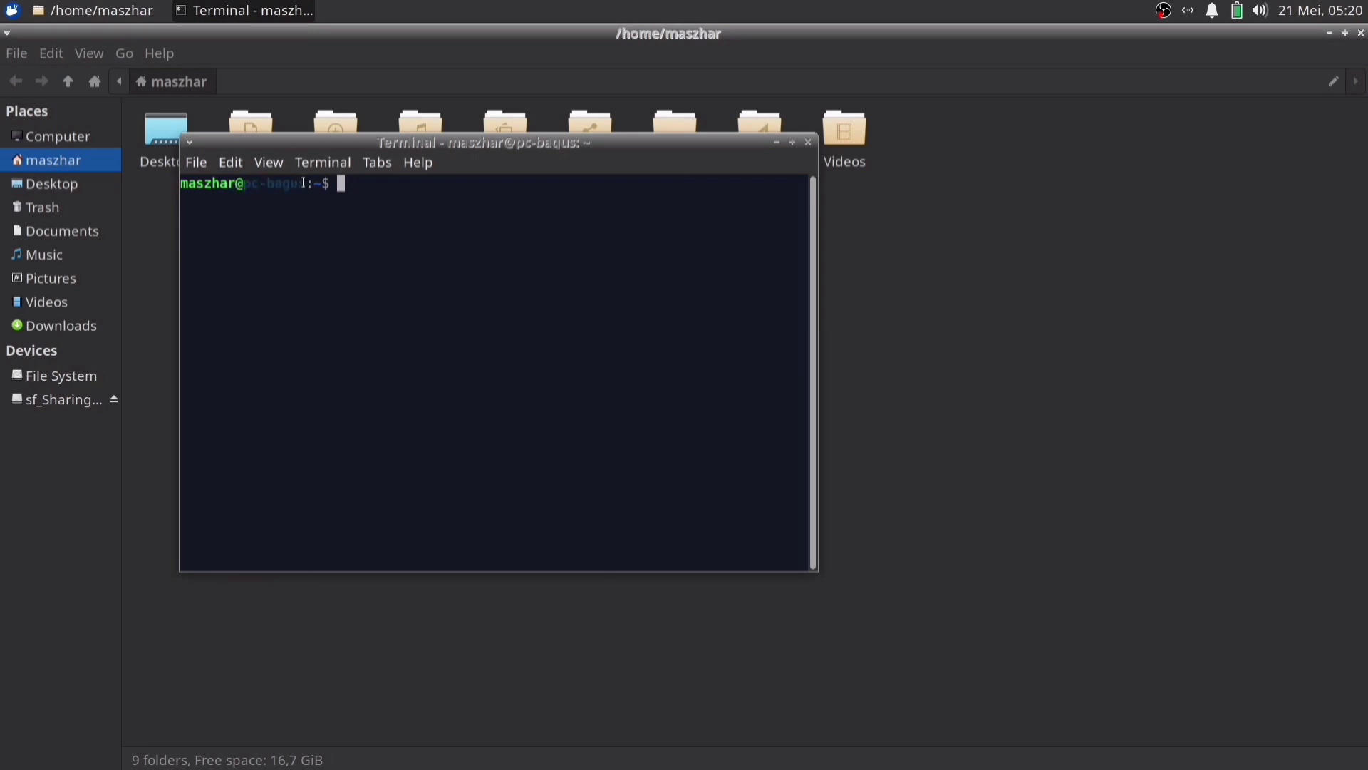
left_click(414, 231)
left_click_drag(244, 184, 306, 184)
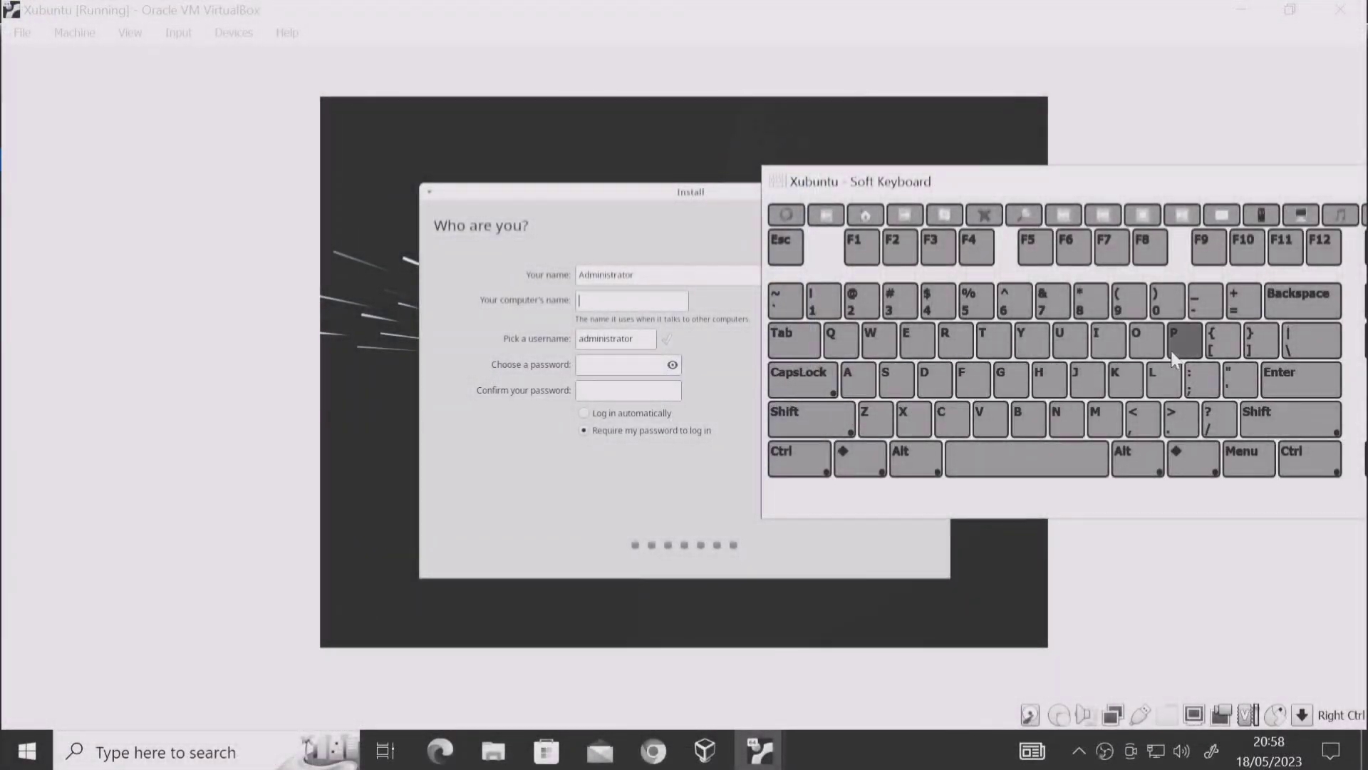
left_click(1183, 340)
left_click(950, 418)
left_click(1204, 301)
left_click(1028, 418)
left_click(858, 380)
left_click(1011, 379)
left_click(1069, 340)
left_click(896, 379)
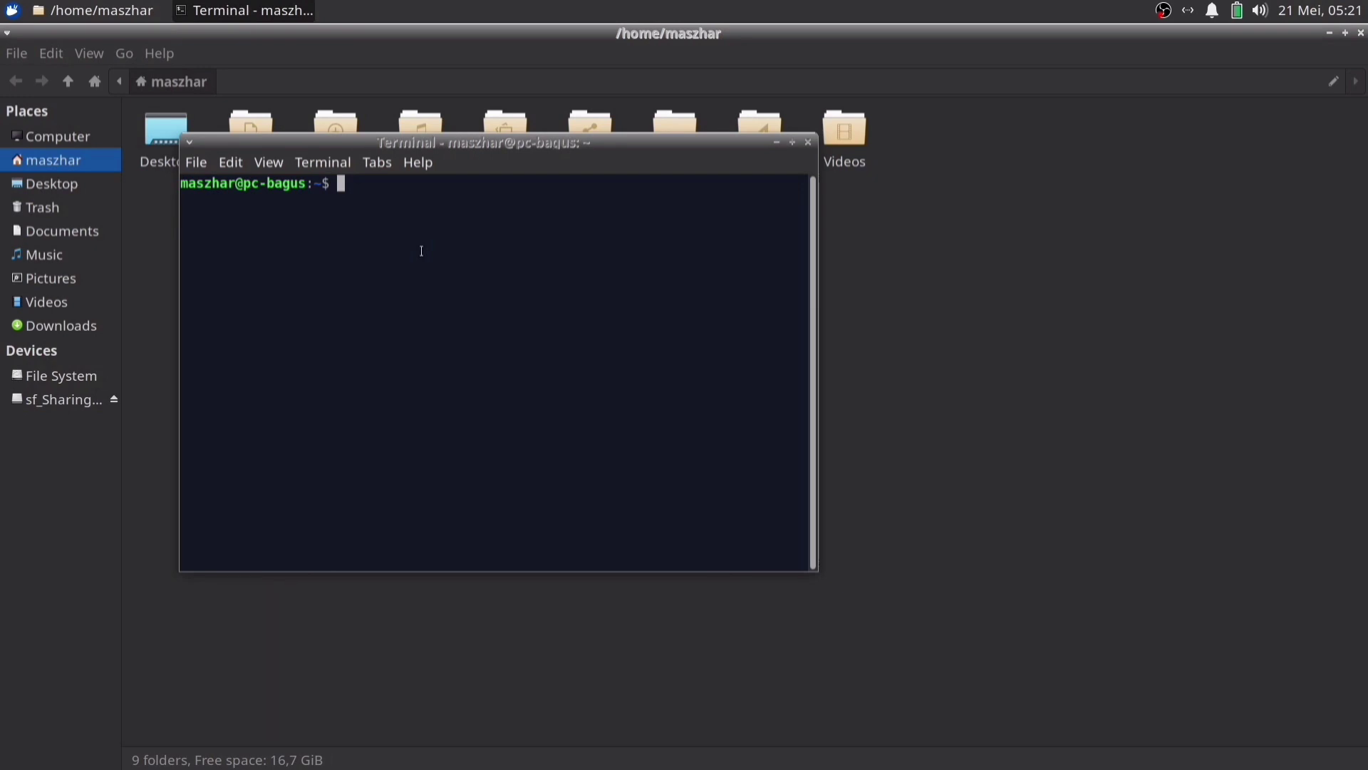
Become root with sudo su using the account password, then exit back to the normal user
type("sudo su")
key("Return")
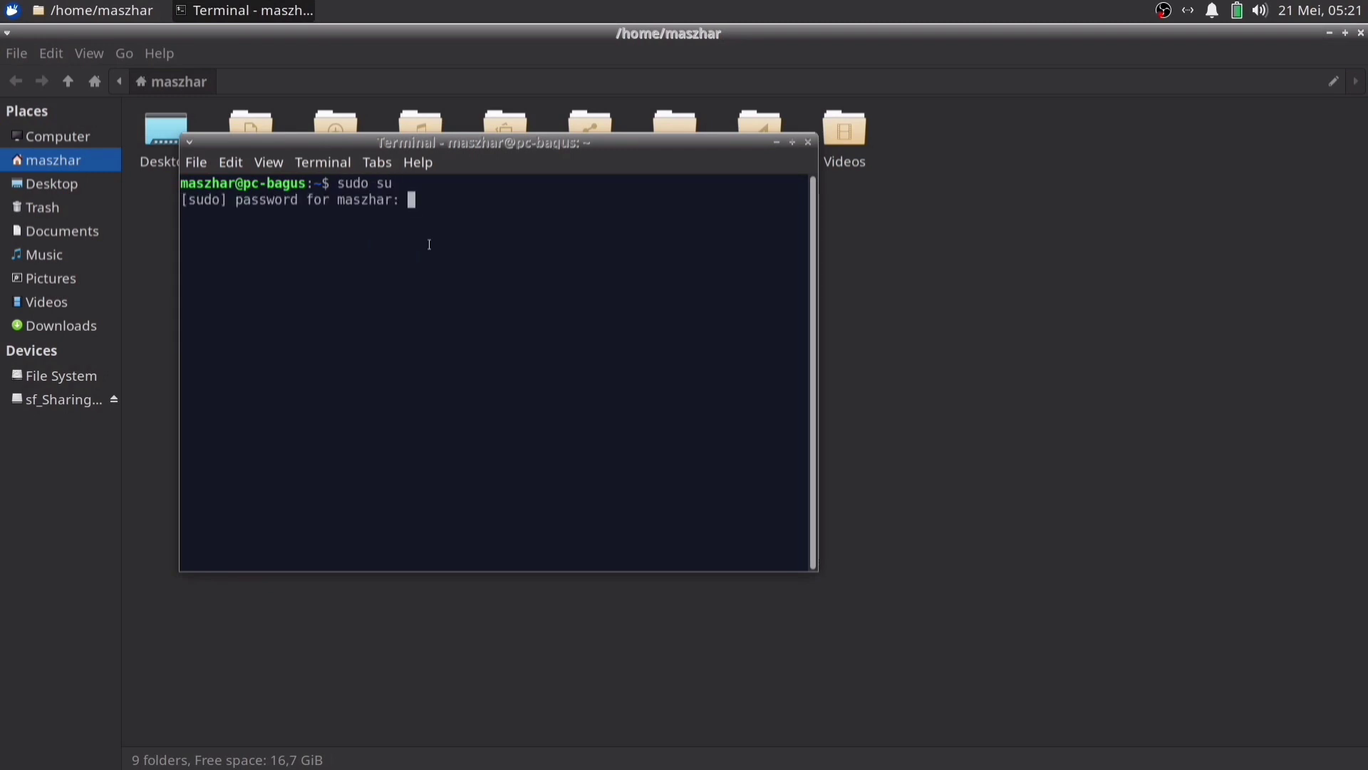
key("Return")
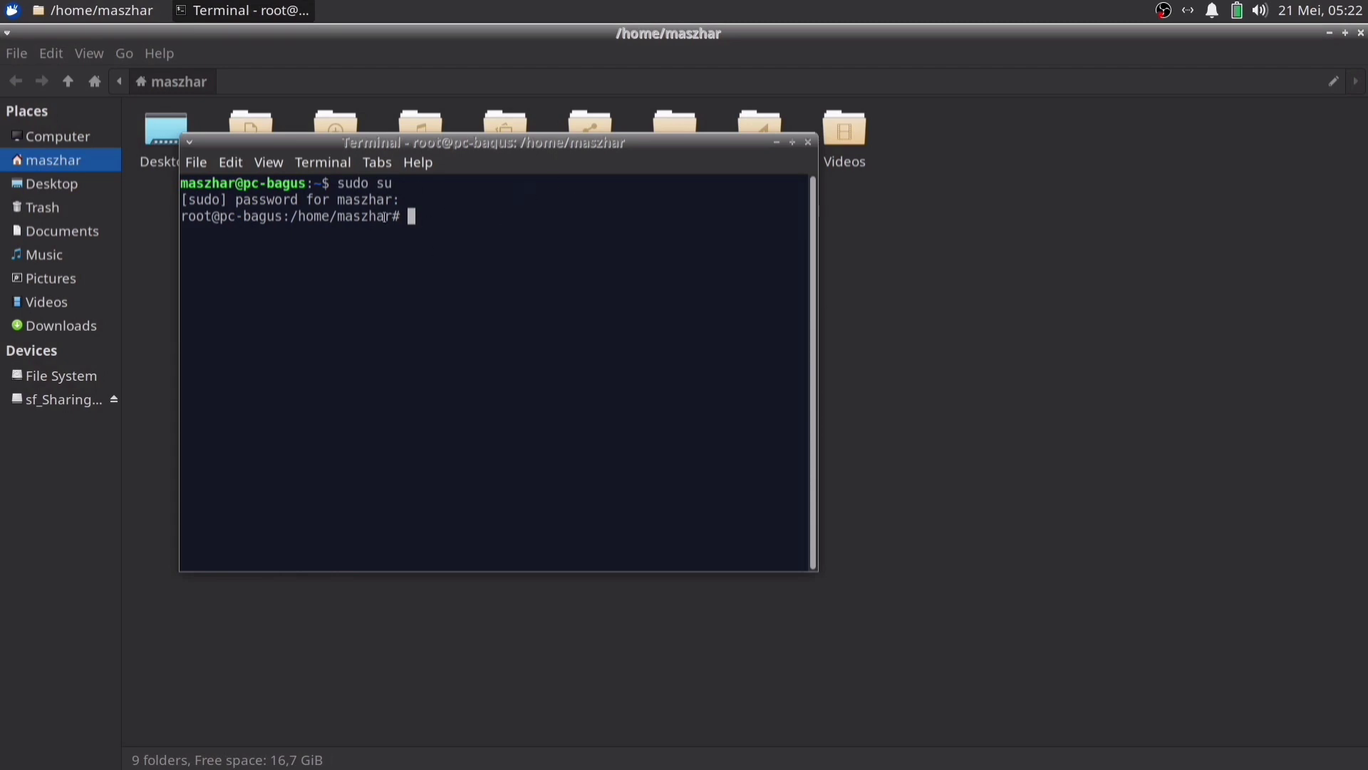
type("exit")
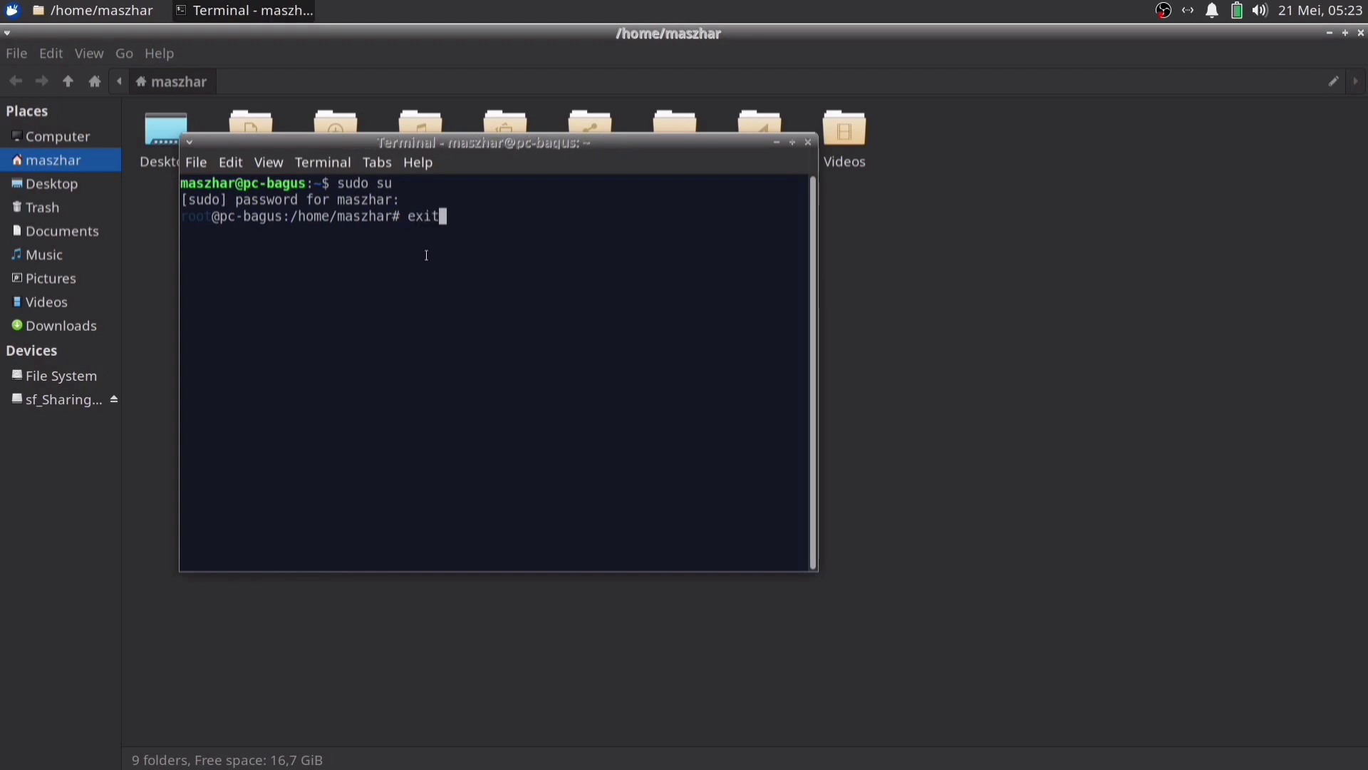
key("Return")
Clear the terminal screen and maximize the window to fill the screen
type("clear")
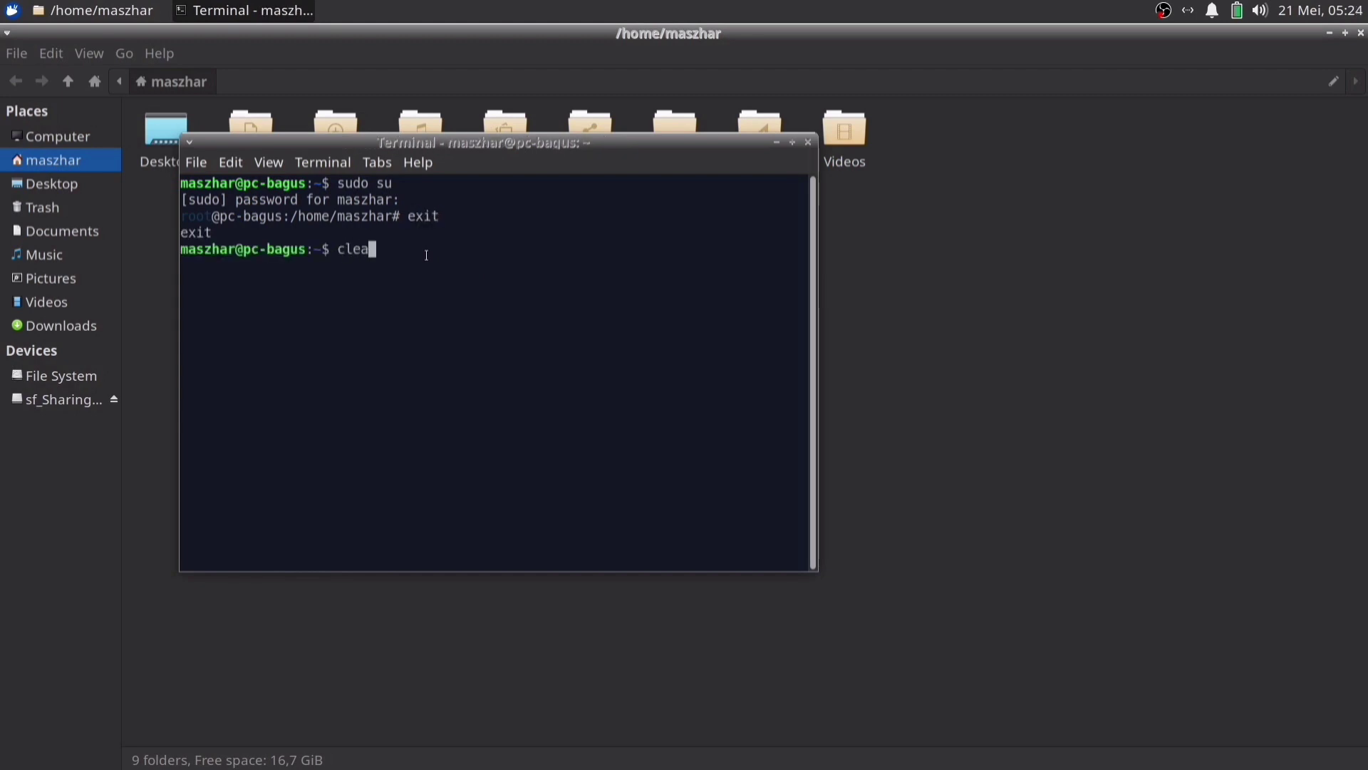
key("Return")
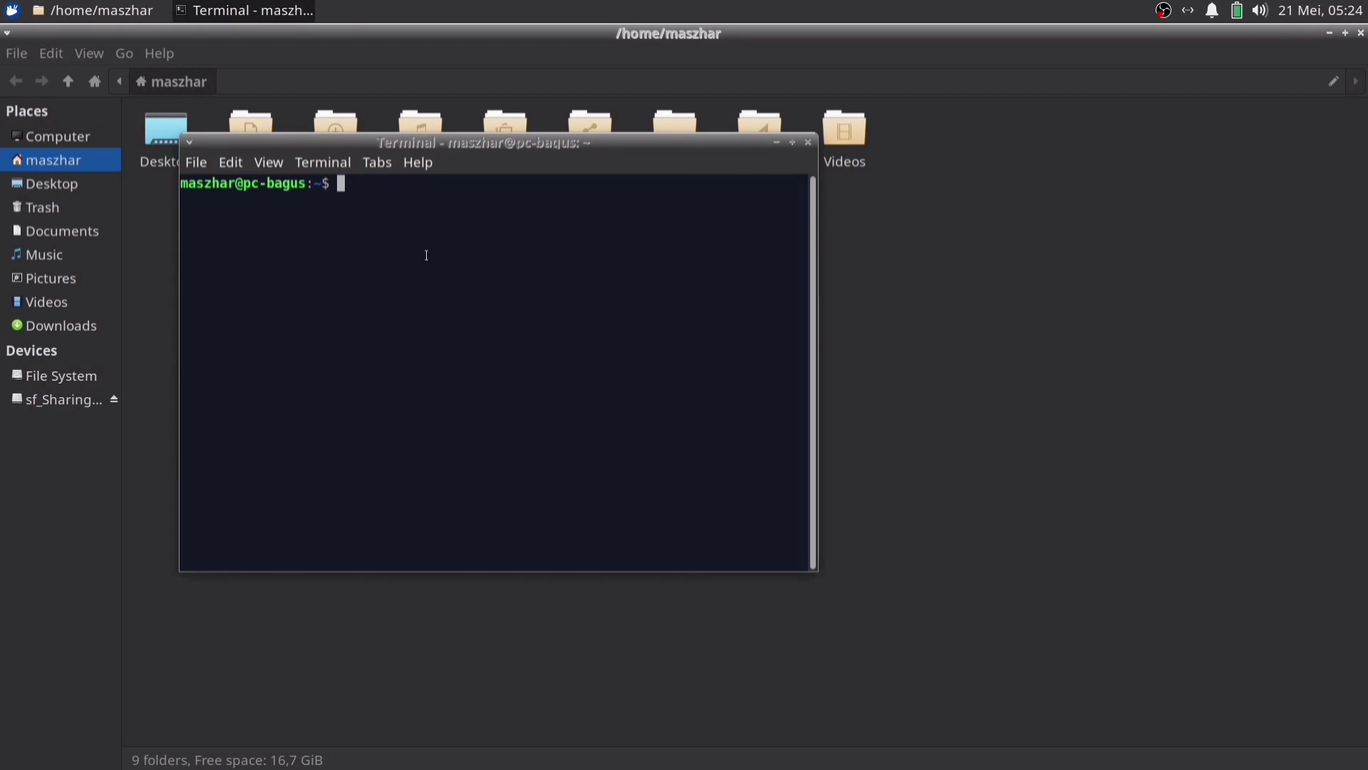
key("alt+F10")
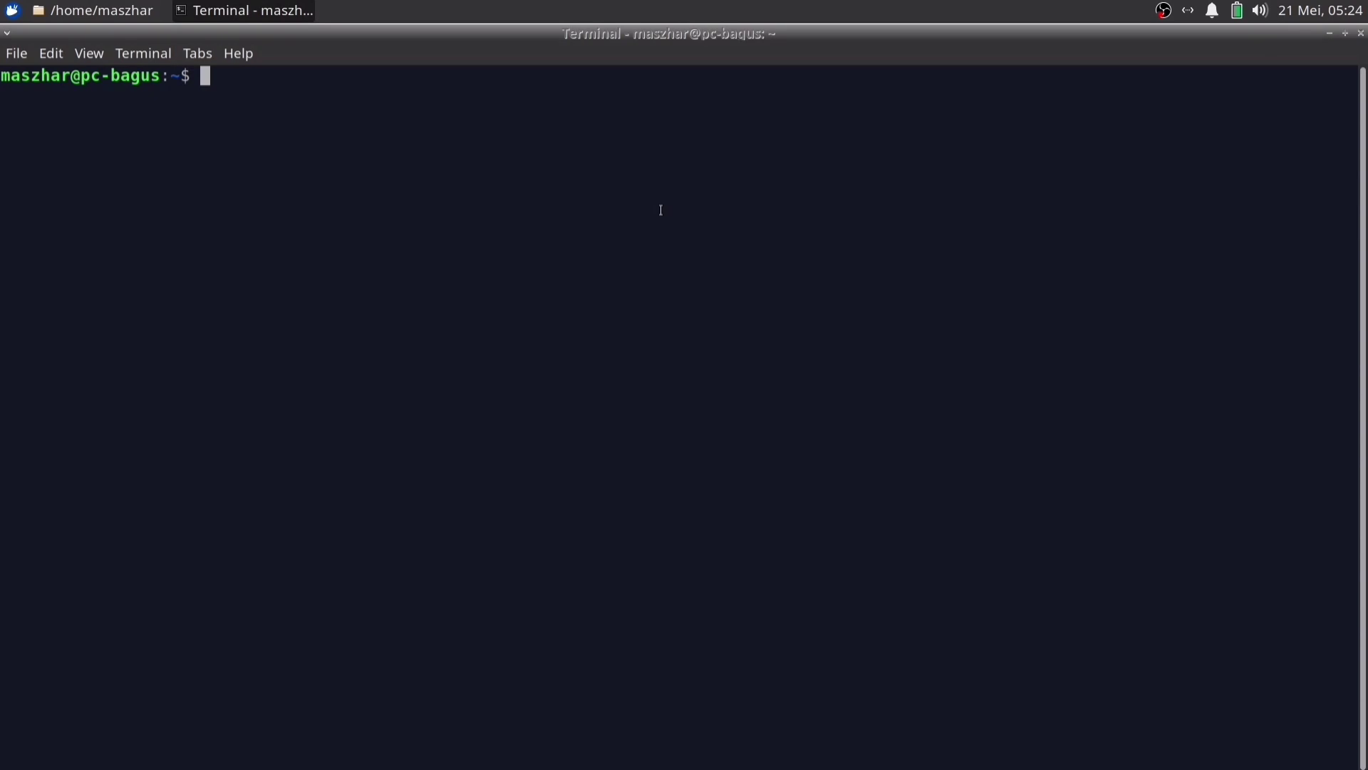
Restore and re-maximize the terminal, then run pwd to print the home directory path
double_click(605, 40)
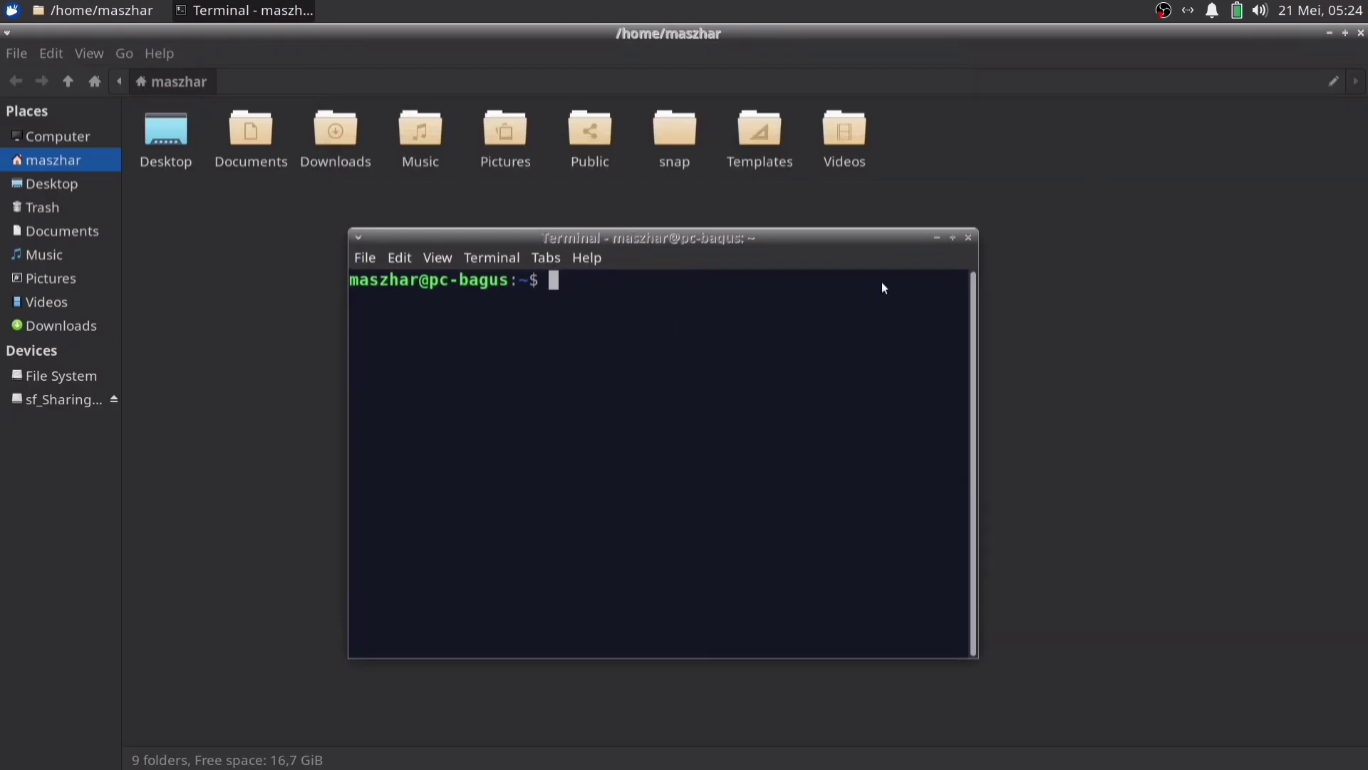
left_click(952, 237)
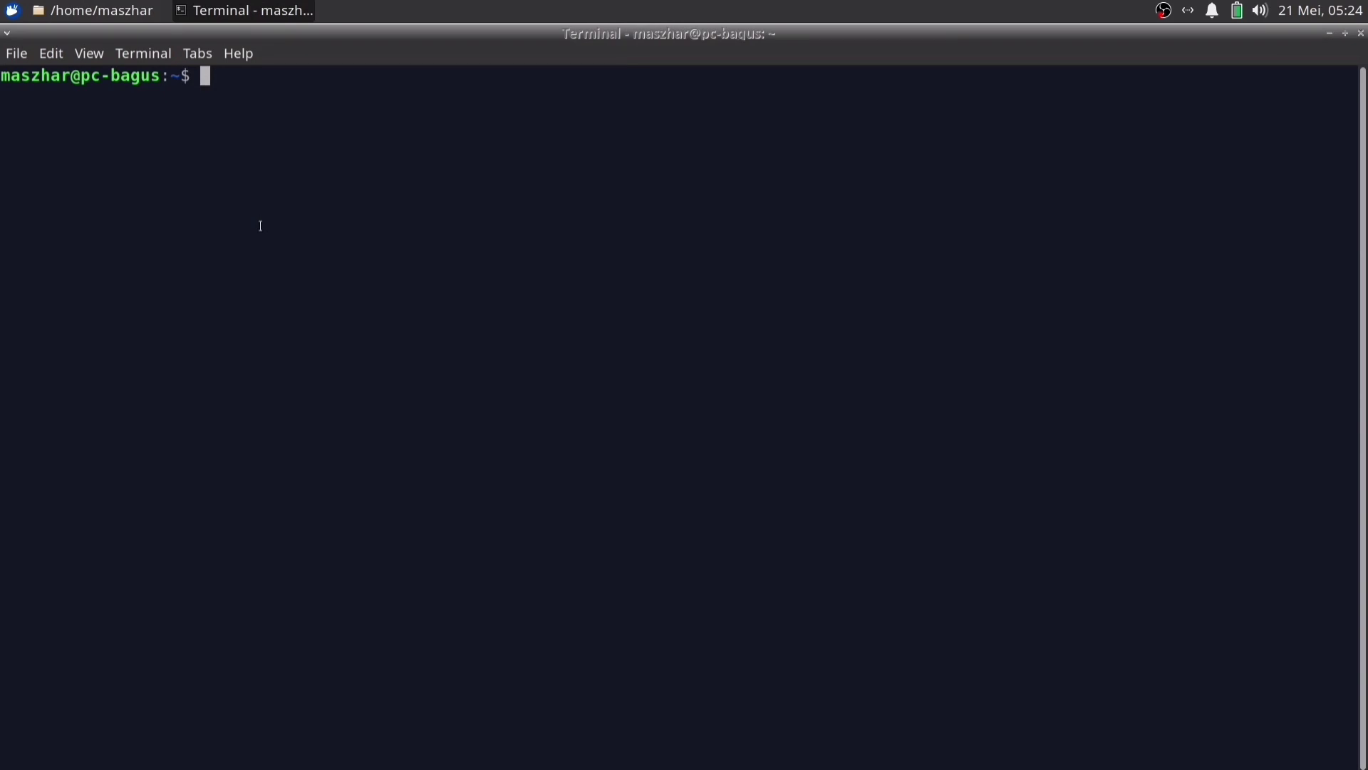
type("pwd")
key("Return")
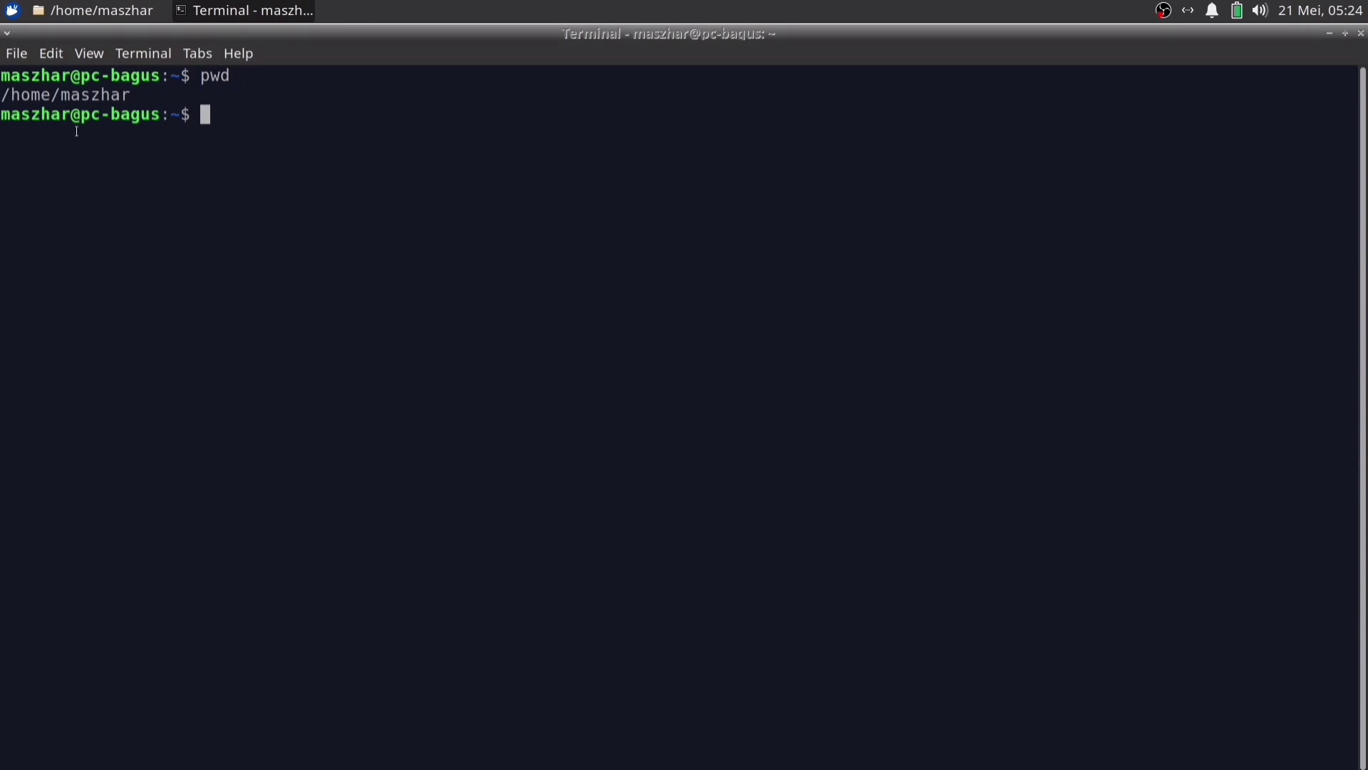
left_click_drag(3, 94, 128, 94)
left_click(262, 87)
right_click(248, 124)
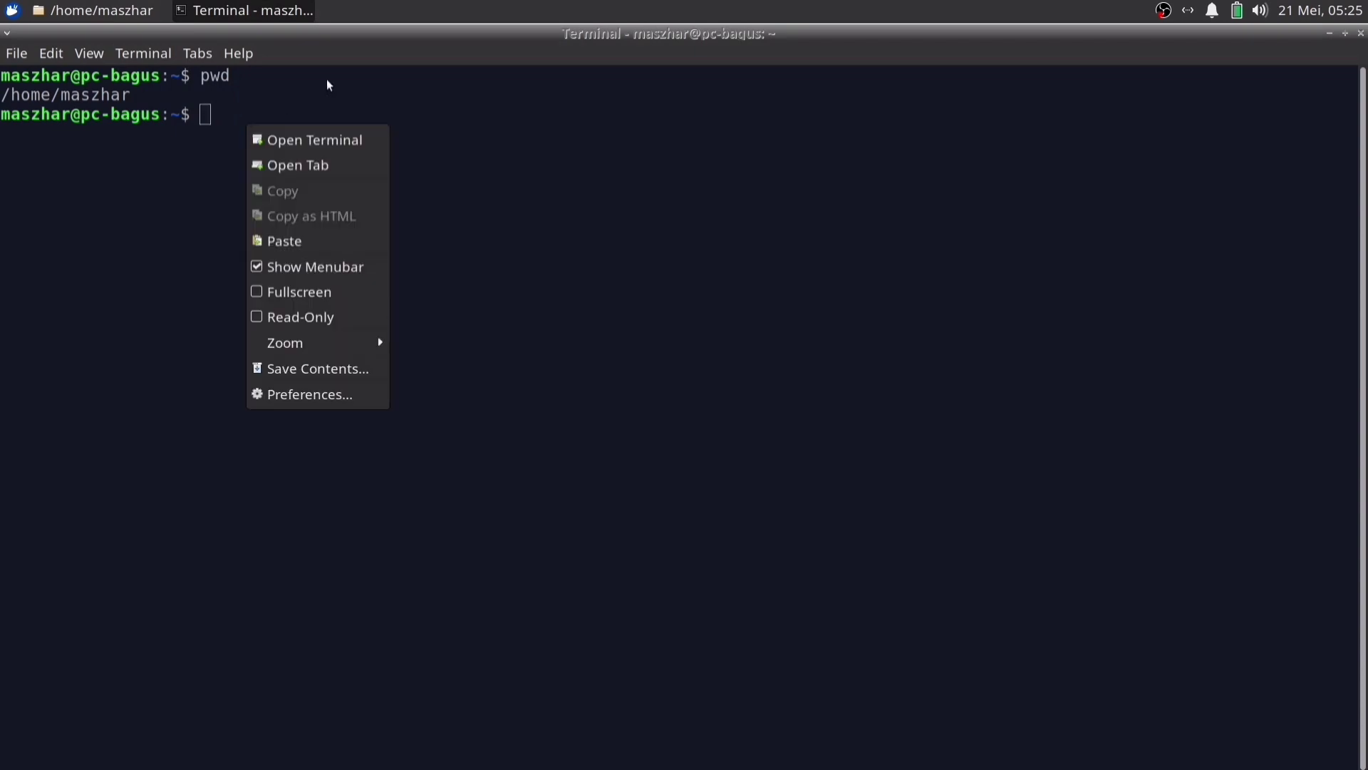
left_click(323, 104)
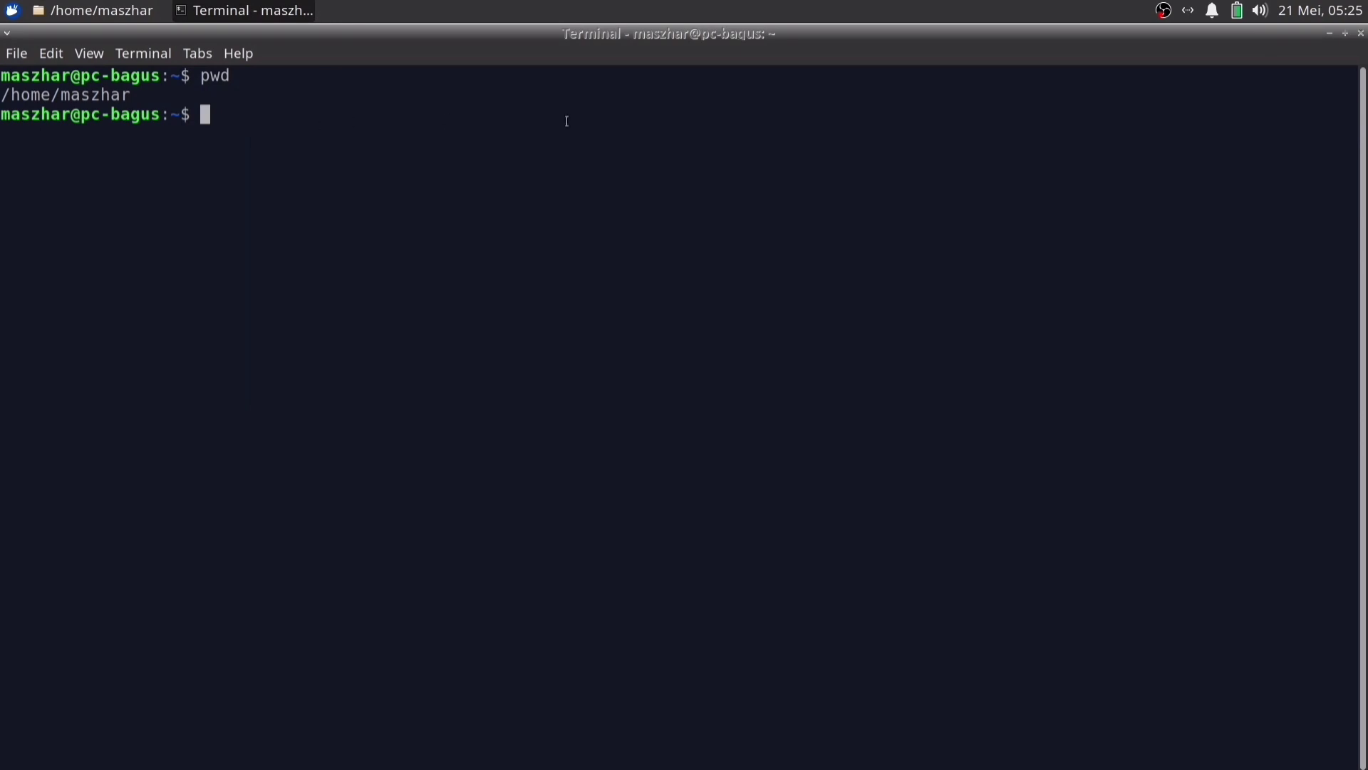
left_click(1329, 33)
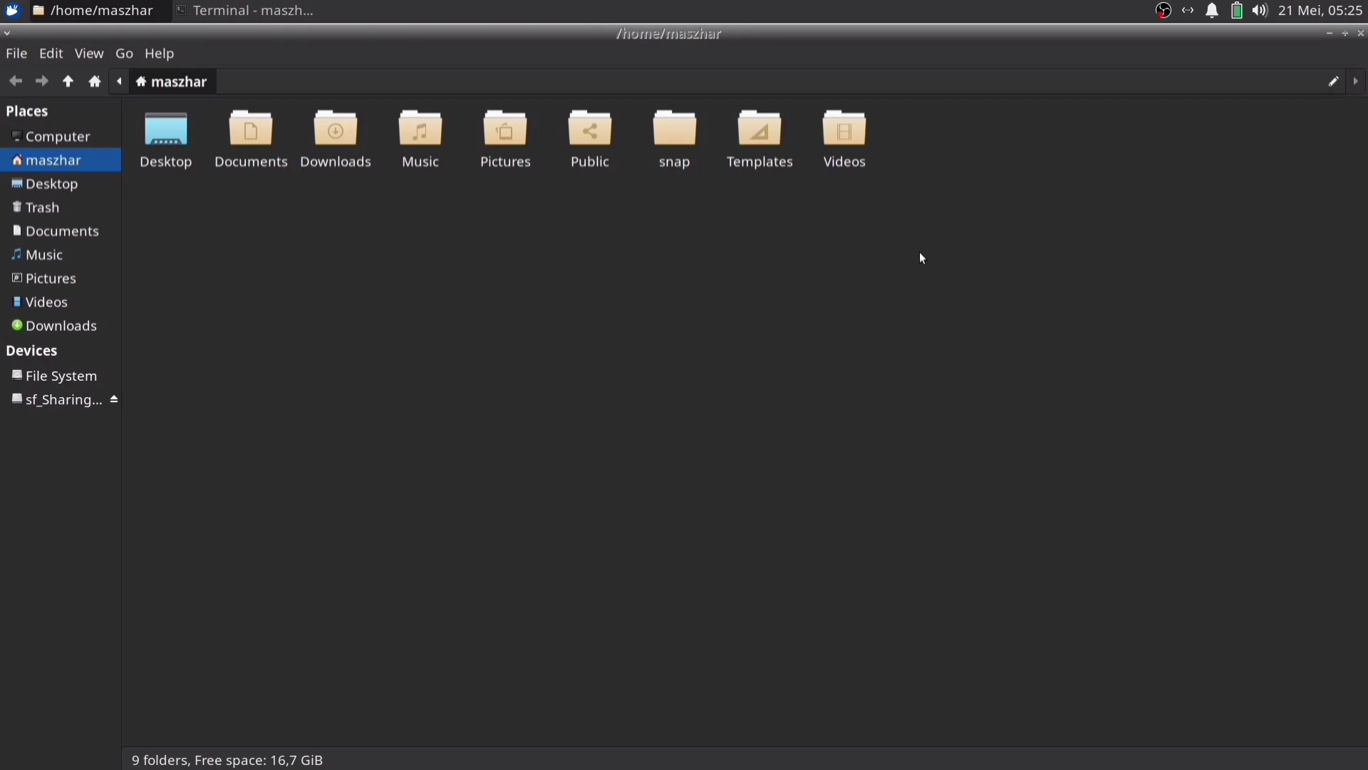
left_click_drag(912, 225, 122, 92)
left_click(511, 278)
left_click(246, 14)
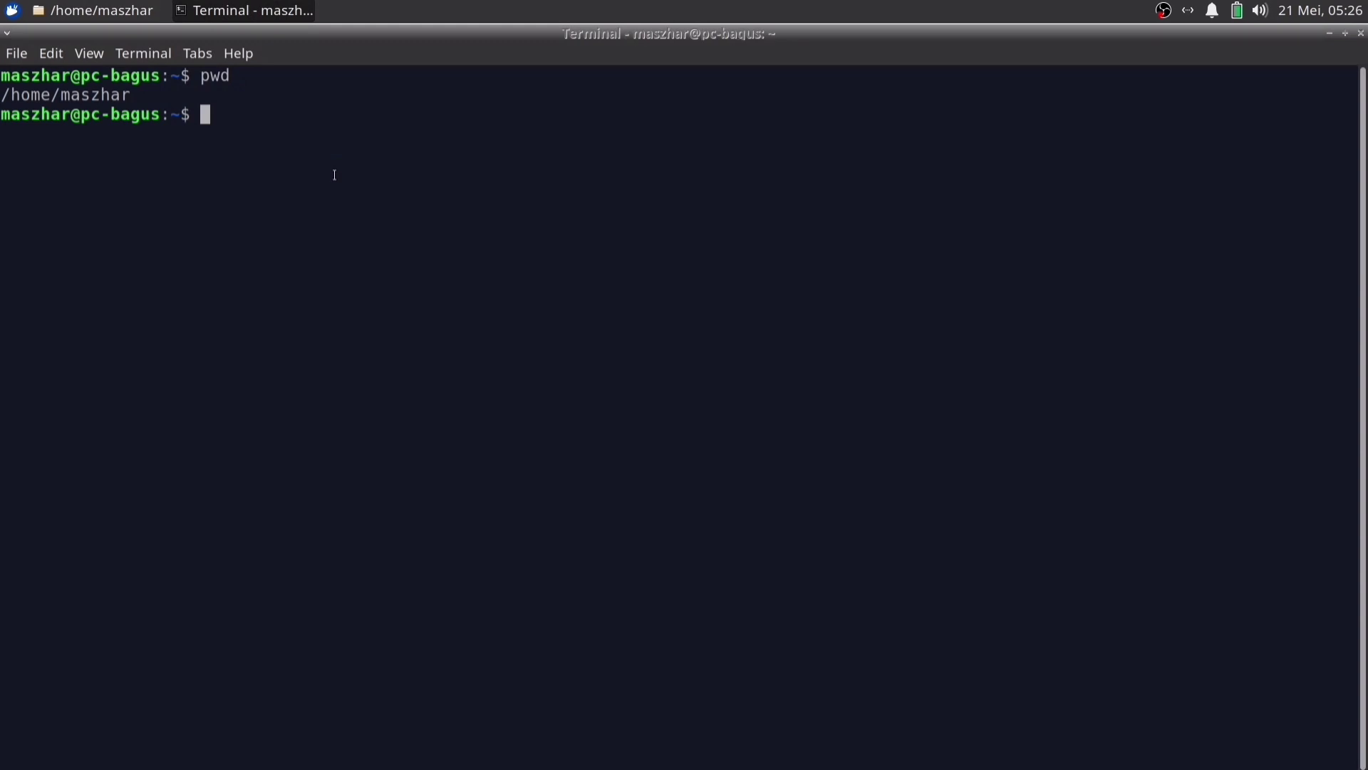
Run ls to list the nine home folders, then switch to the Thunar window
type("ls")
key("Return")
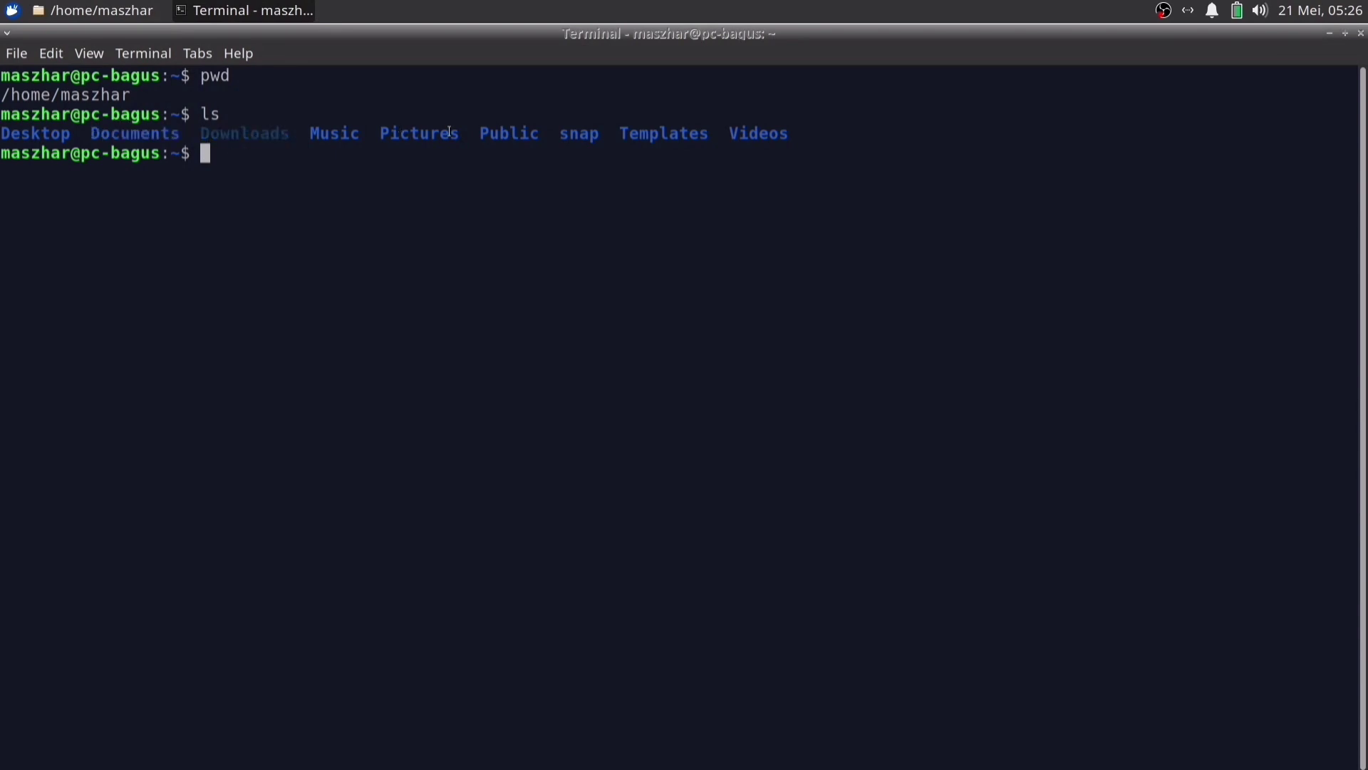
key("alt+Tab")
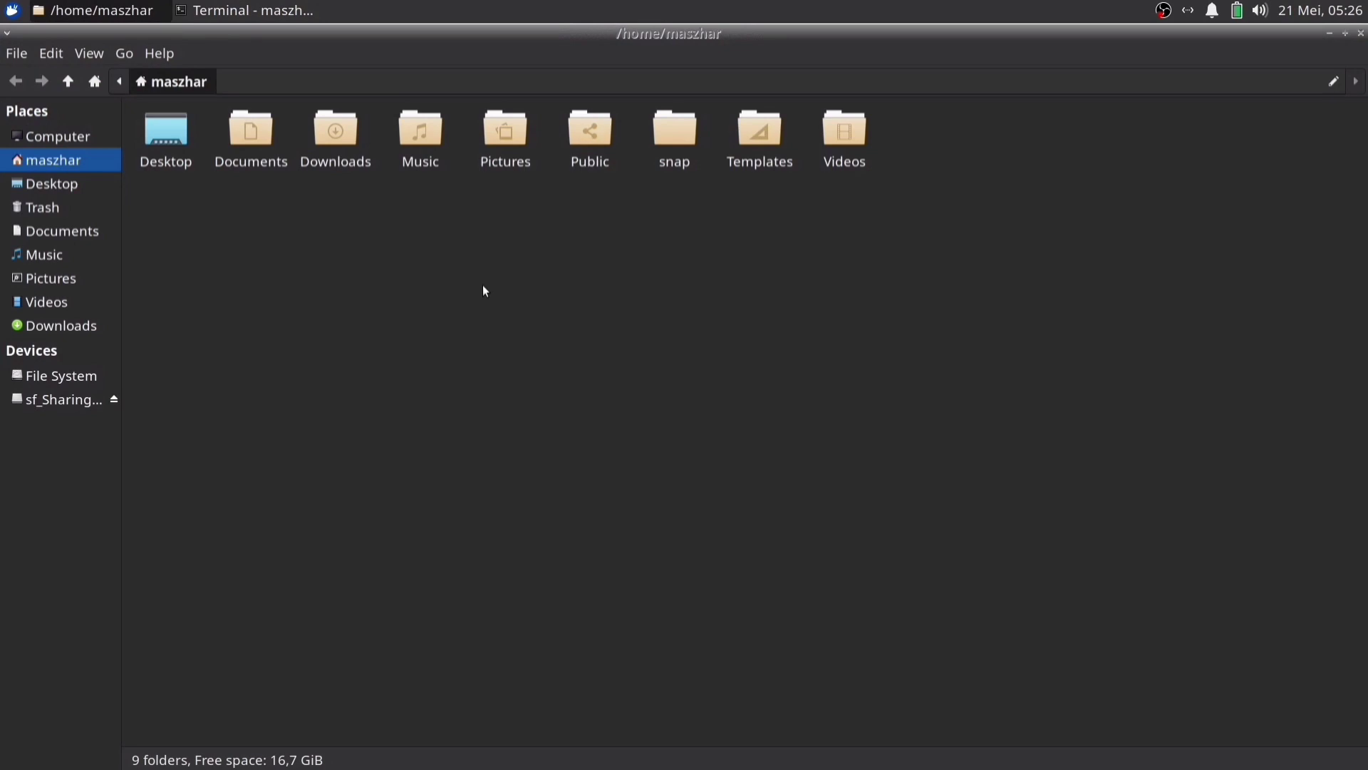
Create an empty file named 'File Test' in the home folder, then return to the terminal
right_click(351, 248)
mouse_move(444, 284)
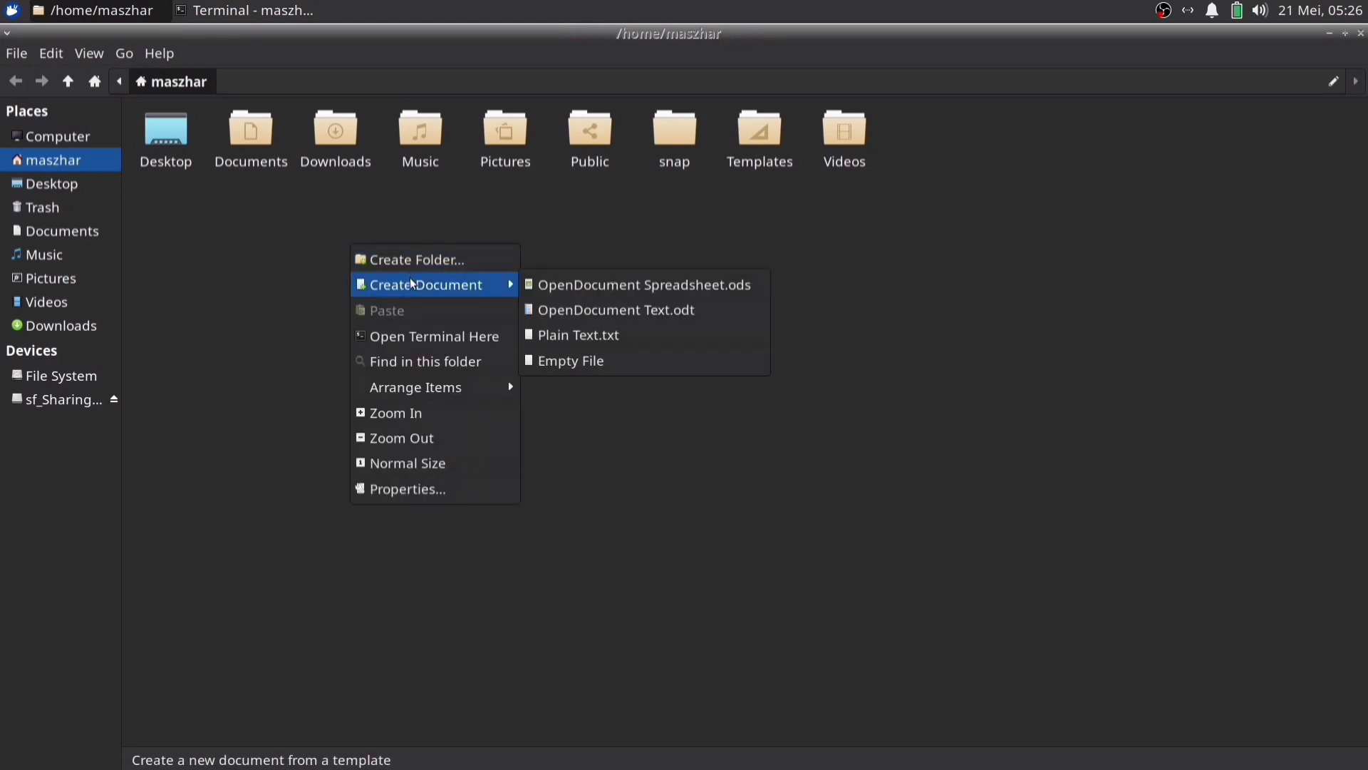
left_click(589, 360)
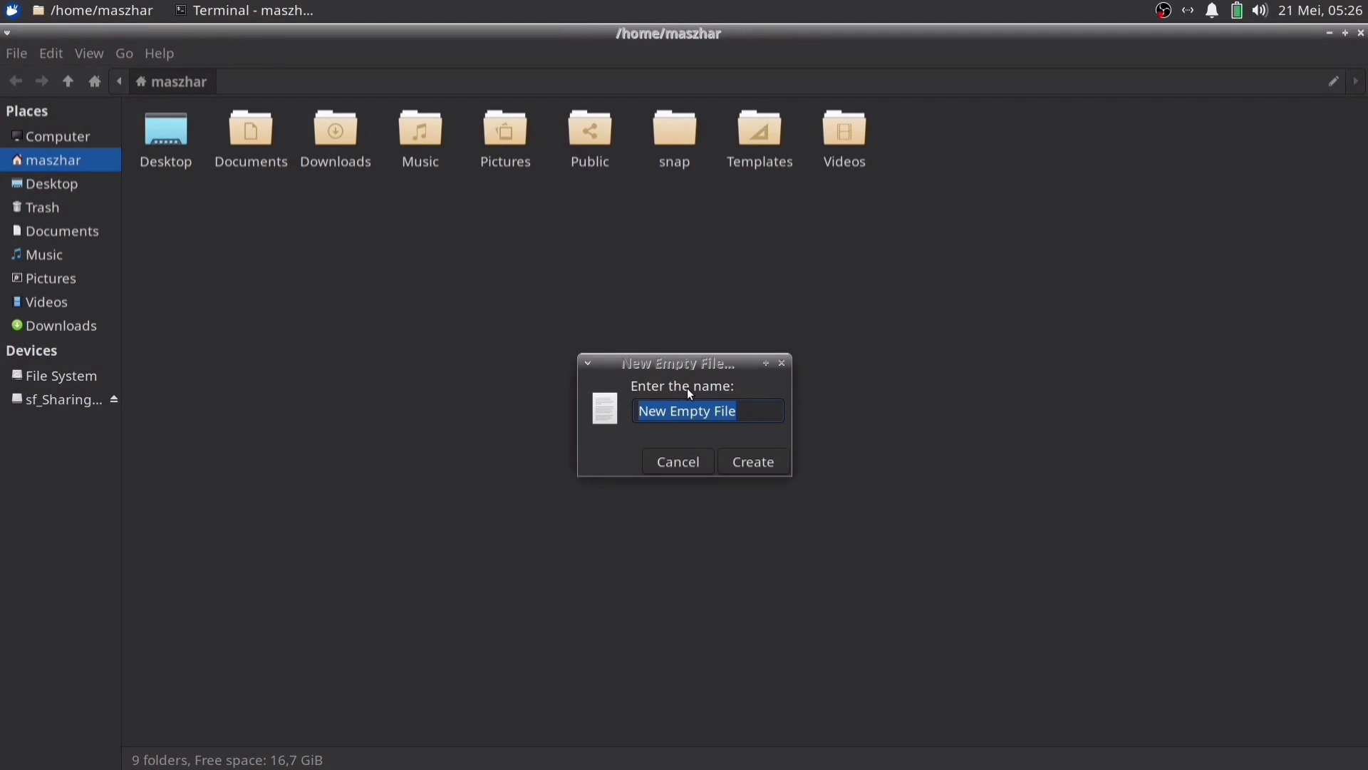
type("File Test")
key("Return")
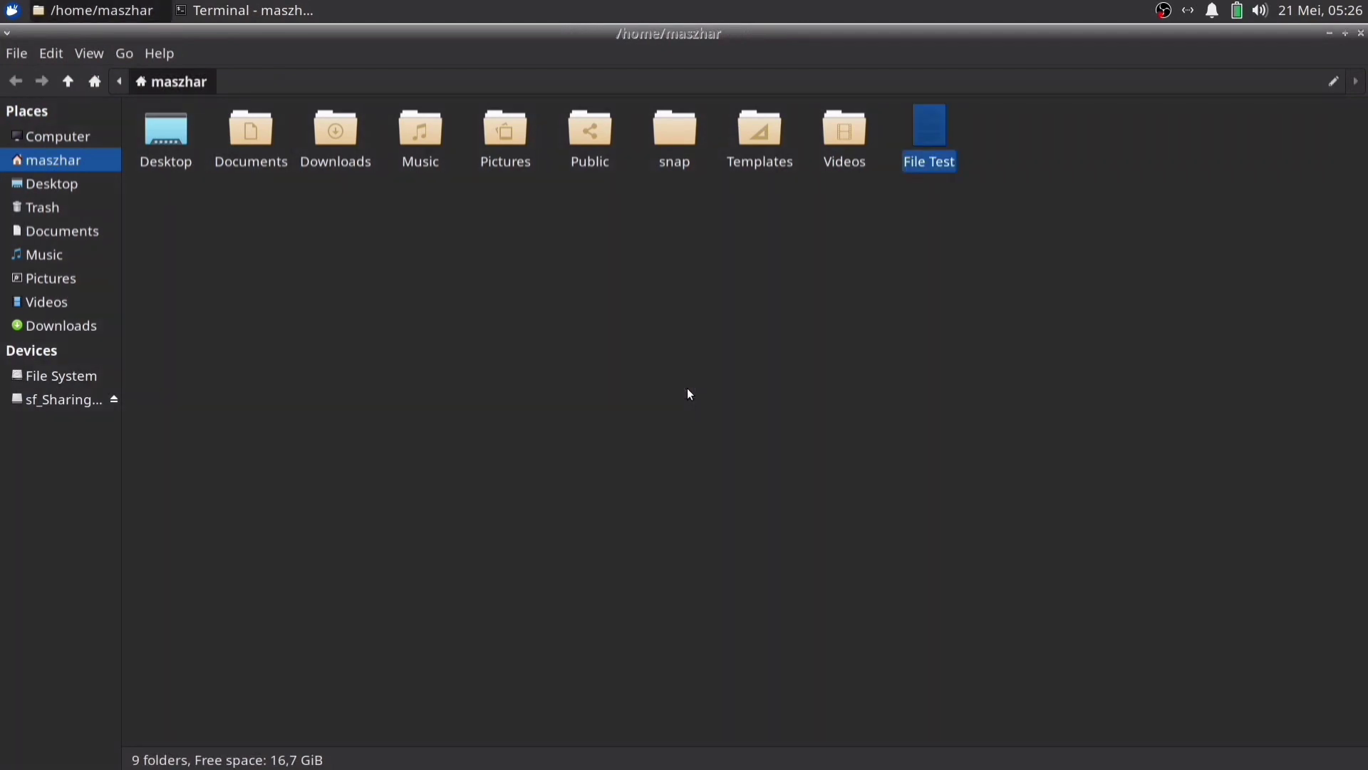
key("alt+Tab")
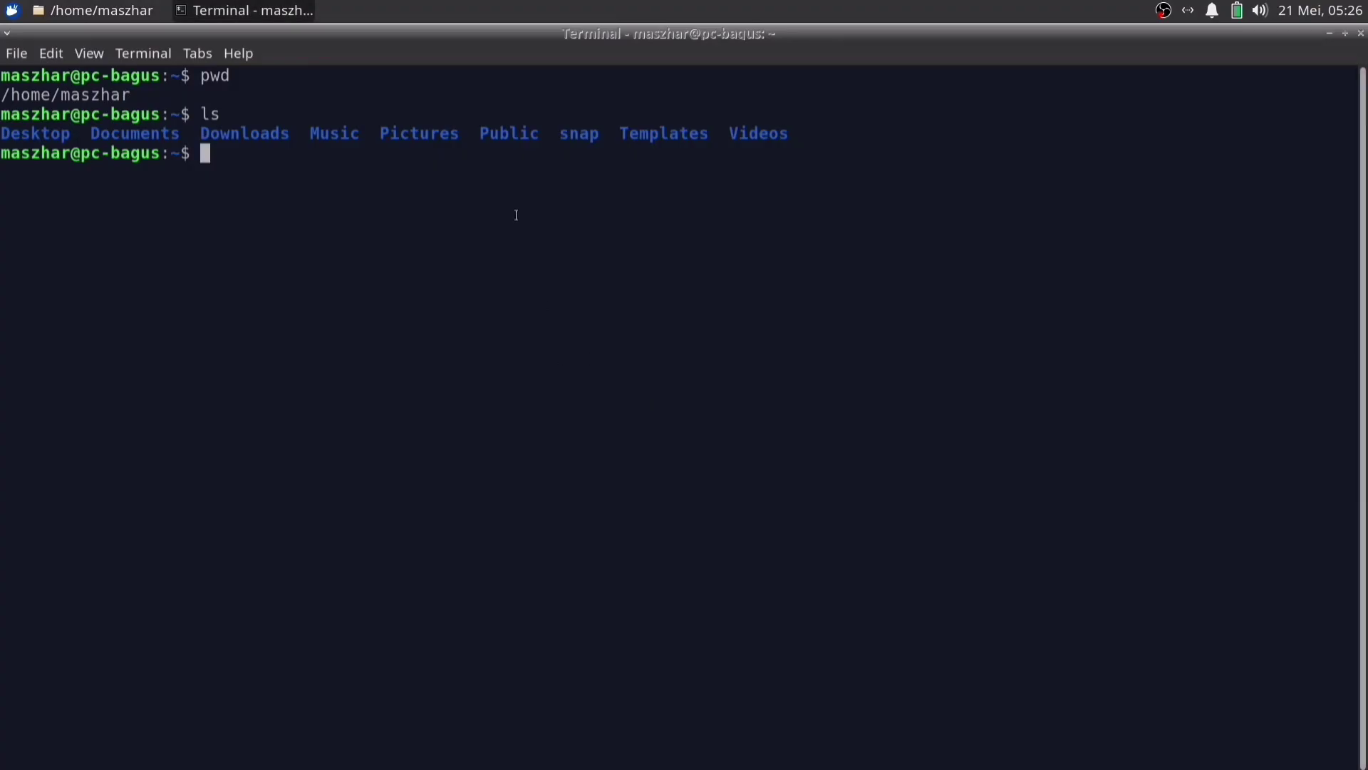
Run ls again and highlight the new 'File Test' entry in the listing
type("ls")
key("Return")
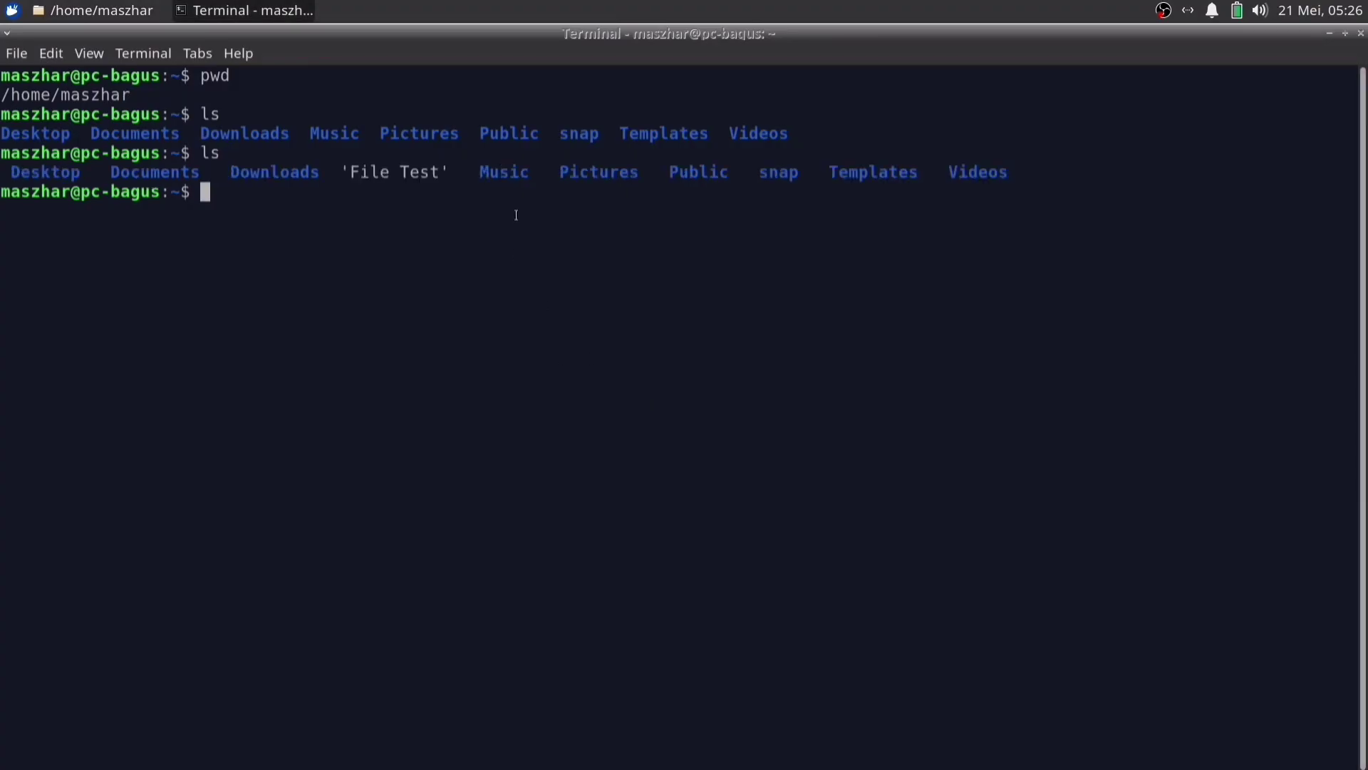
left_click_drag(349, 172, 409, 170)
left_click(493, 257)
double_click(282, 172)
left_click_drag(351, 171, 421, 176)
left_click(330, 211)
Clear the screen and run ls -l for a detailed listing of the home folder
type("clear")
key("Return")
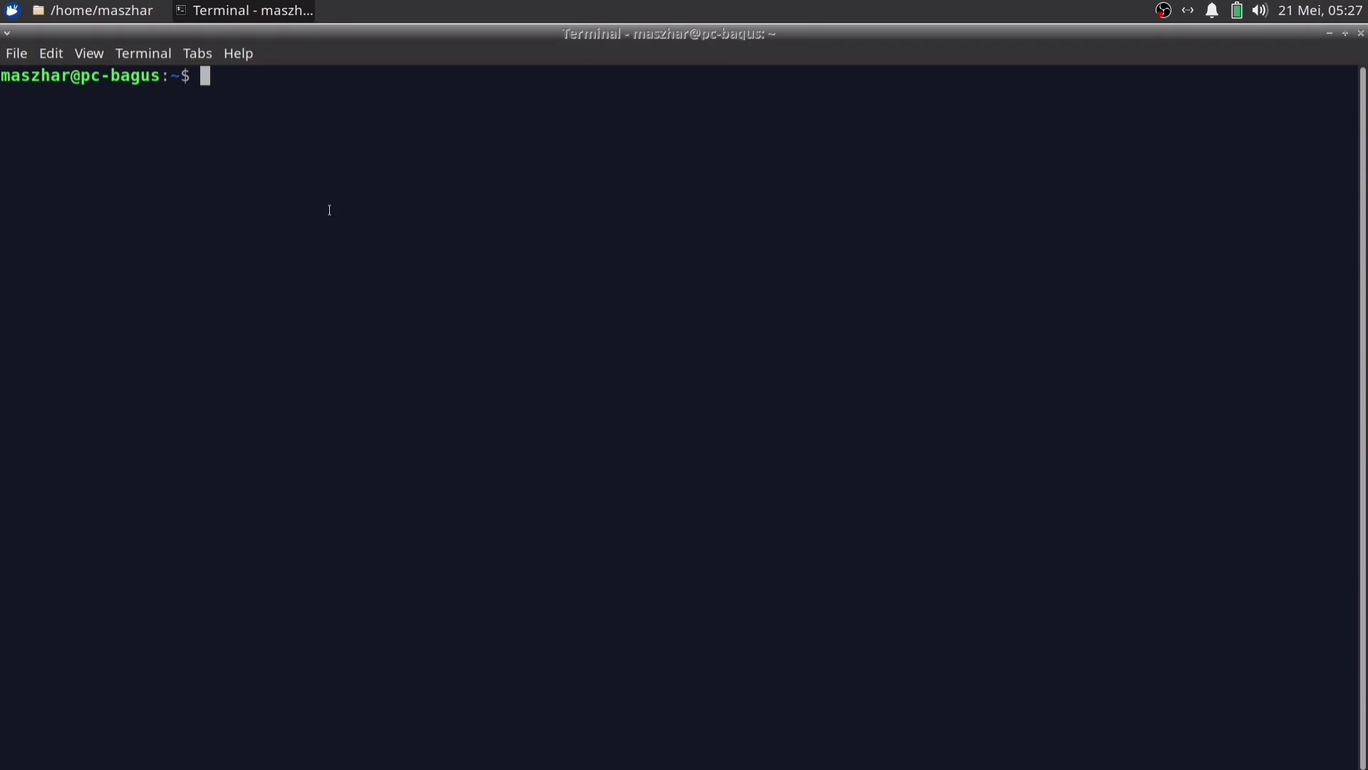
type("ls -l")
key("Return")
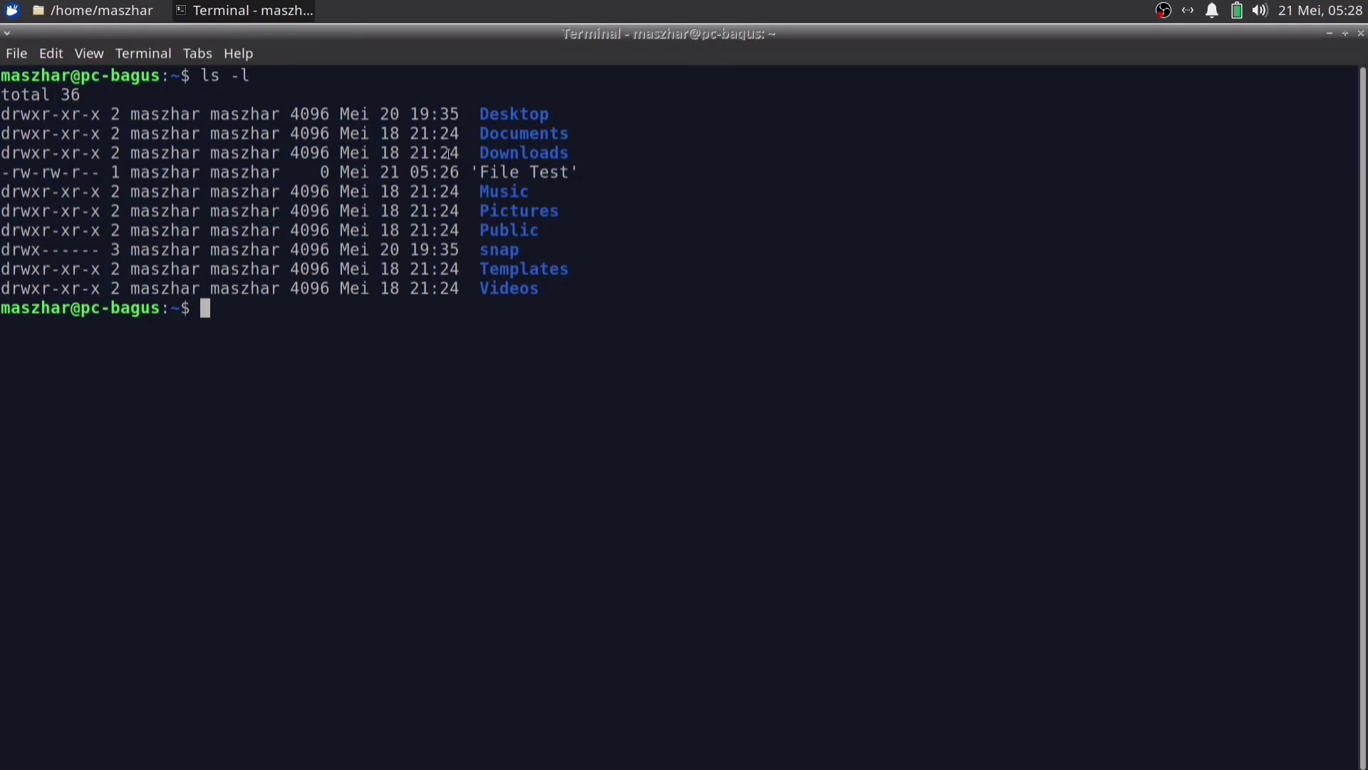
Highlight the owner, group and date fields on the File Test row, then clear the screen
double_click(170, 172)
double_click(245, 172)
left_click(325, 173)
left_click_drag(349, 172, 443, 170)
left_click(390, 335)
type("clear")
key("Return")
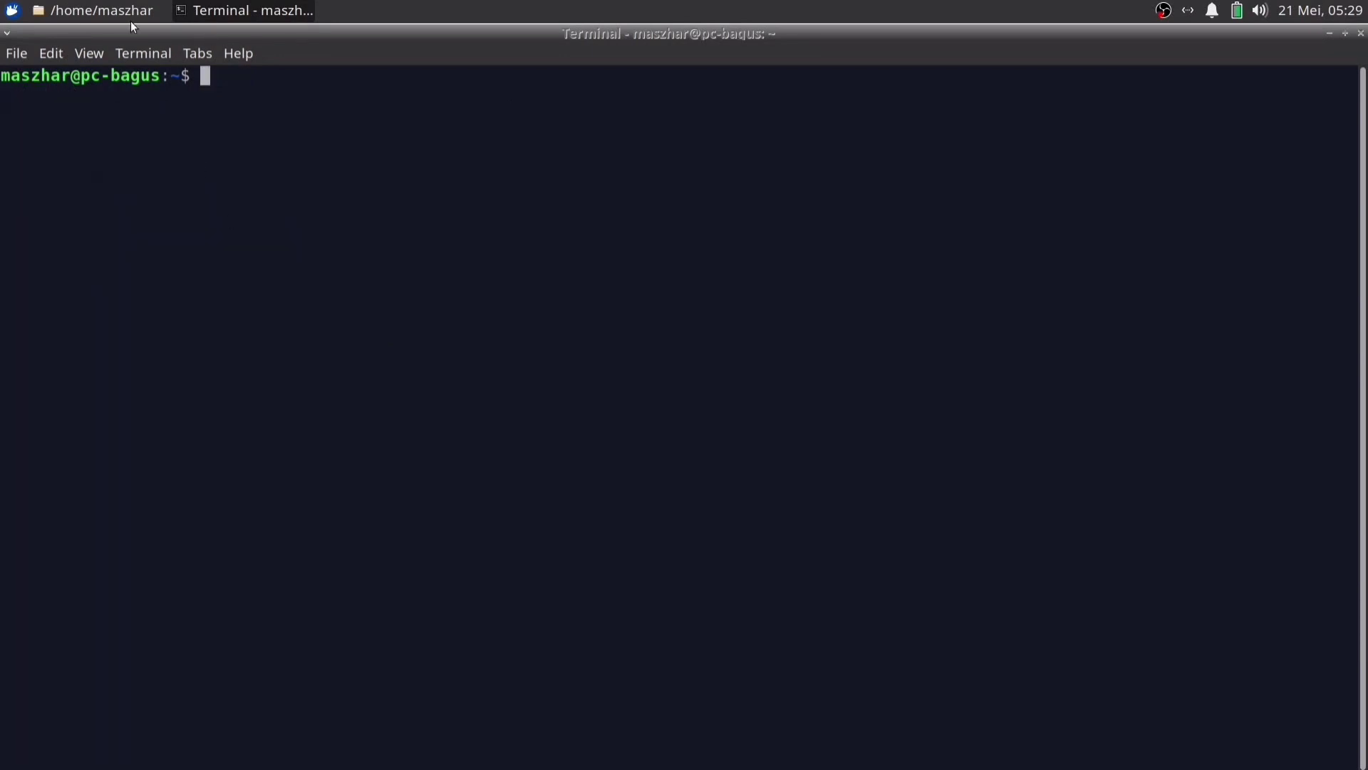
In Thunar, open the empty Downloads folder and reveal its full path in the location bar
left_click(117, 17)
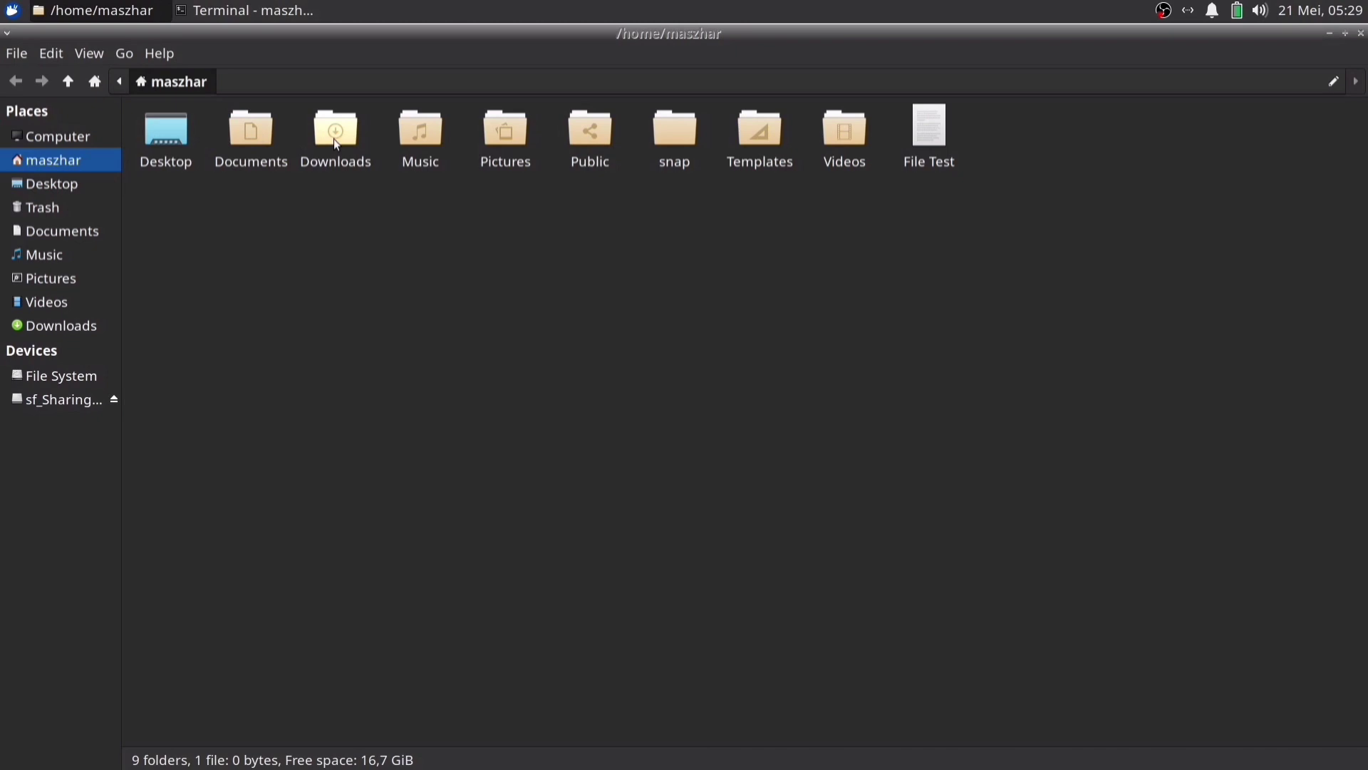
double_click(338, 144)
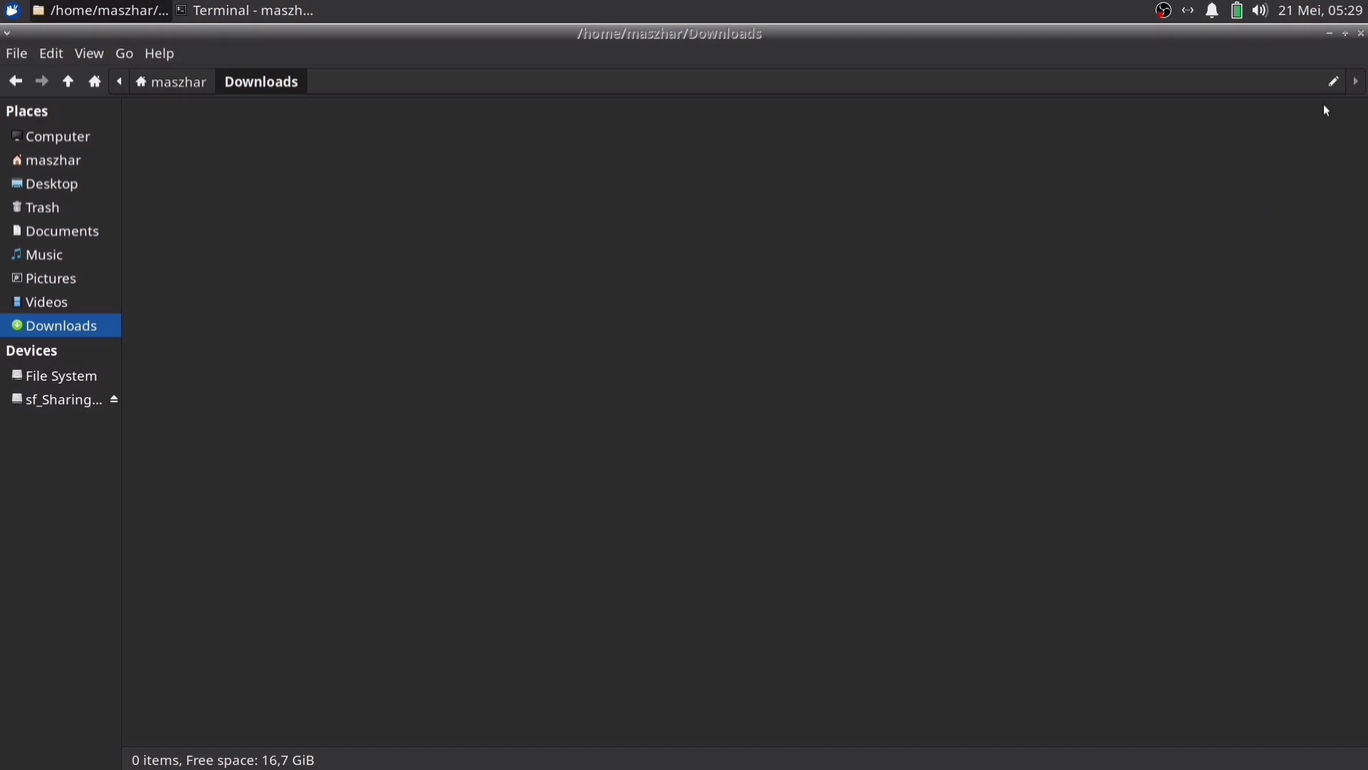
left_click(1330, 83)
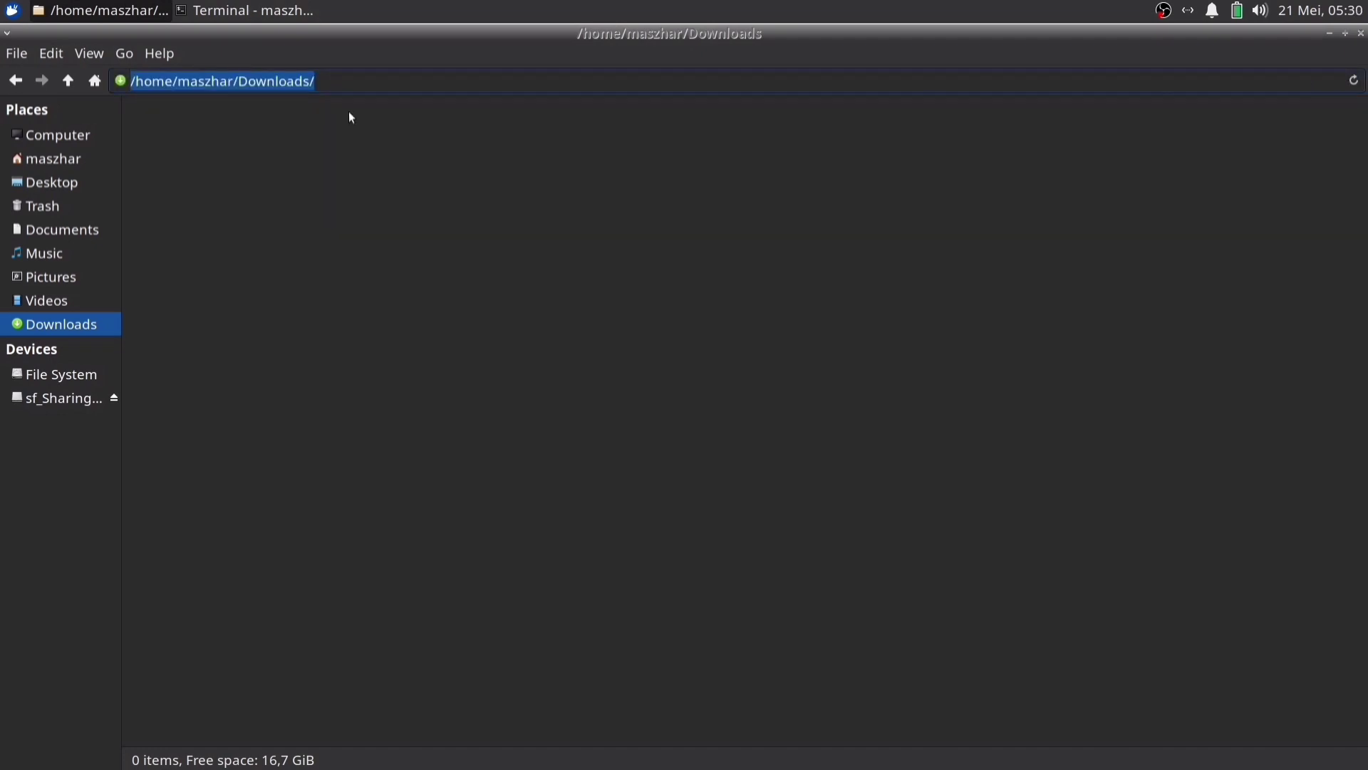
left_click(151, 83)
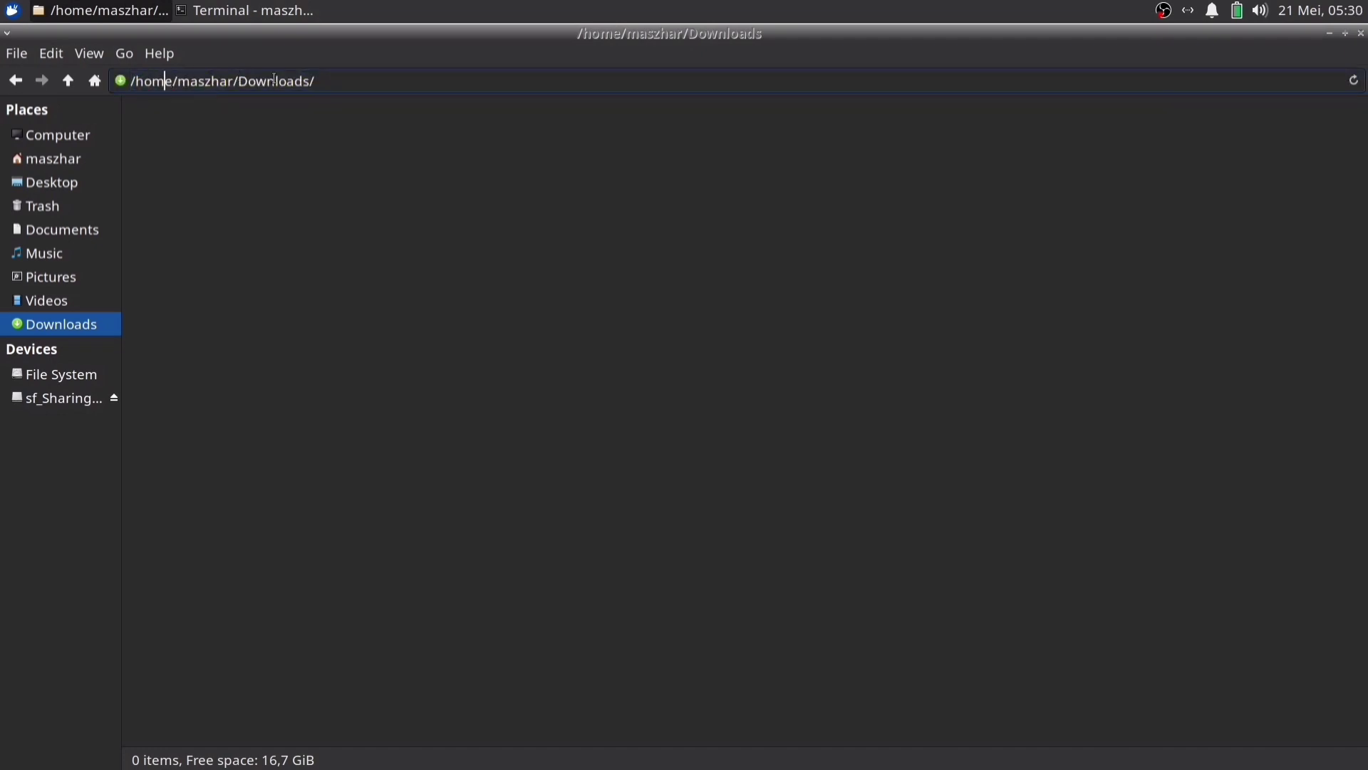
left_click(418, 224)
key("alt+Tab")
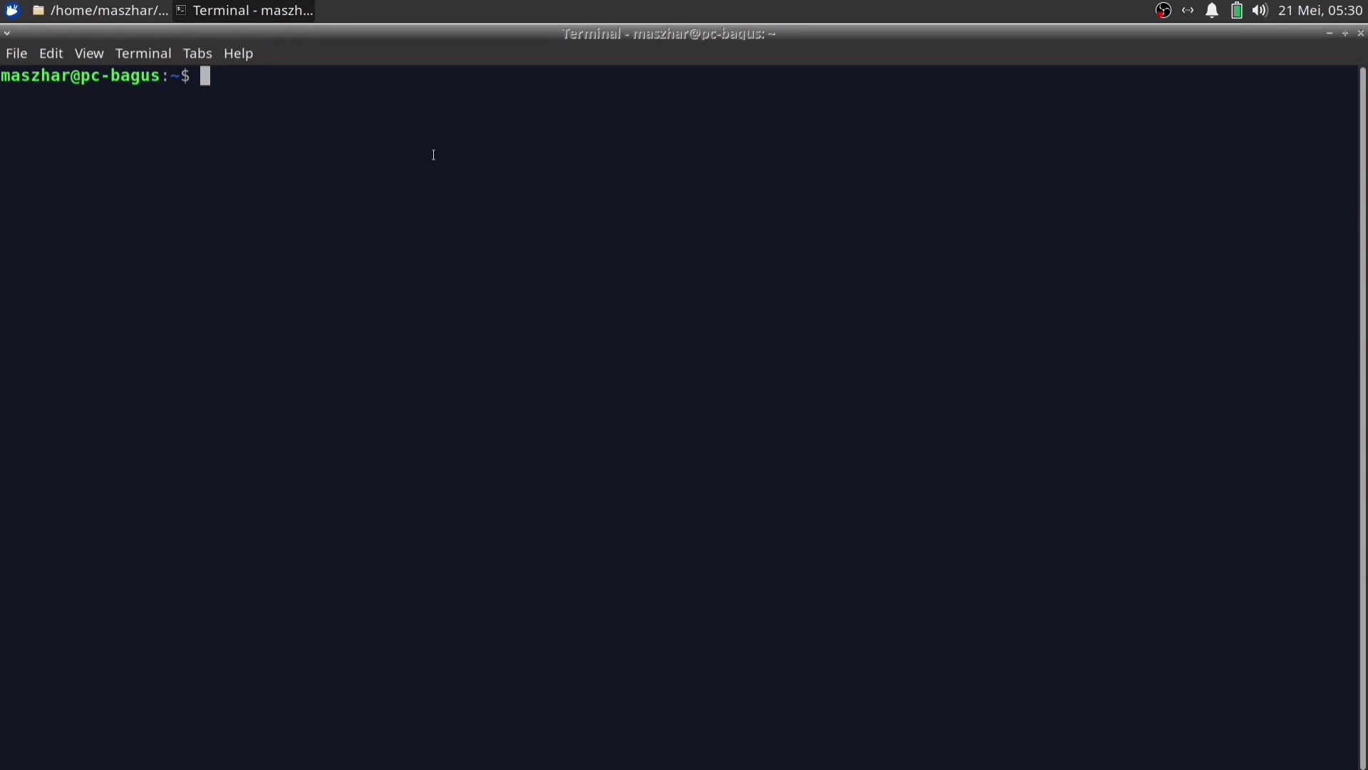
Change into Downloads with cd and Tab completion, confirm it with pwd, then clear the screen
type("cd")
type("Dow")
key("Tab")
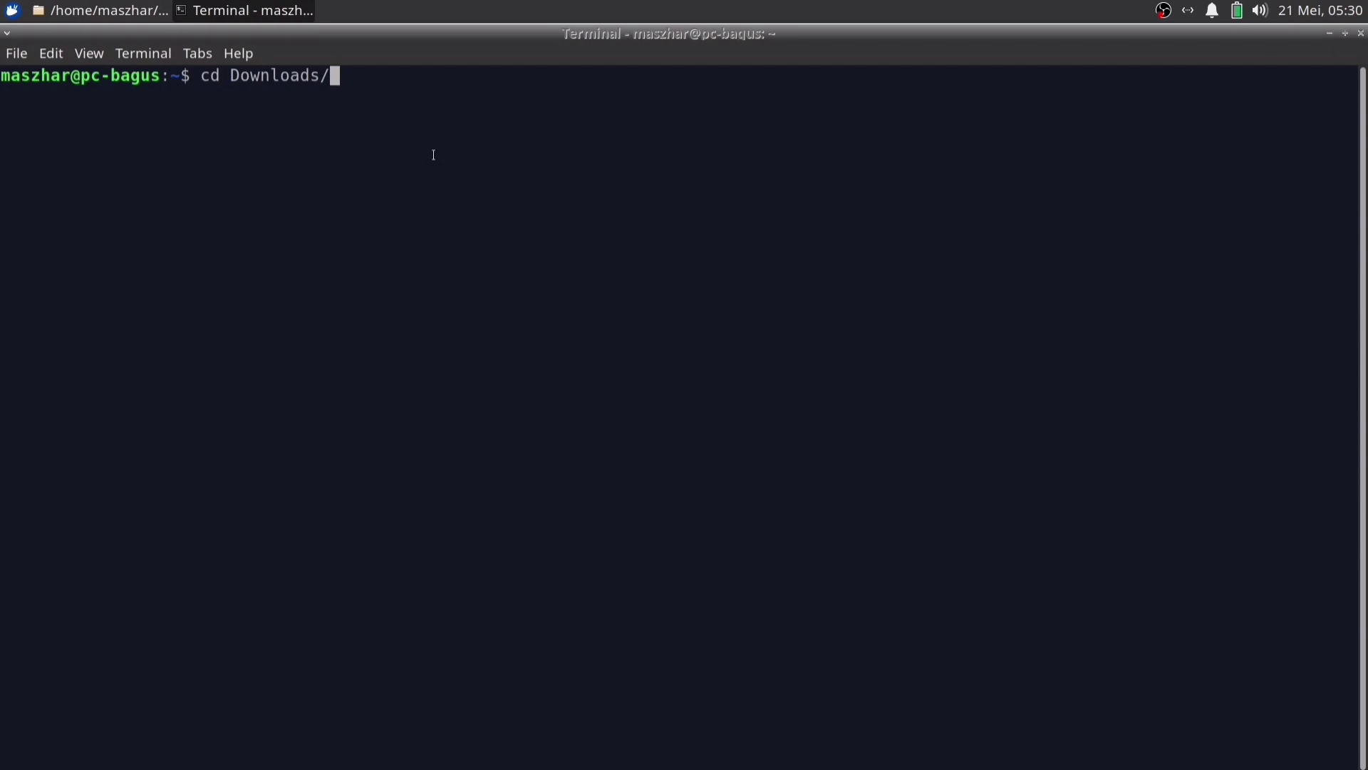
key("Return")
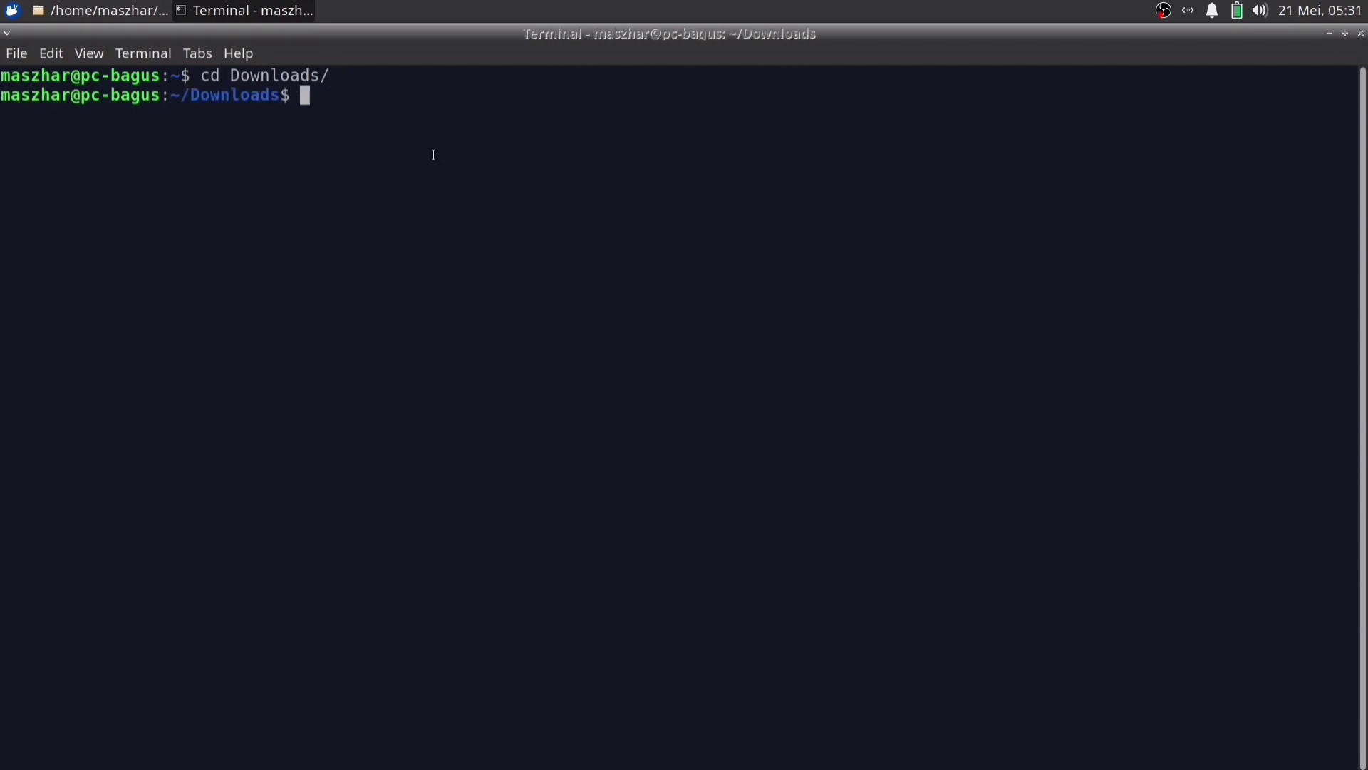
left_click_drag(171, 95, 276, 97)
left_click(357, 107)
type("pwd")
key("Return")
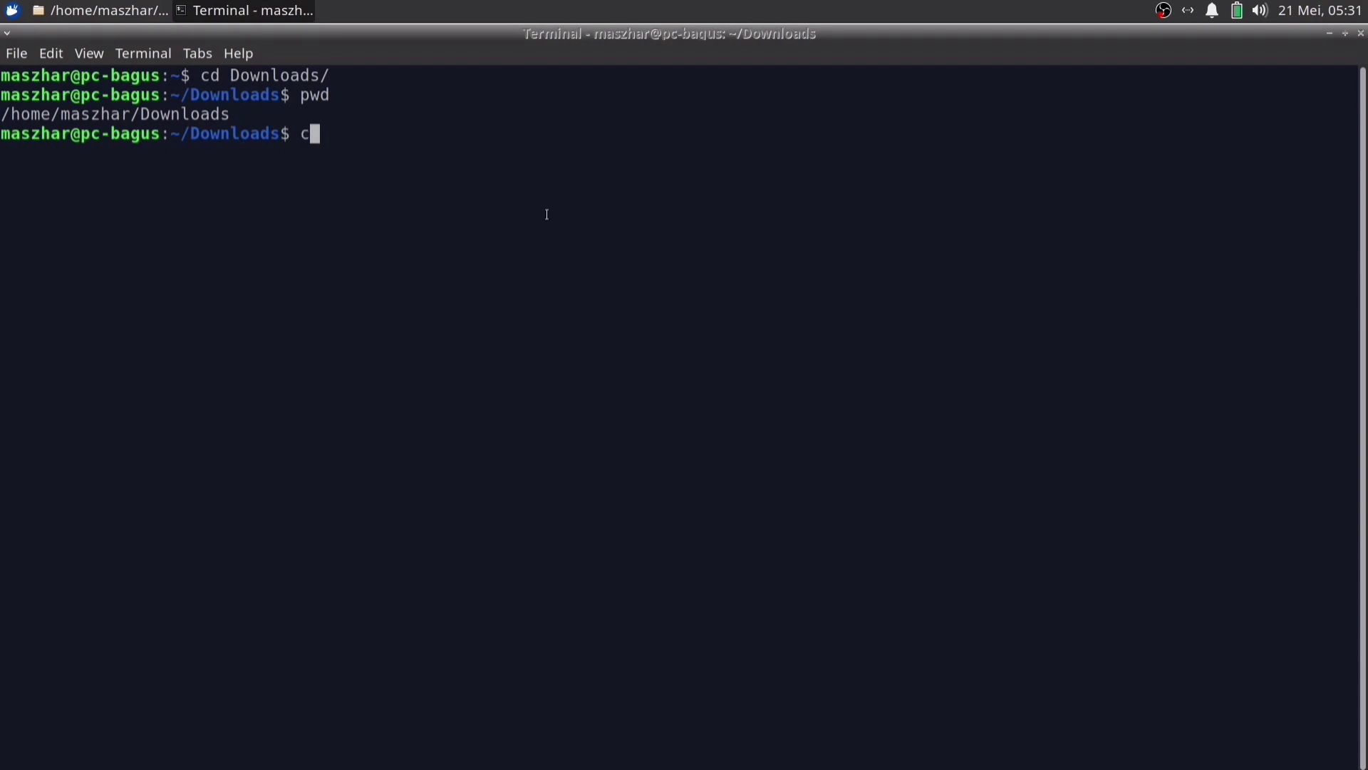
key("ctrl+l")
Take Thunar back to the home folder, then bring the terminal to the front
key("alt+Tab")
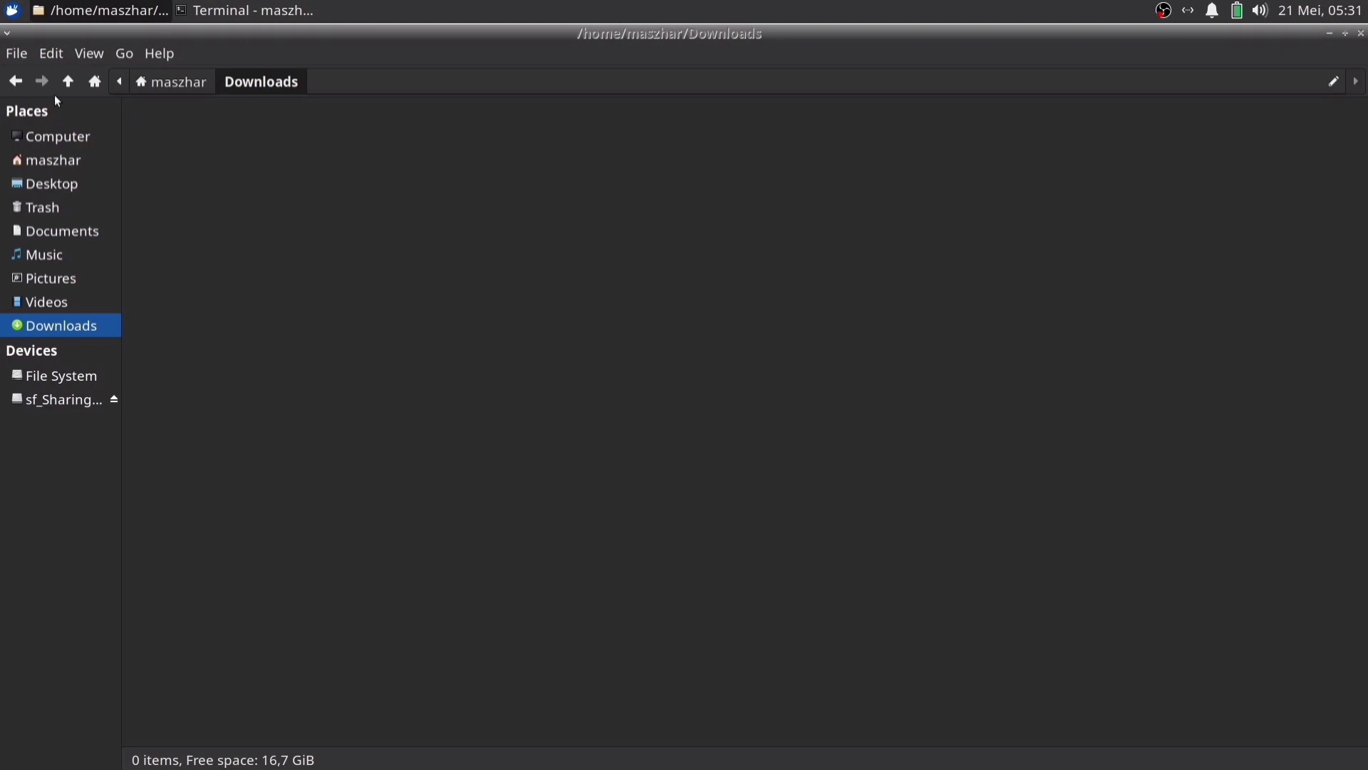
left_click(17, 83)
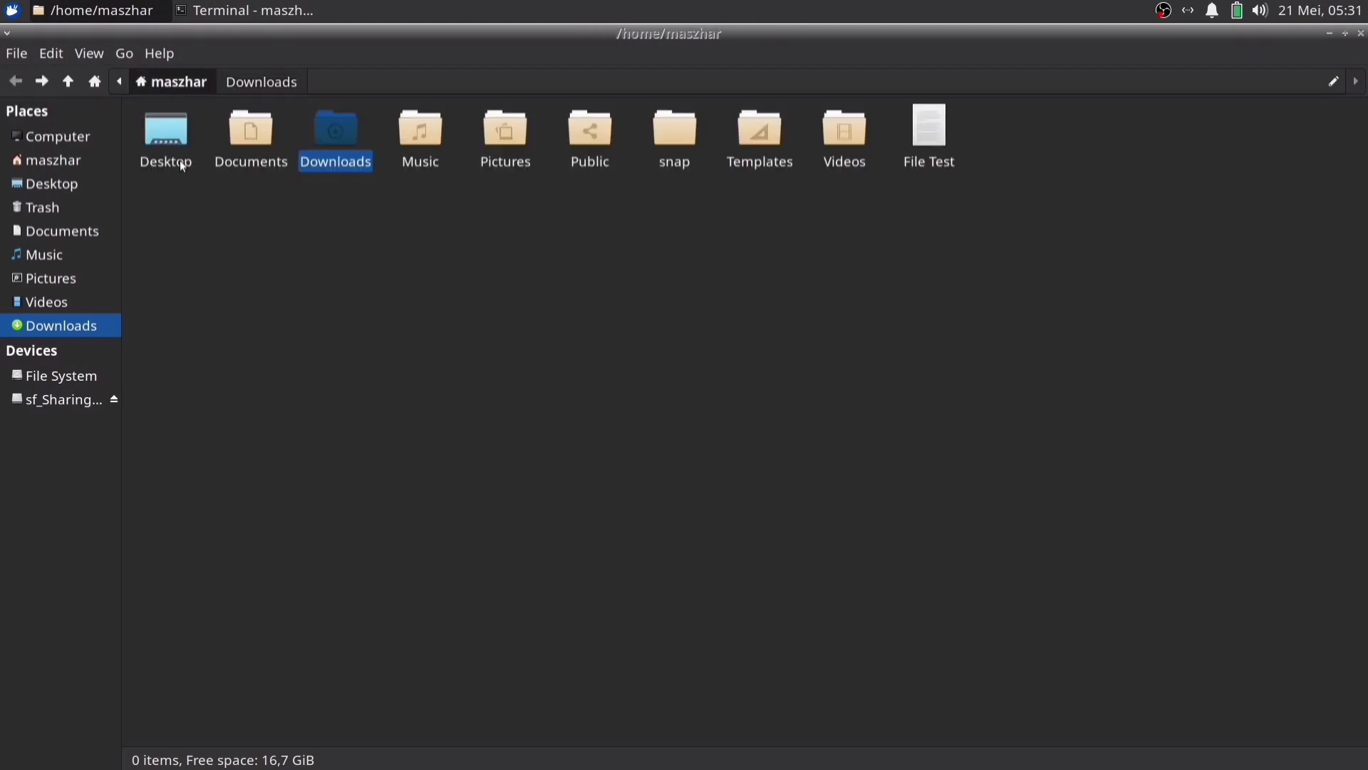
left_click(595, 386)
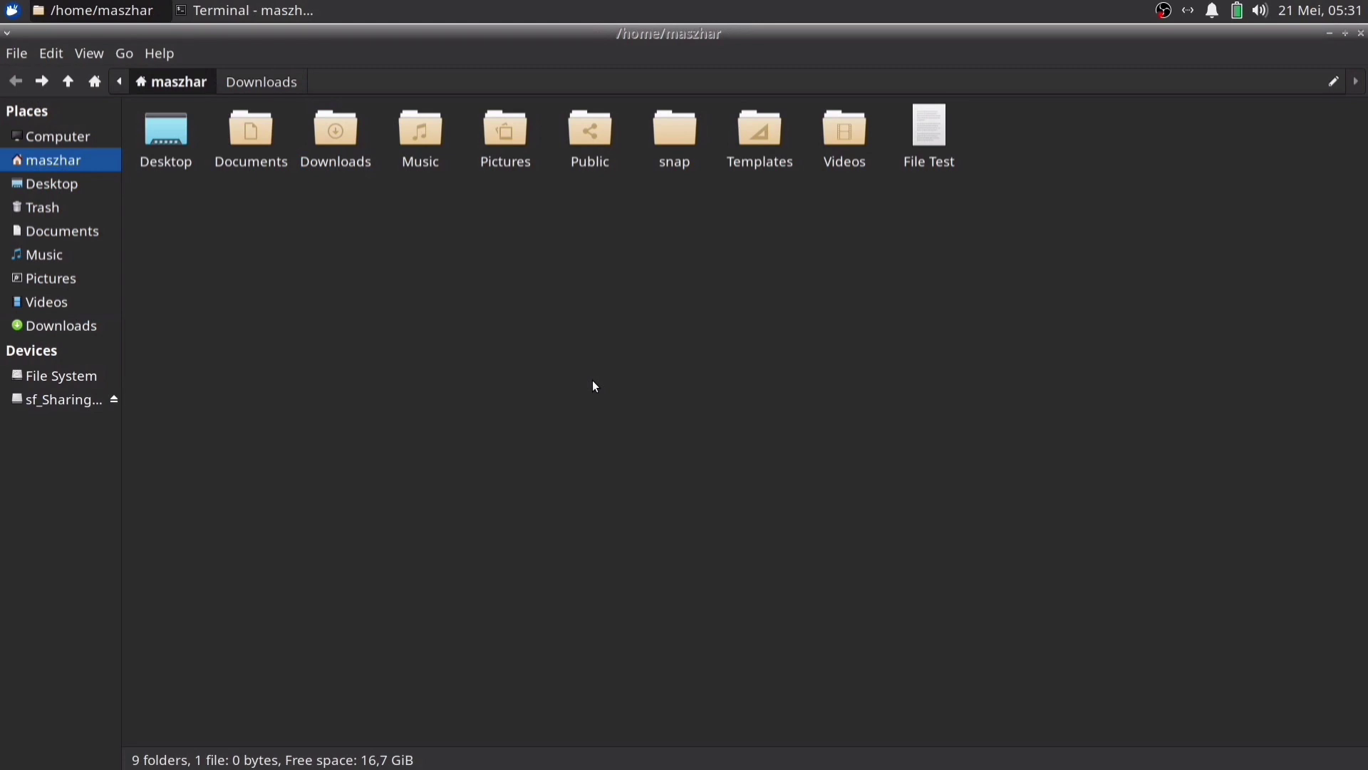
left_click(267, 14)
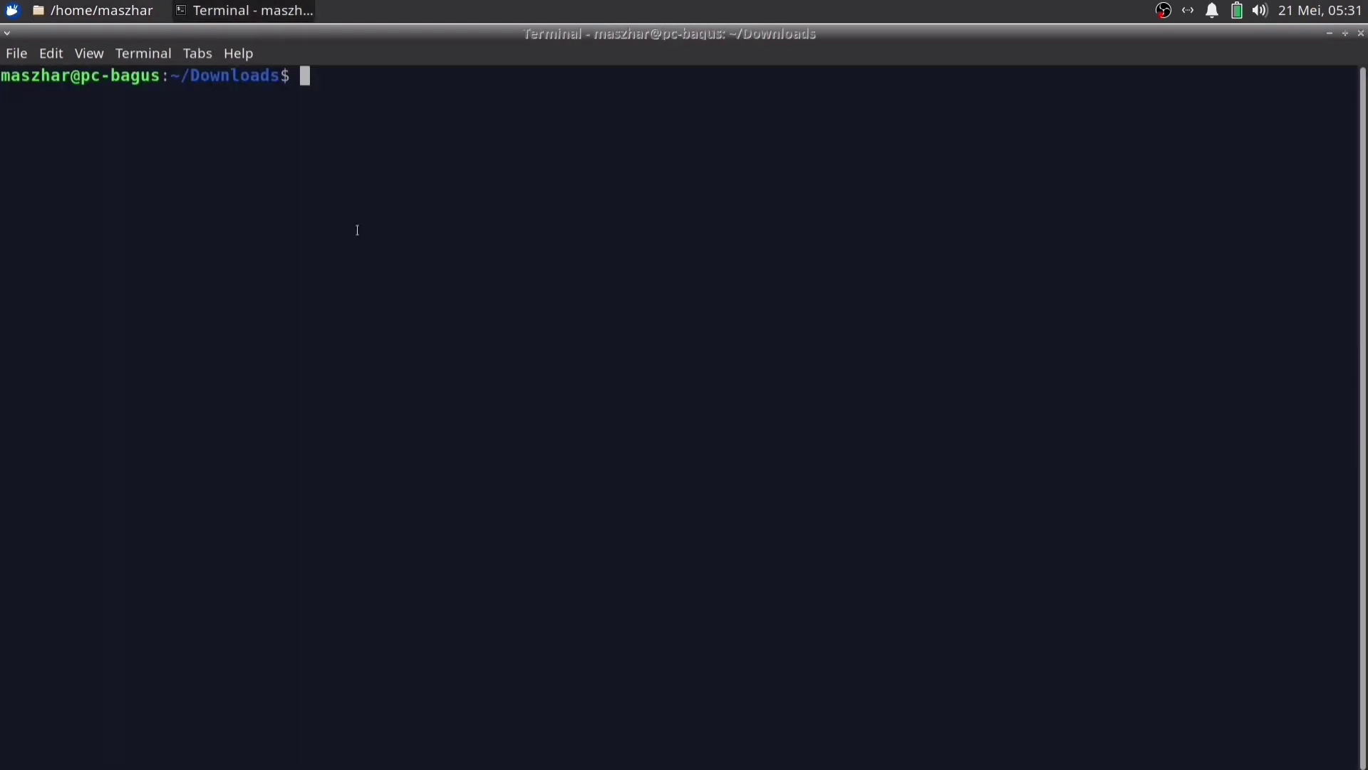
Run cd .. to go from Downloads up to the home folder, then clear the screen with Ctrl+L
type("cd")
type("..")
key("Return")
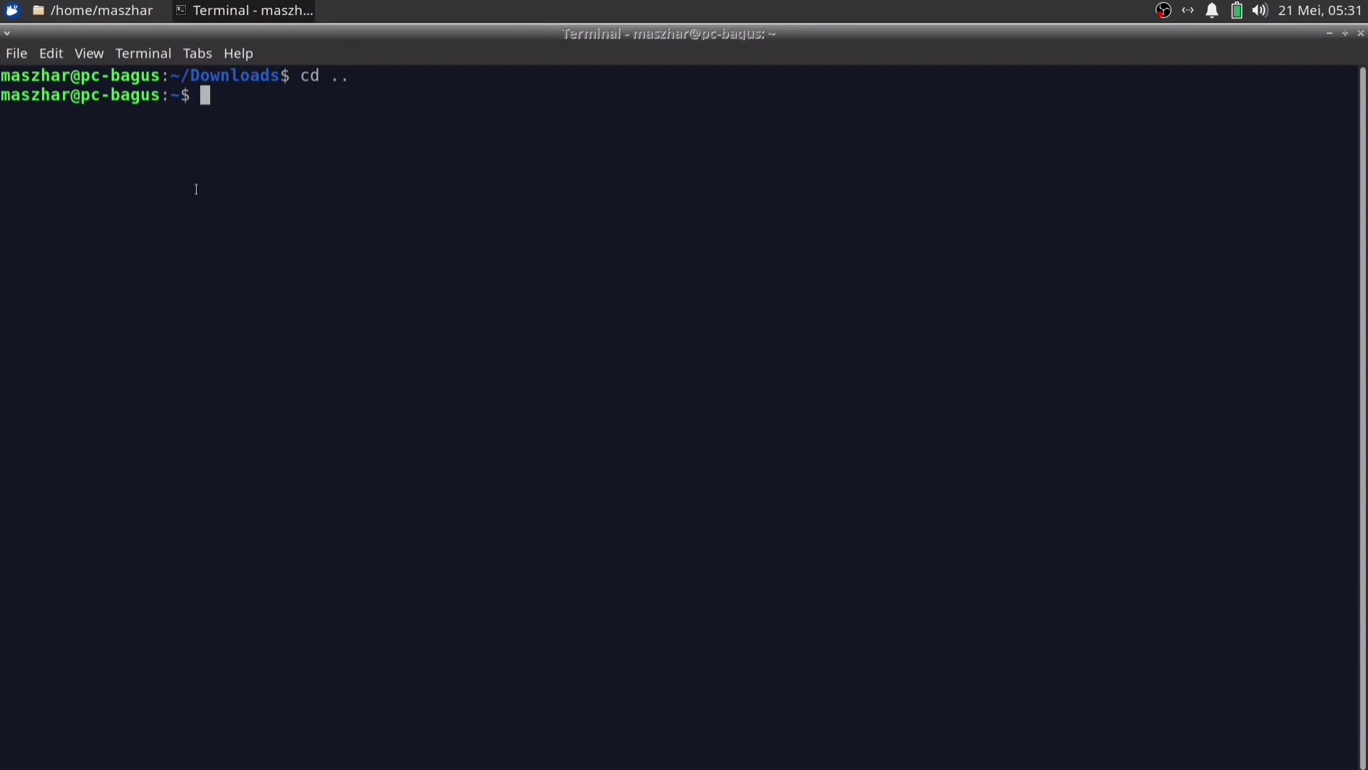
key("ctrl+l")
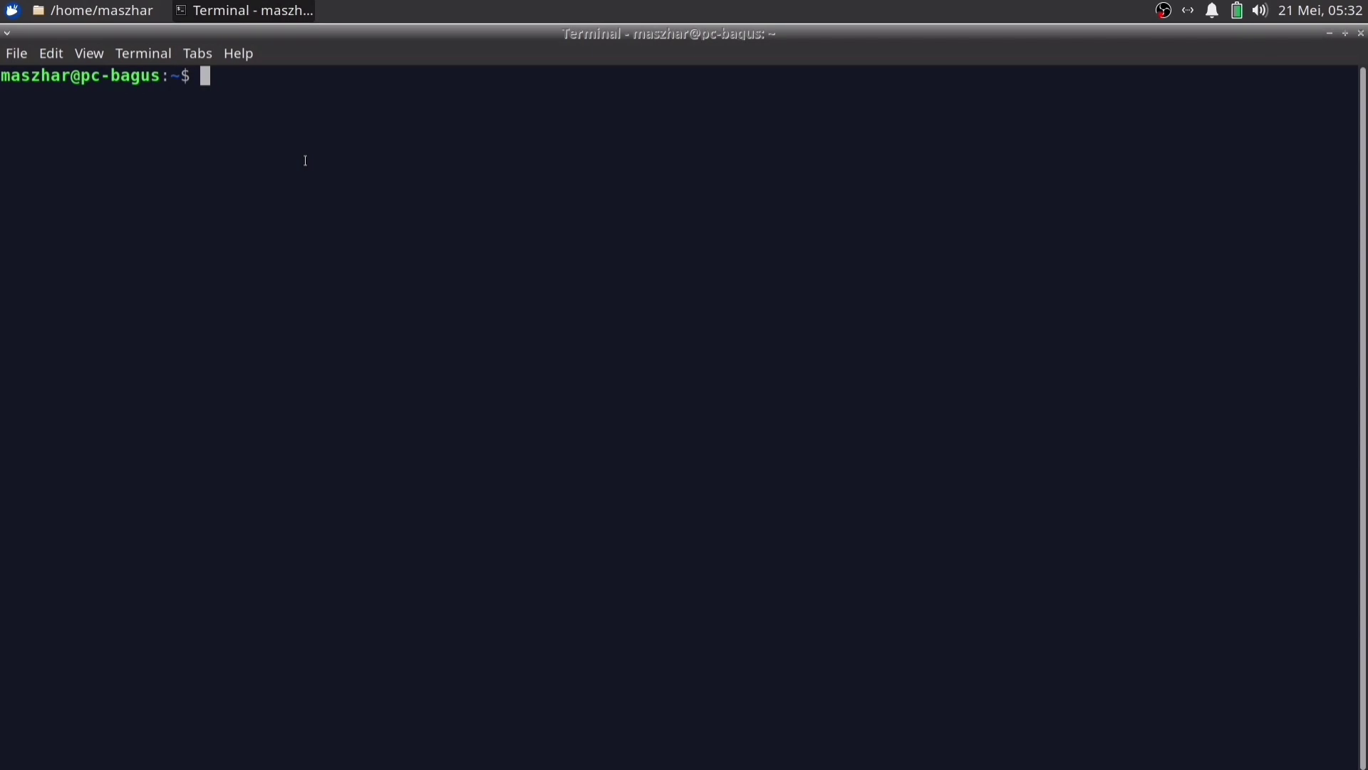
In Thunar, visit Downloads, go back home and open the empty Music folder, then return to the terminal
left_click(100, 16)
double_click(341, 142)
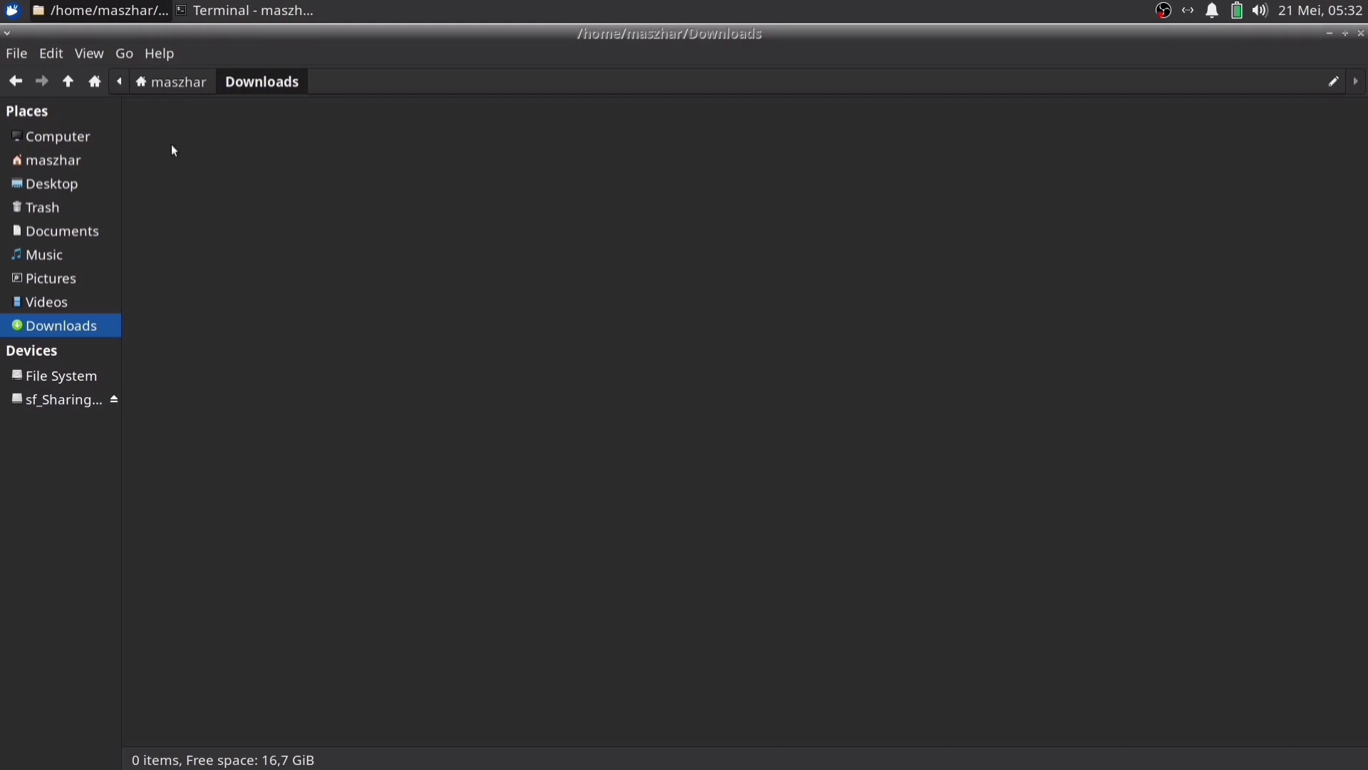
left_click(15, 81)
double_click(426, 135)
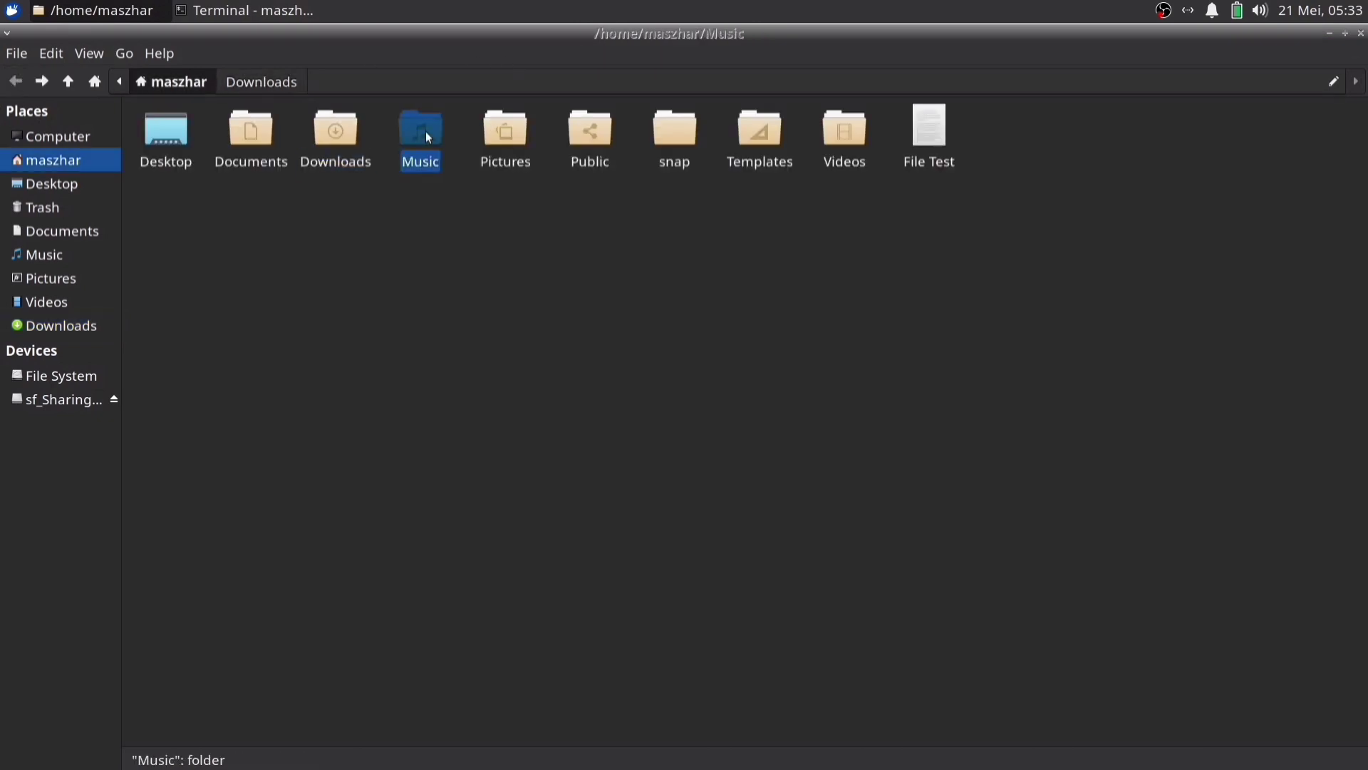
left_click(253, 10)
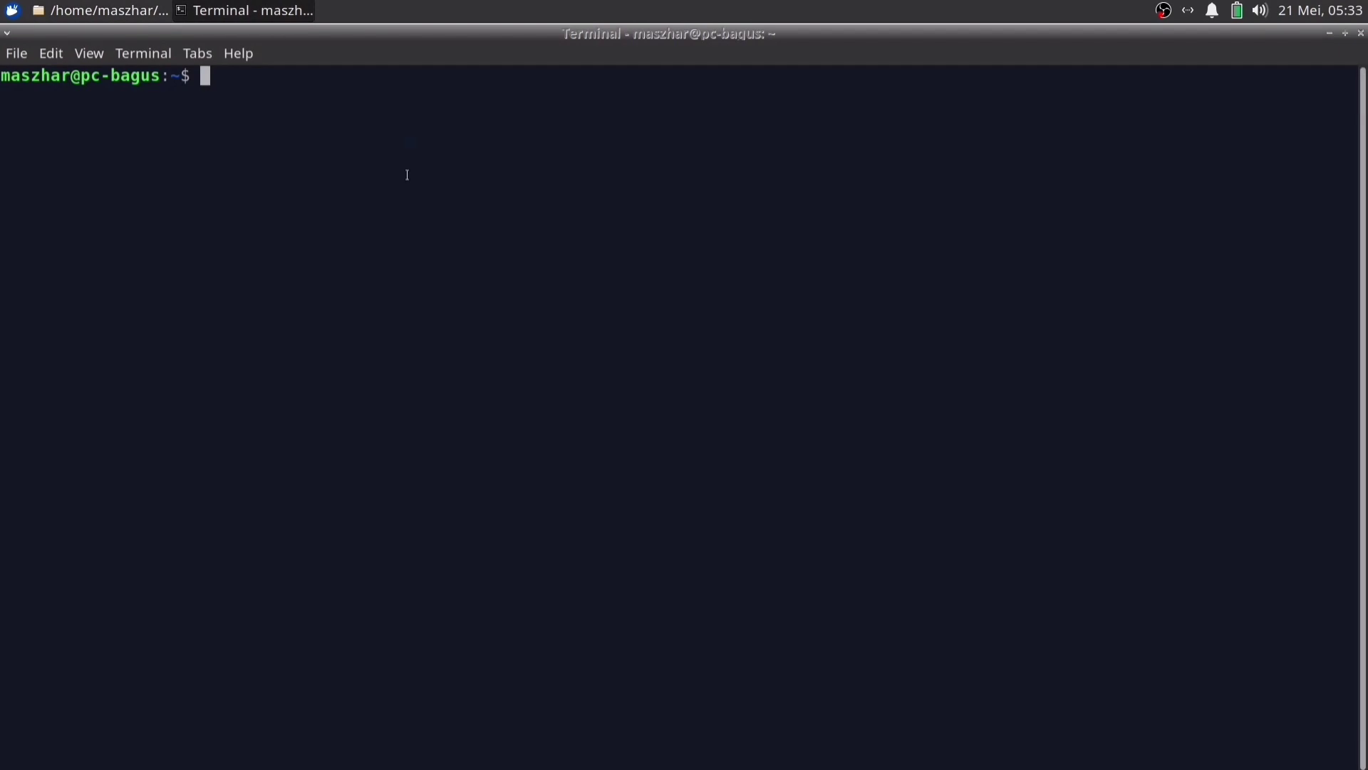
Change into Downloads, then into the sibling Music folder with cd ../Music, using Tab completion
type("cd Down")
key("Tab")
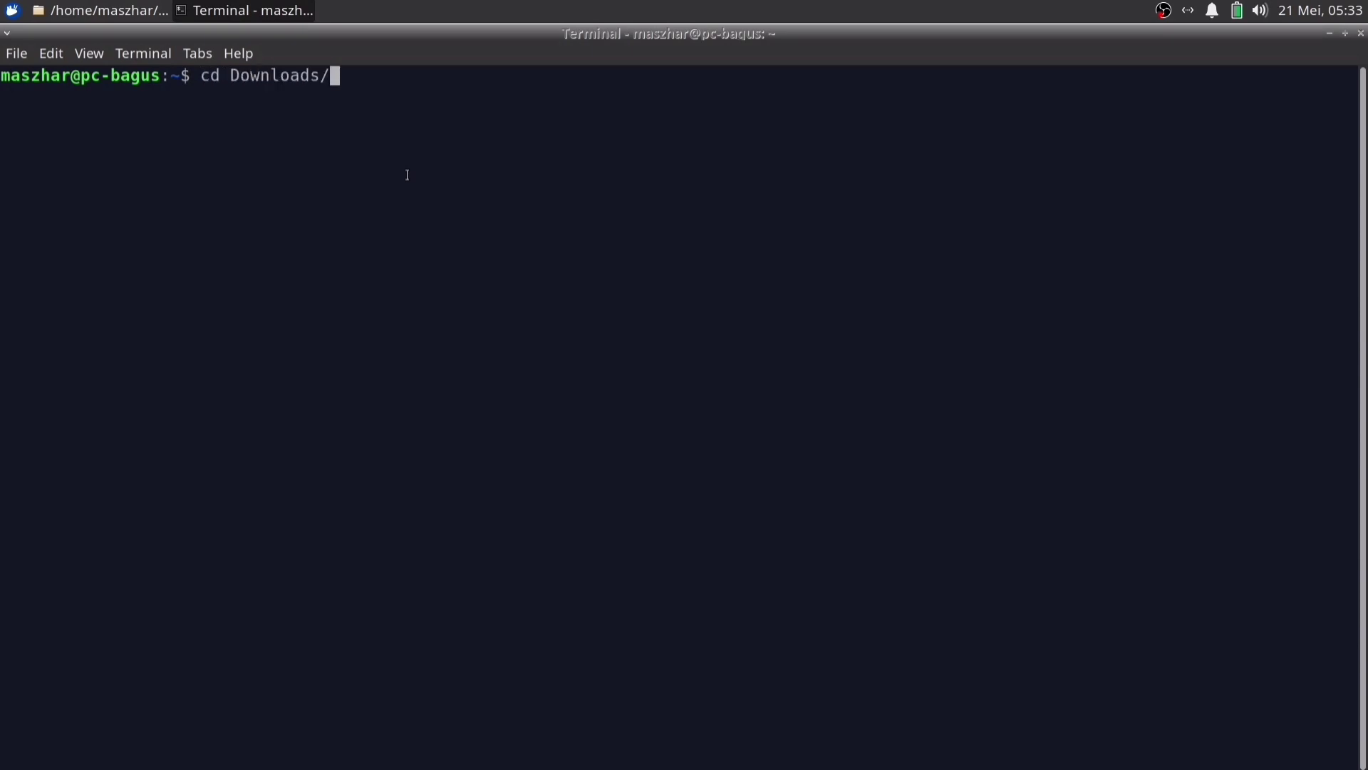
key("Return")
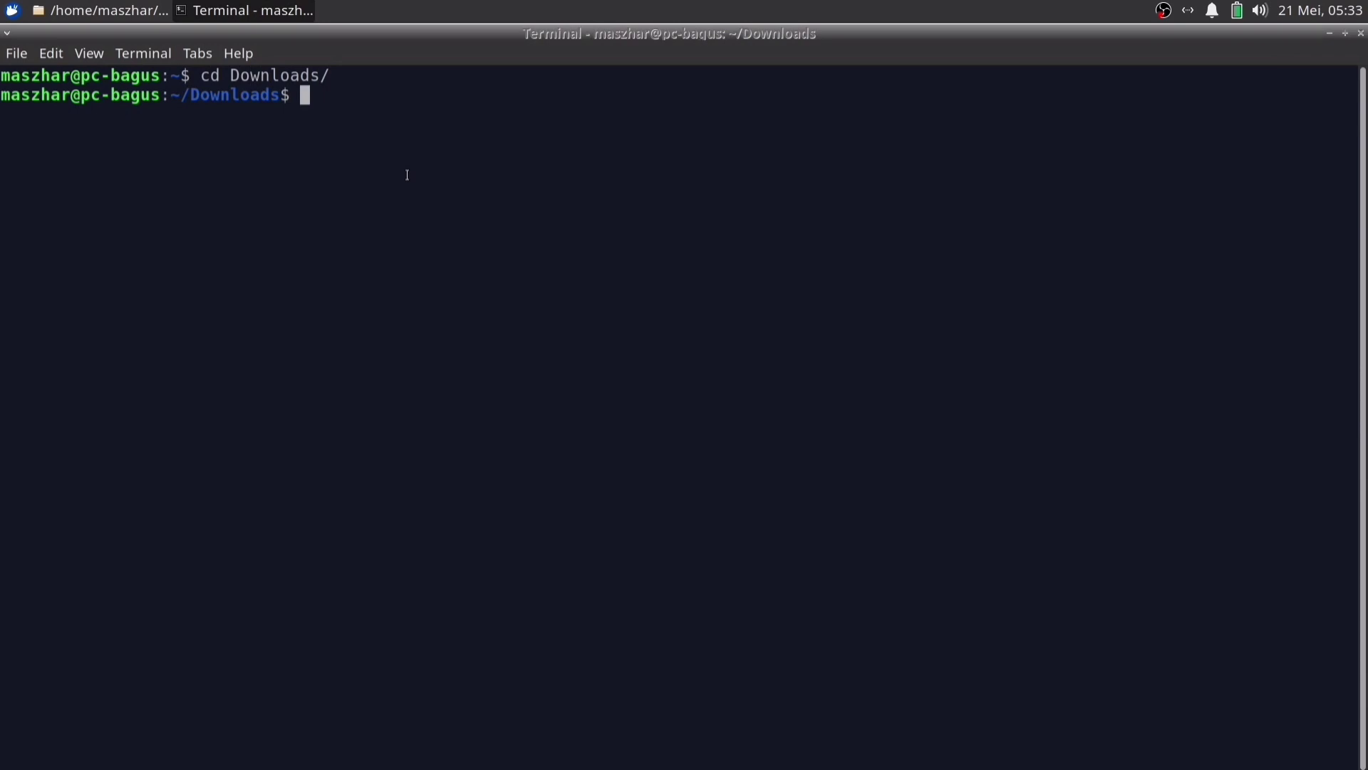
type("cd ../Mus")
key("Tab")
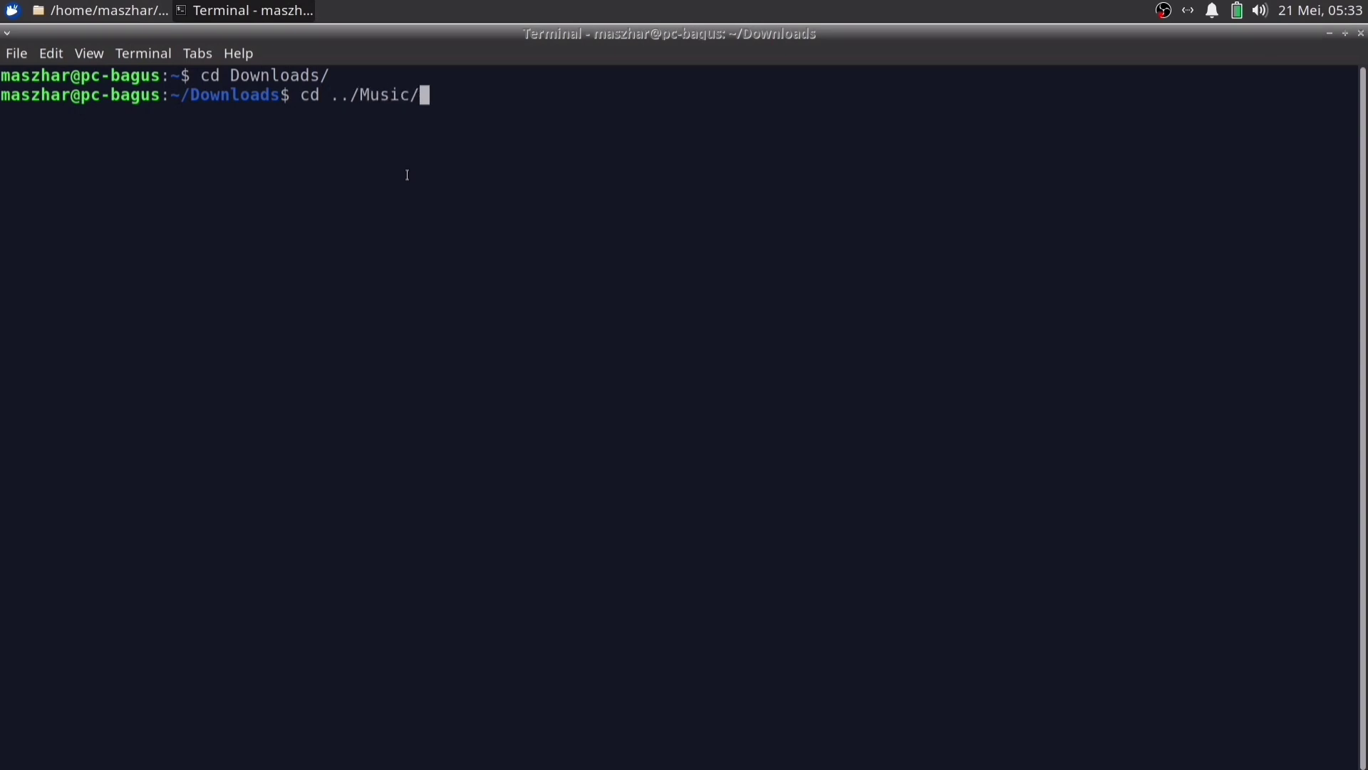
key("BackSpace")
key("Return")
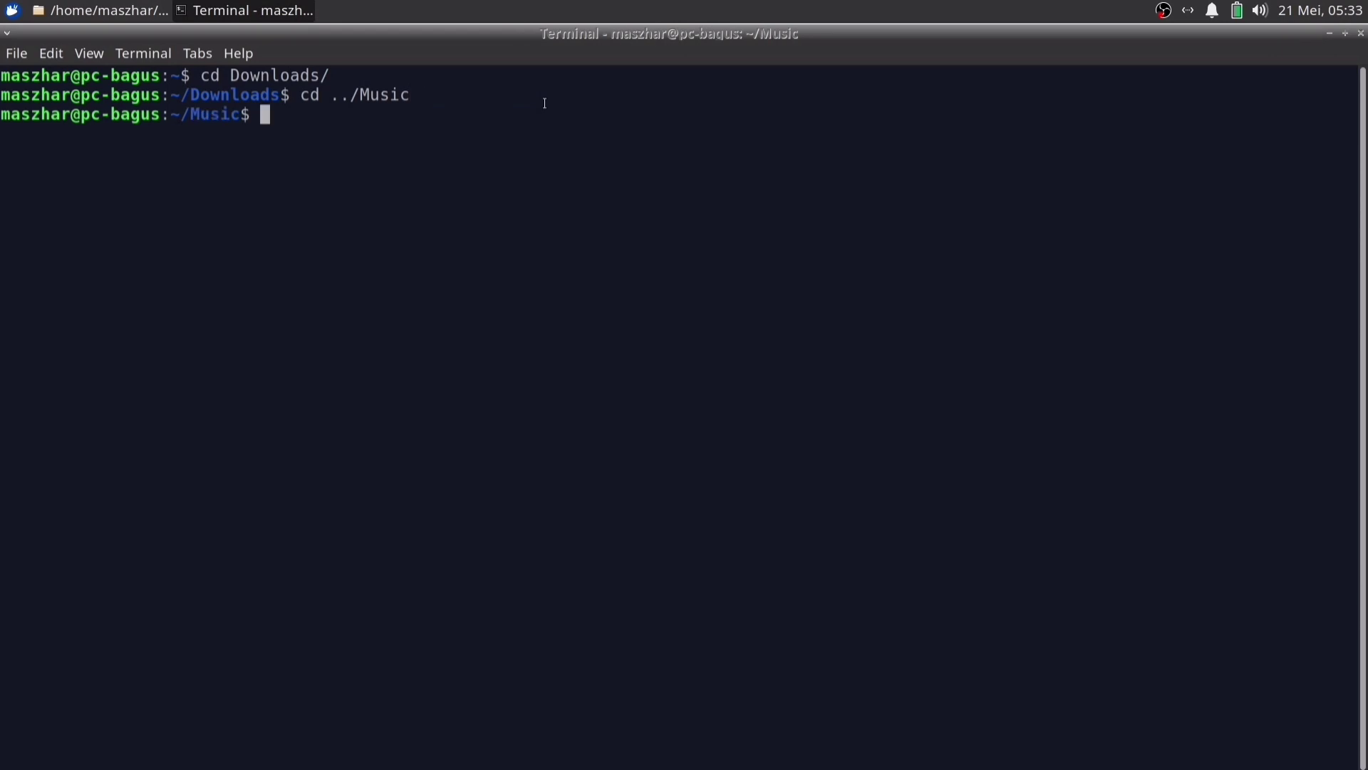
Go back to ../Downloads, up to home with cd .., and into Music again
type("cd ../Down")
key("Return")
type("cd ../Down")
key("Tab")
key("Return")
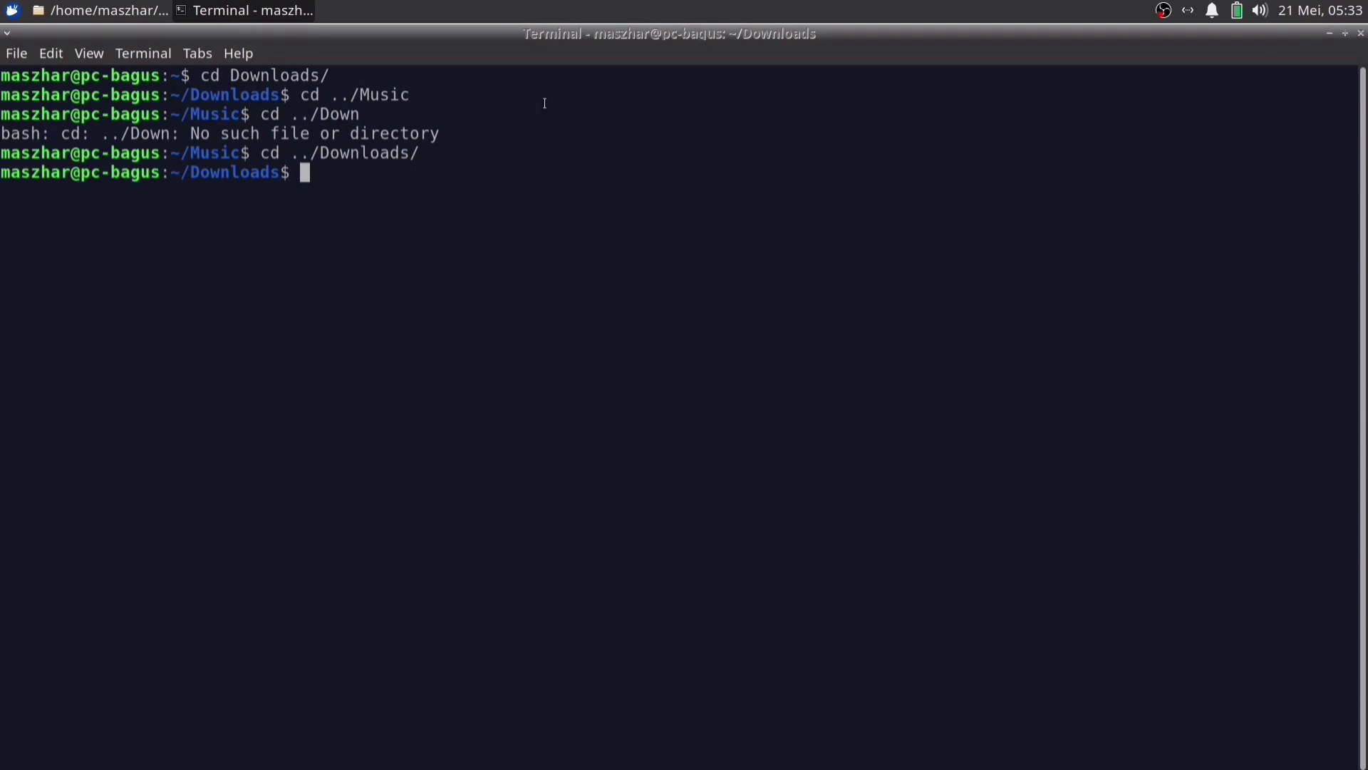
type("cd ..")
key("Return")
type("cd Mus")
key("Tab")
key("Return")
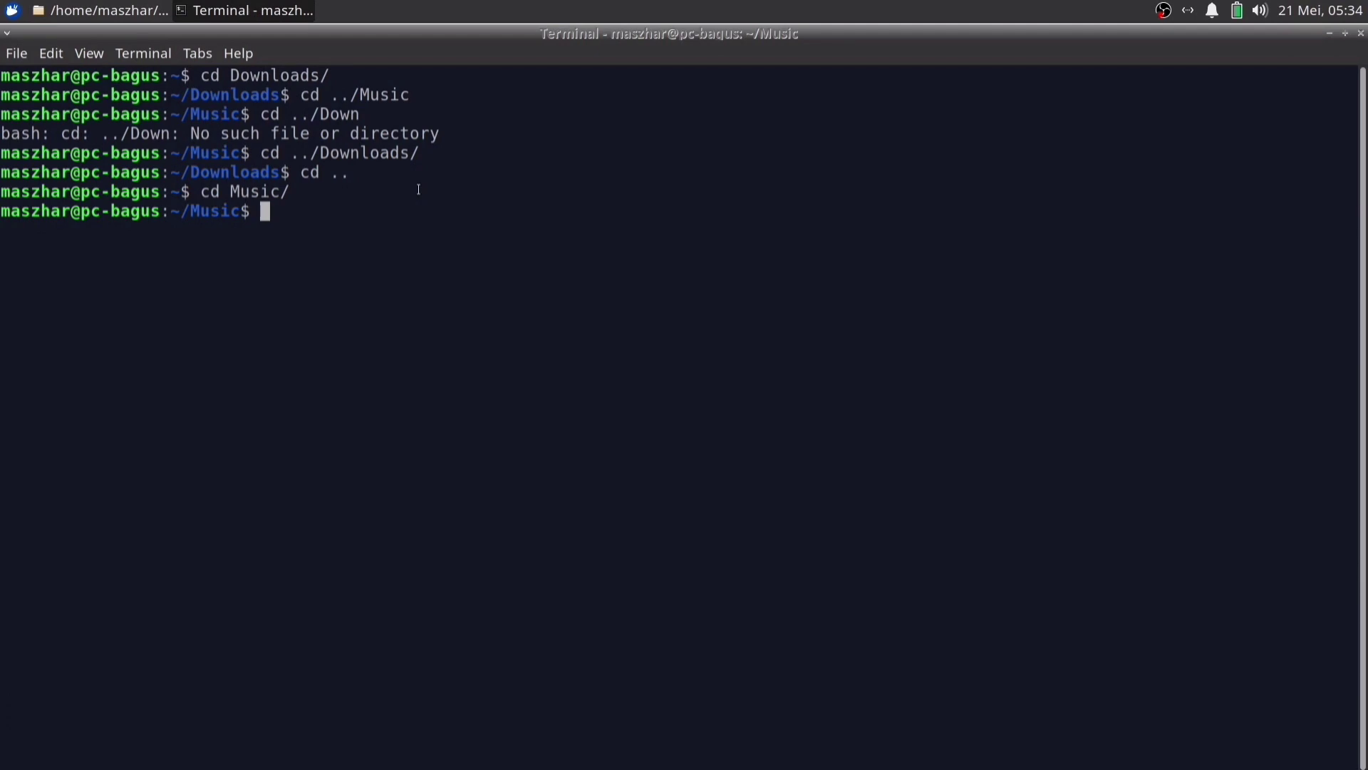
Run clear to wipe the terminal screen
type("clae")
key("BackSpace")
key("BackSpace")
type("ear")
key("Return")
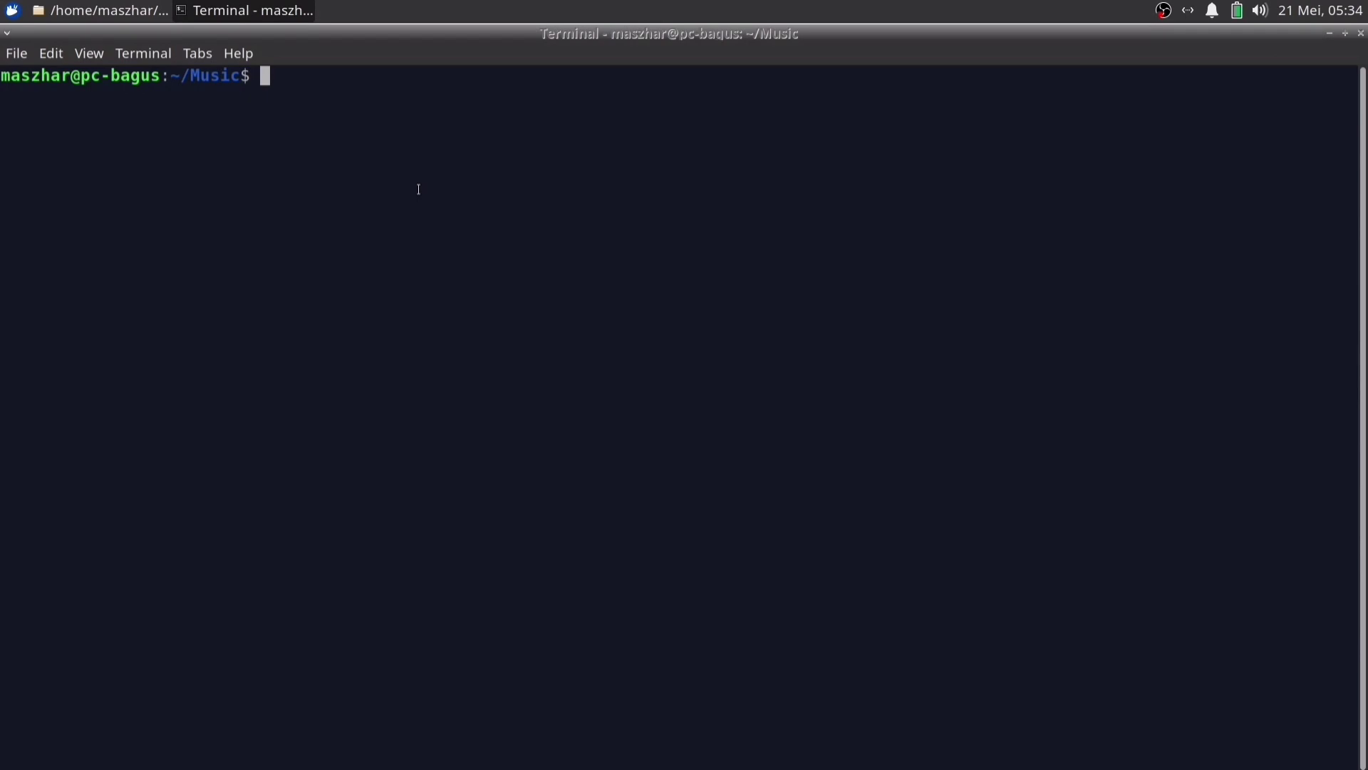
Move from Music into ~/Pictures with cd ../Pictures/, listing sibling folders via Tab, then run clear
type("cd ../")
key("Tab")
key("Tab")
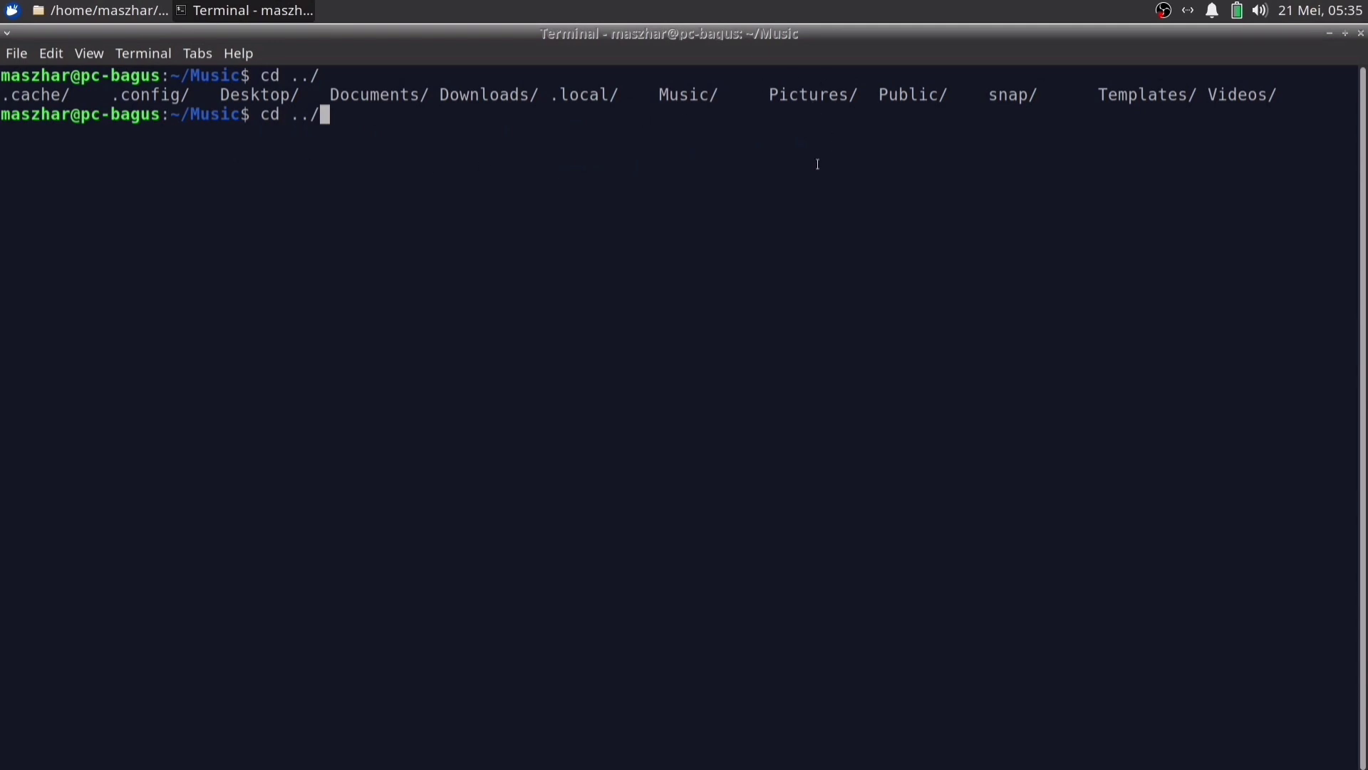
type("Pi")
key("Tab")
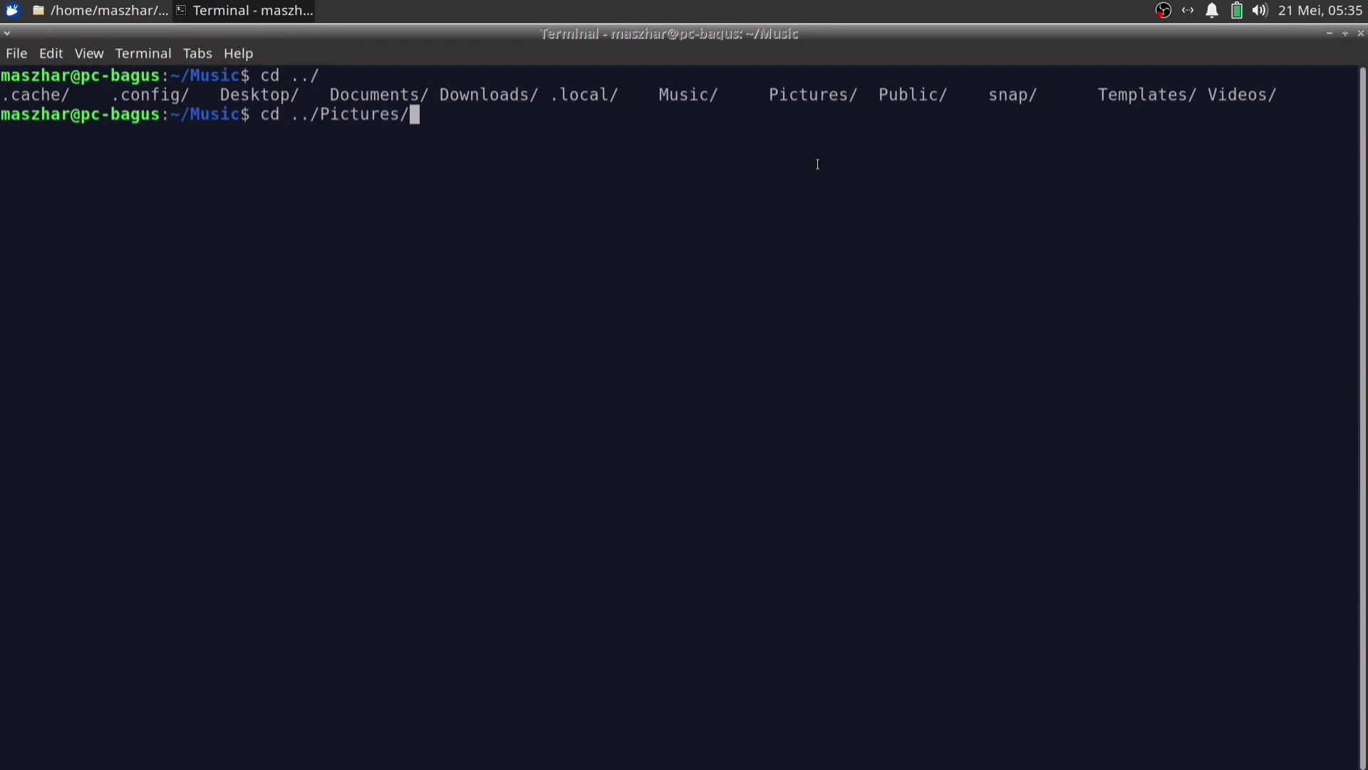
key("Return")
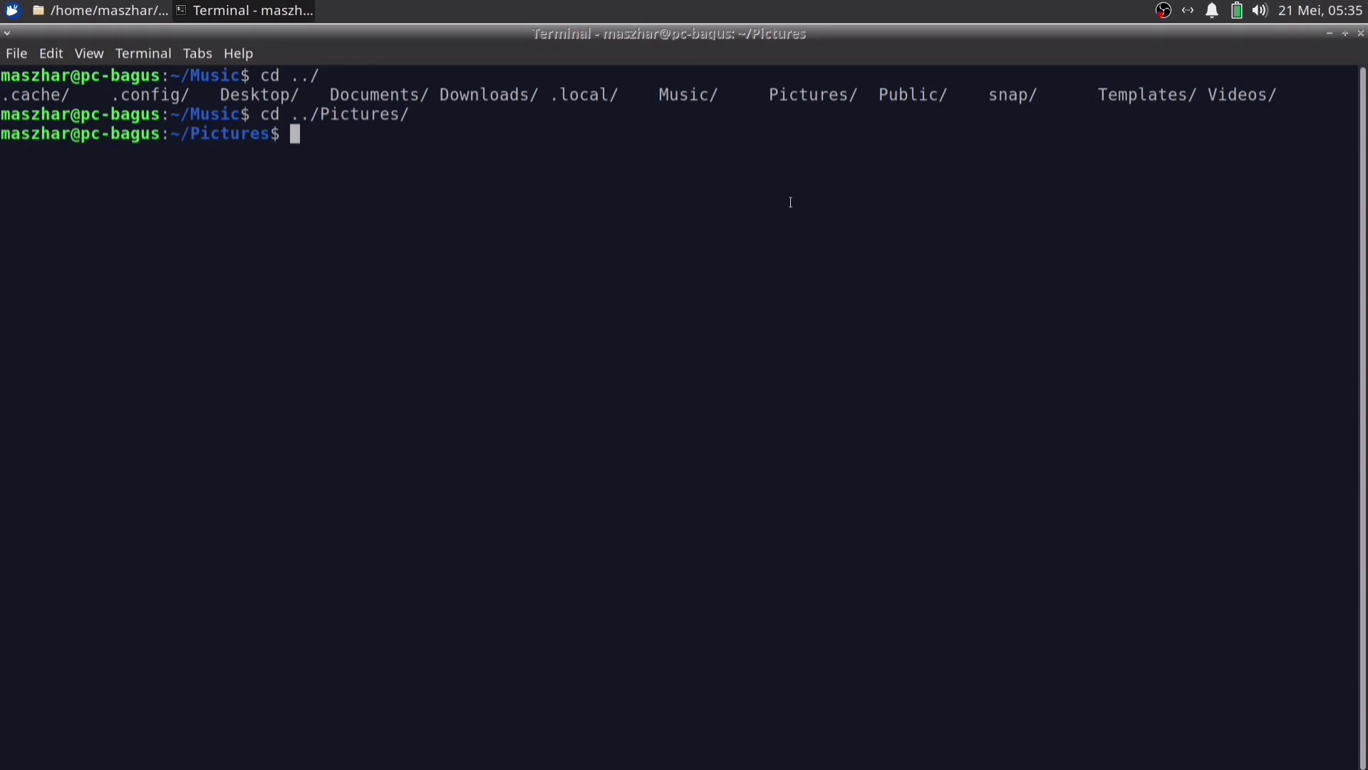
type("clear")
key("Return")
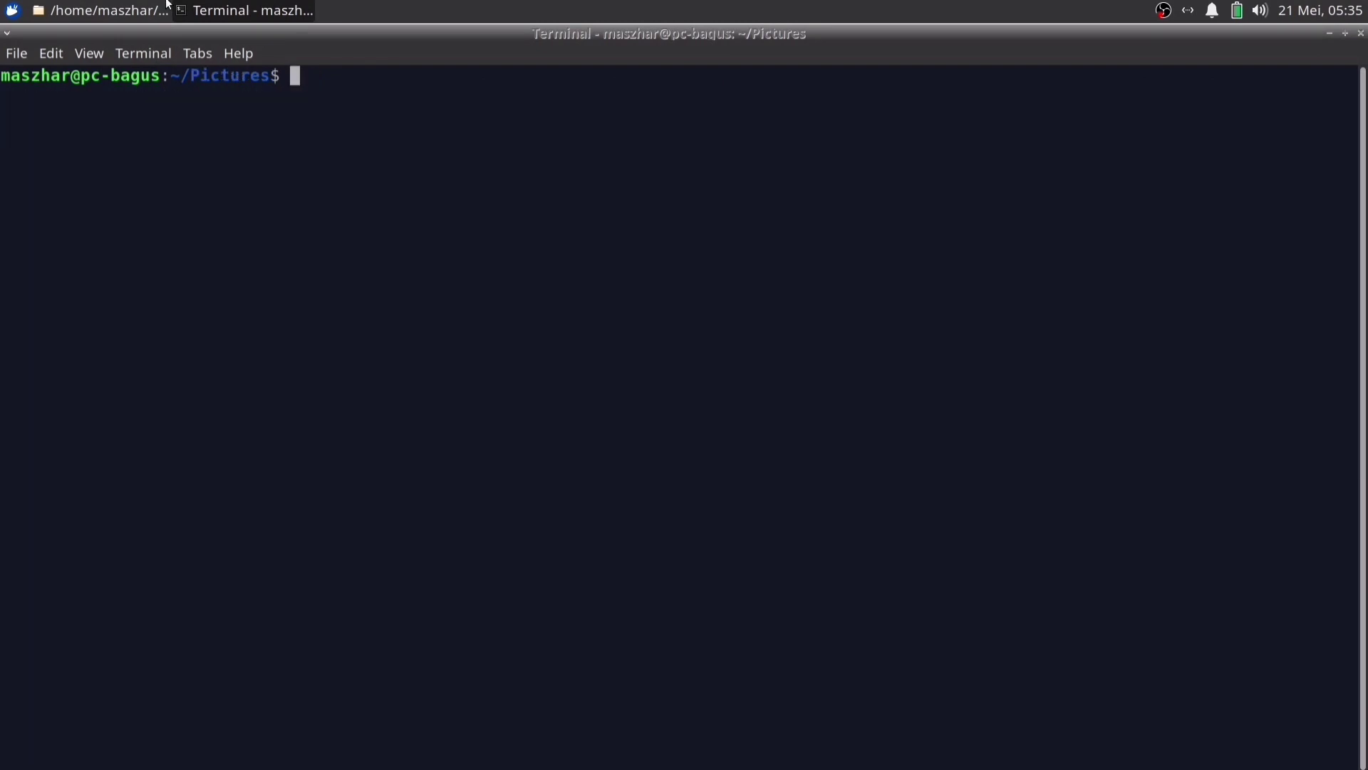
Open the /etc folder in Thunar by typing /etc into the editable location bar
left_click(148, 18)
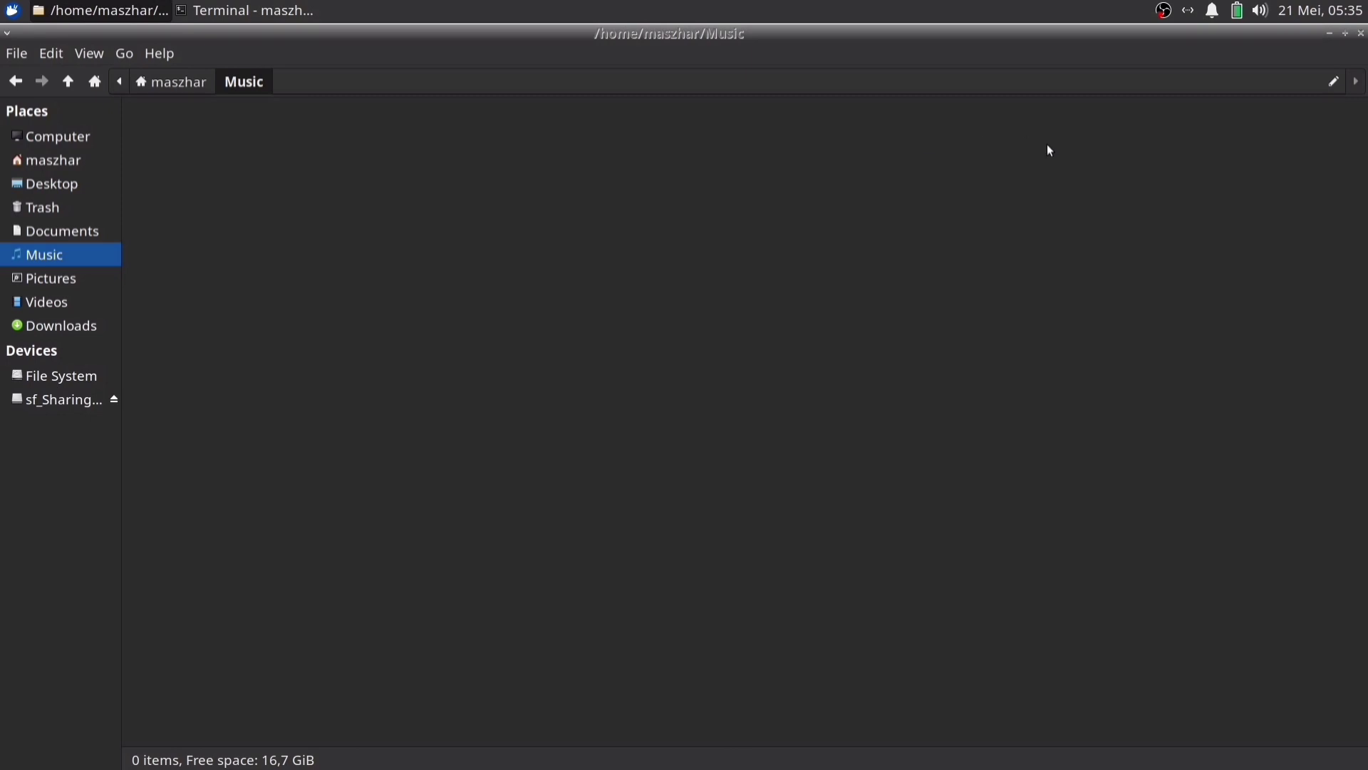
left_click(1336, 81)
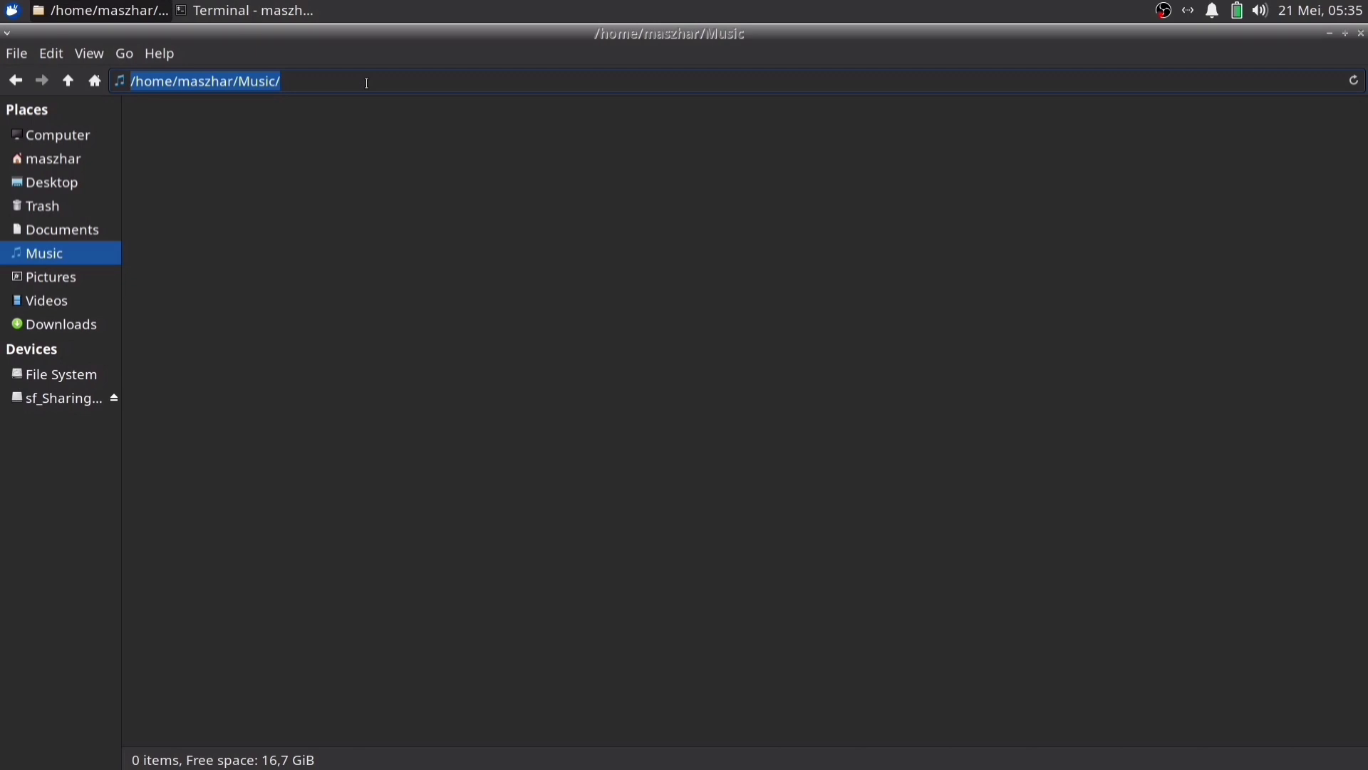
type("/et")
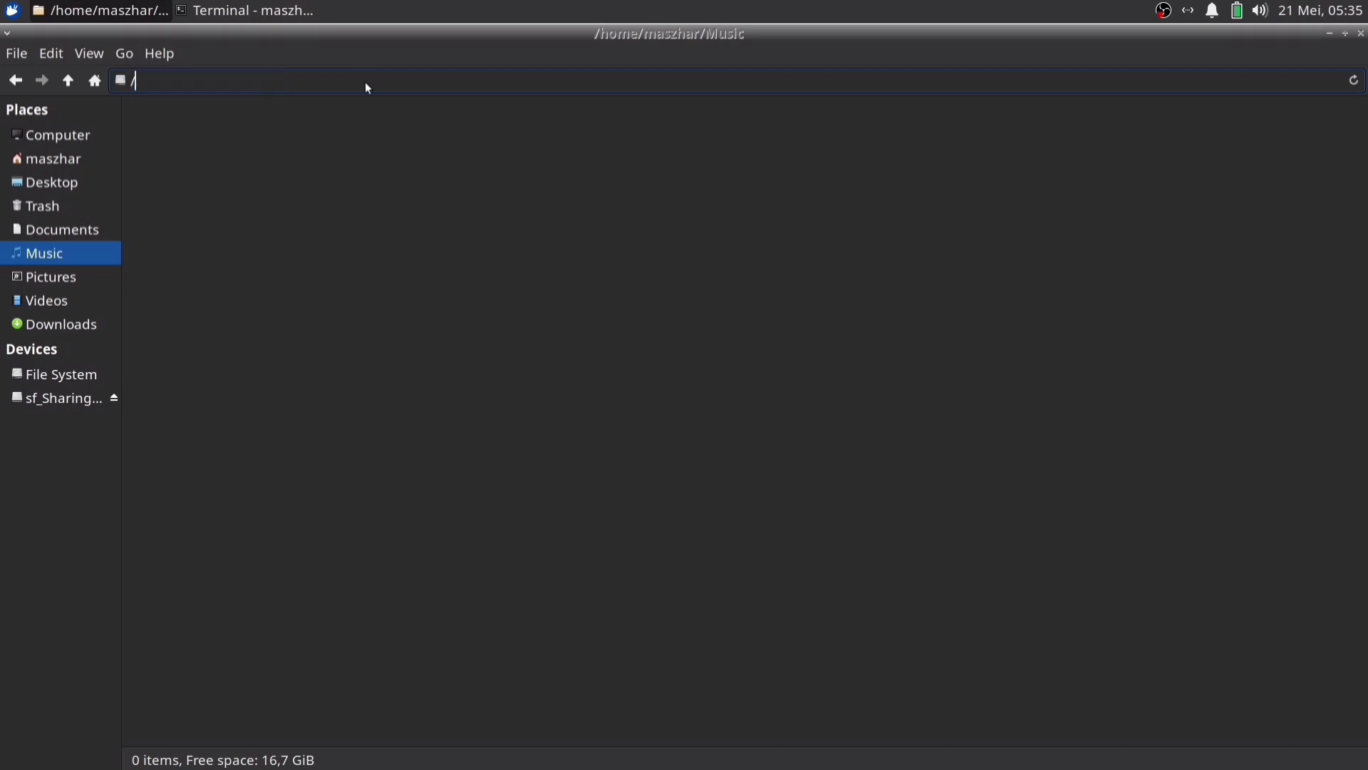
type("c")
key("BackSpace")
key("Return")
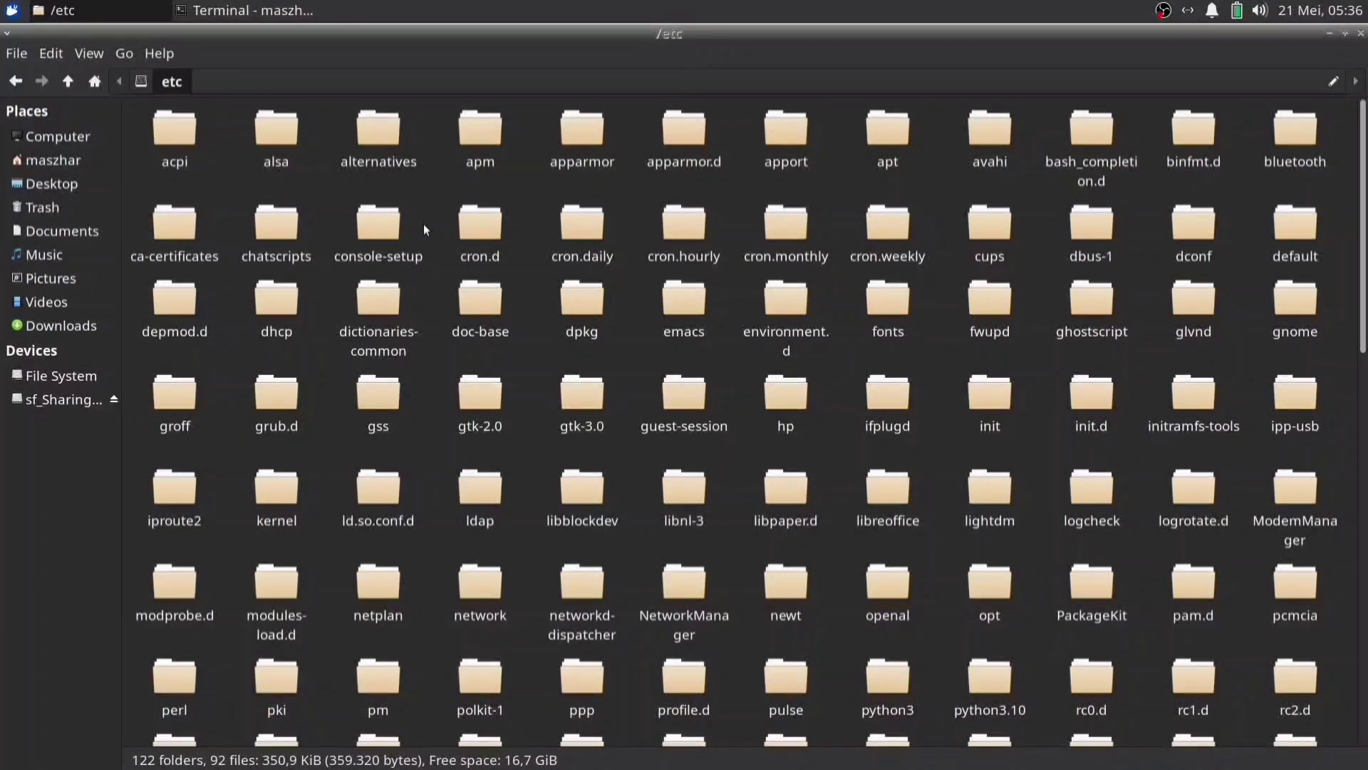
Run cd /etc in the terminal
left_click(228, 16)
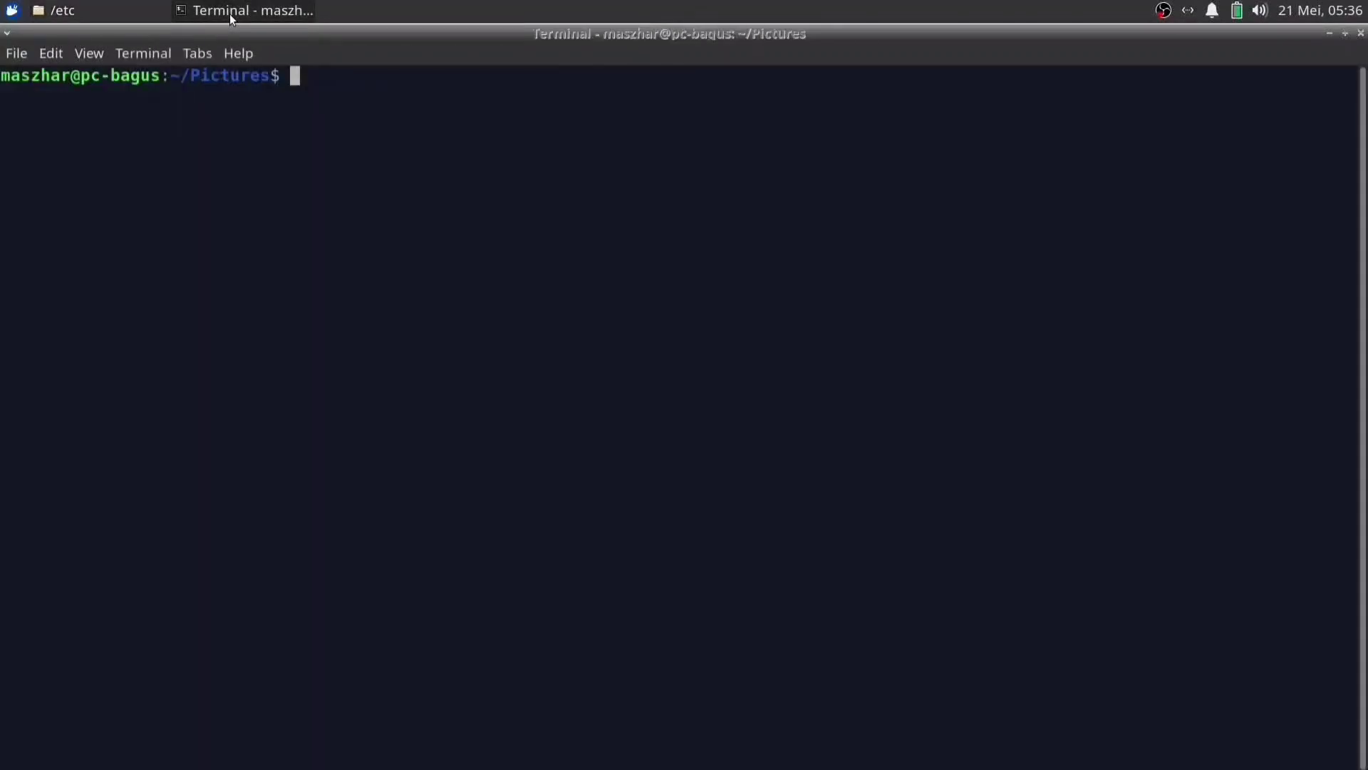
type("cd")
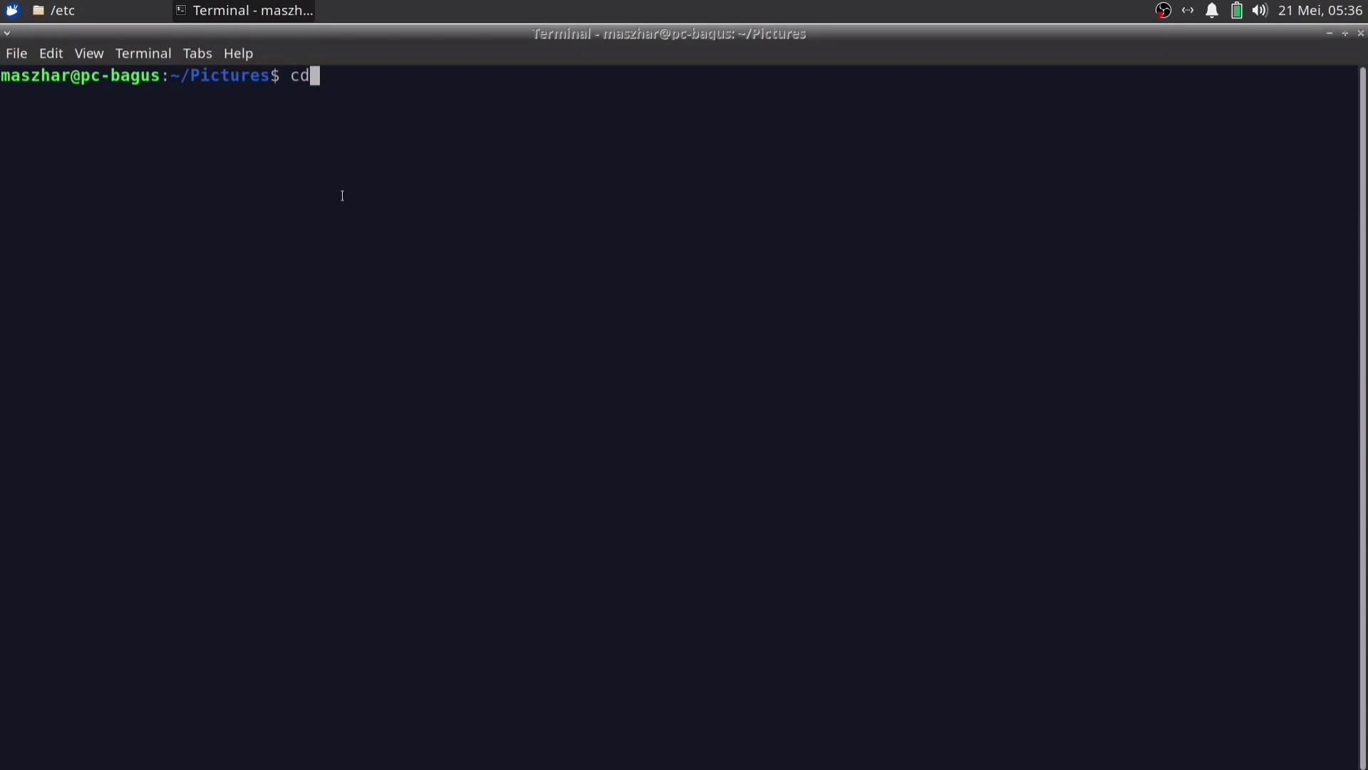
type(" /etc")
key("Return")
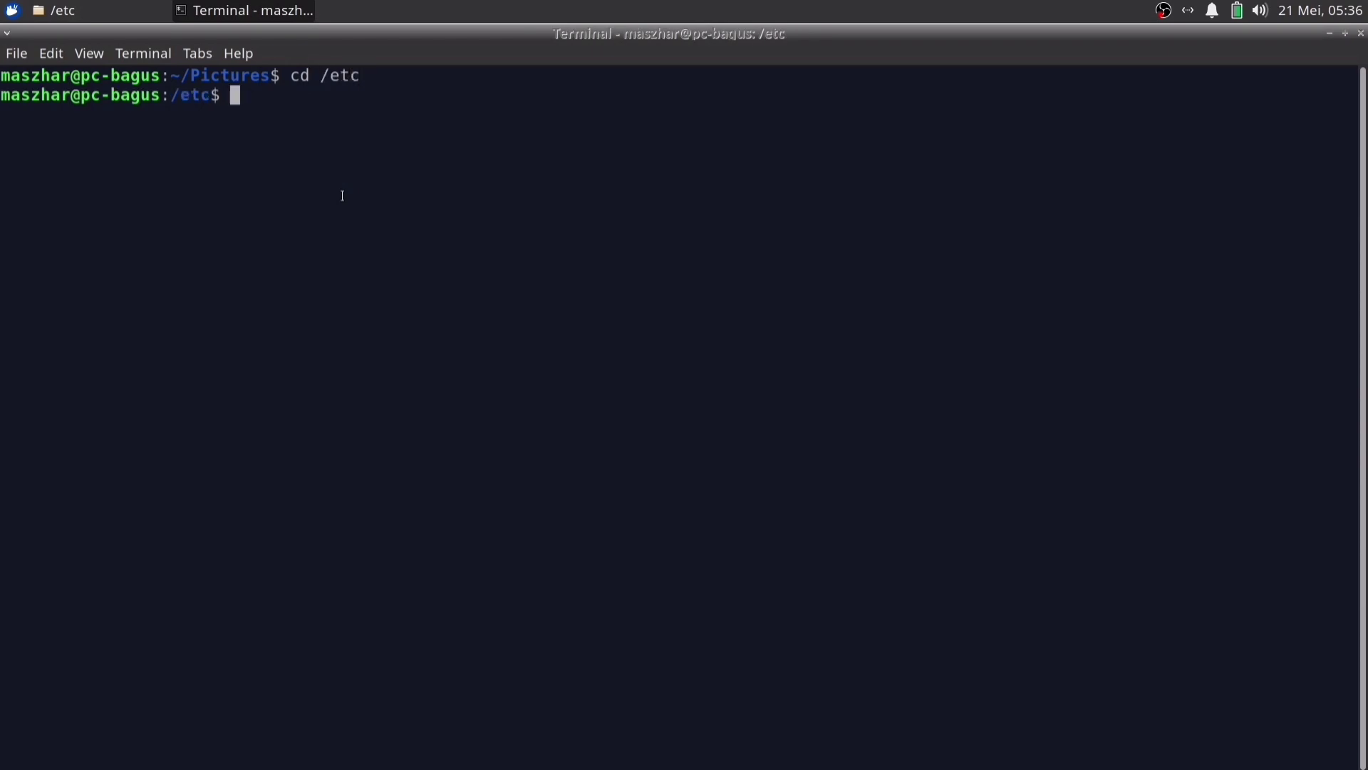
Point Thunar at the empty home Pictures folder by typing its path, then return to the terminal
key("alt+Tab")
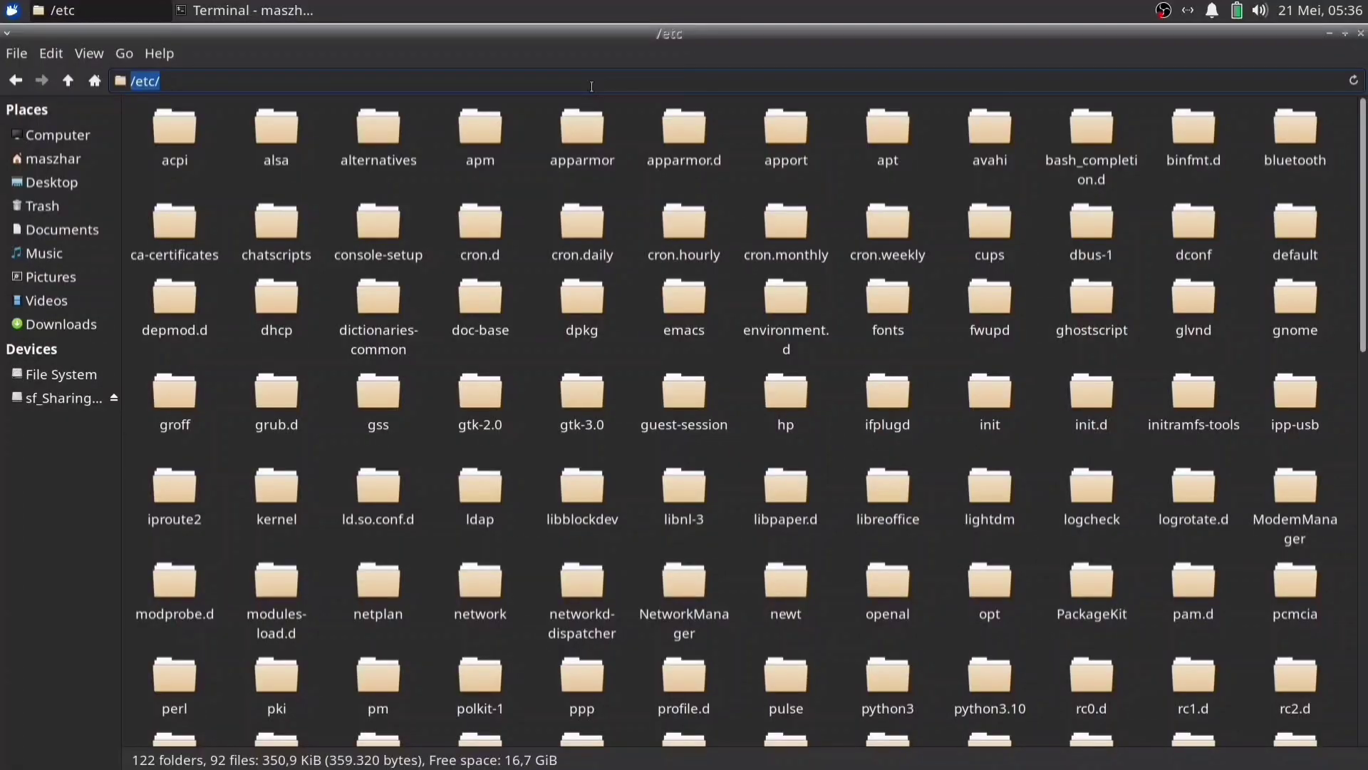
type("/home")
type("/mas")
key("End")
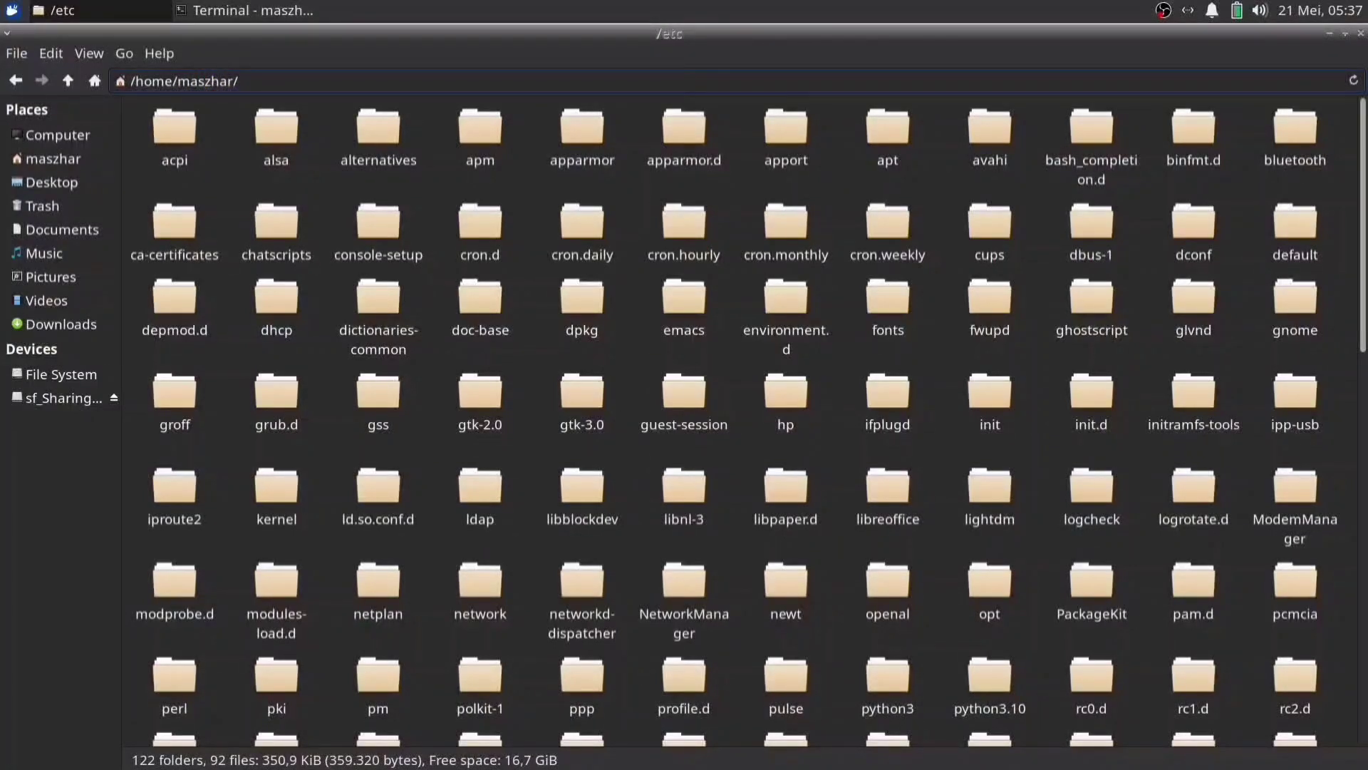
type("Pictures/")
key("End")
key("Return")
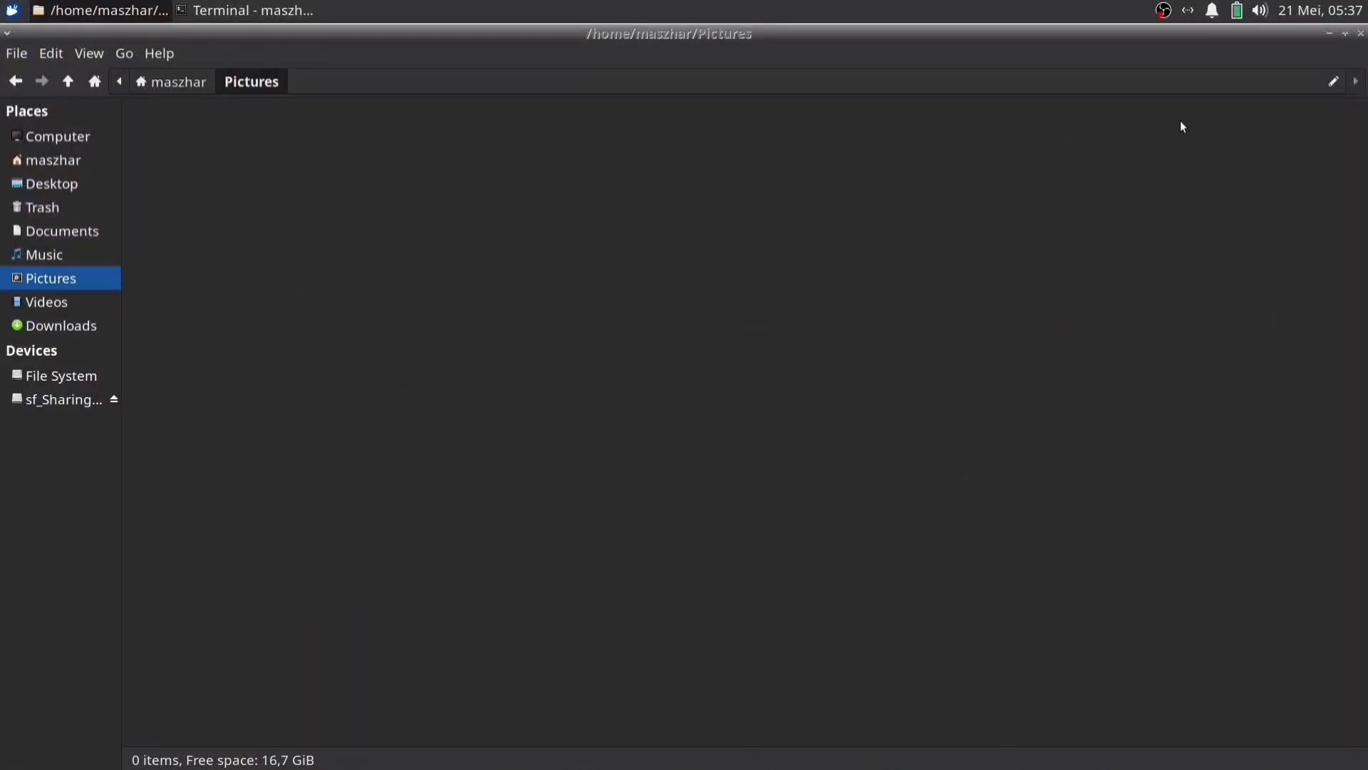
left_click(280, 11)
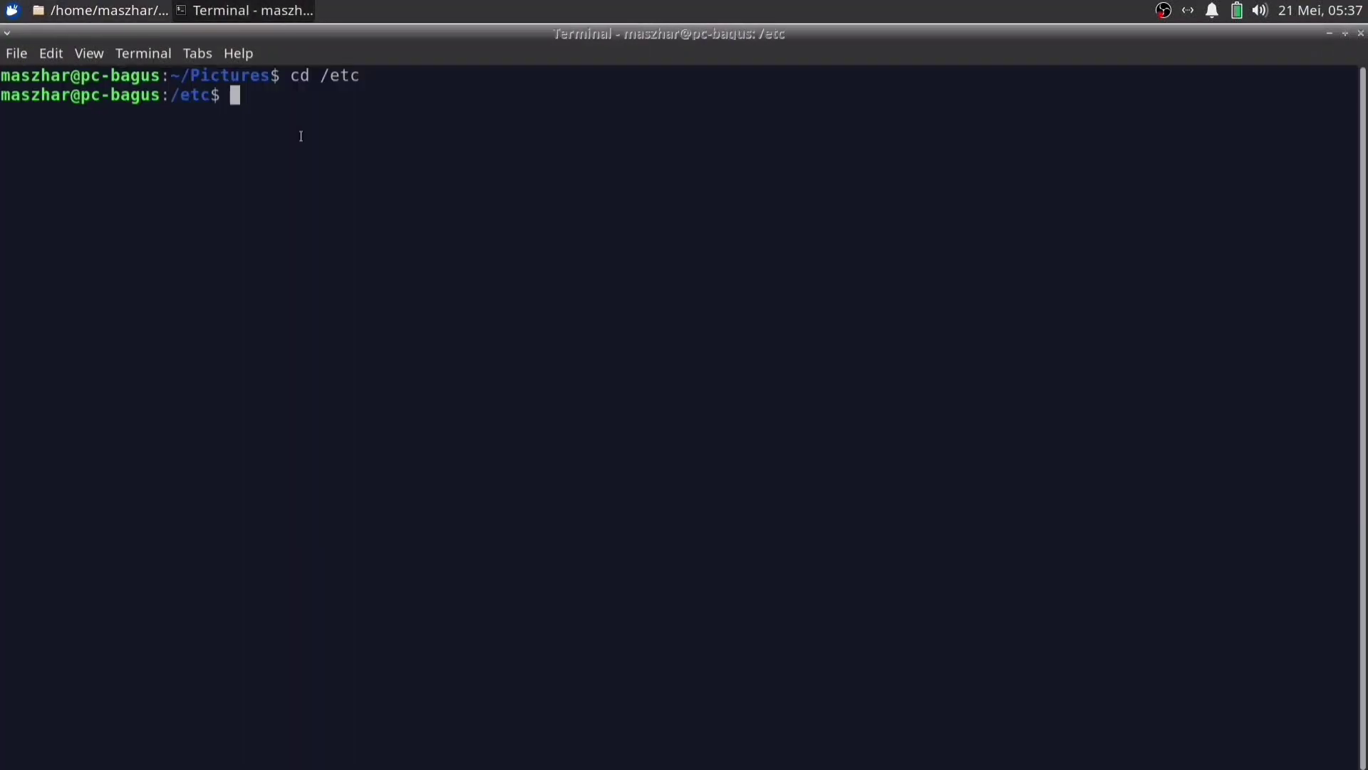
Return from /etc to the home Pictures folder using an absolute cd path, then run clear
type("cd /home/")
type("masz")
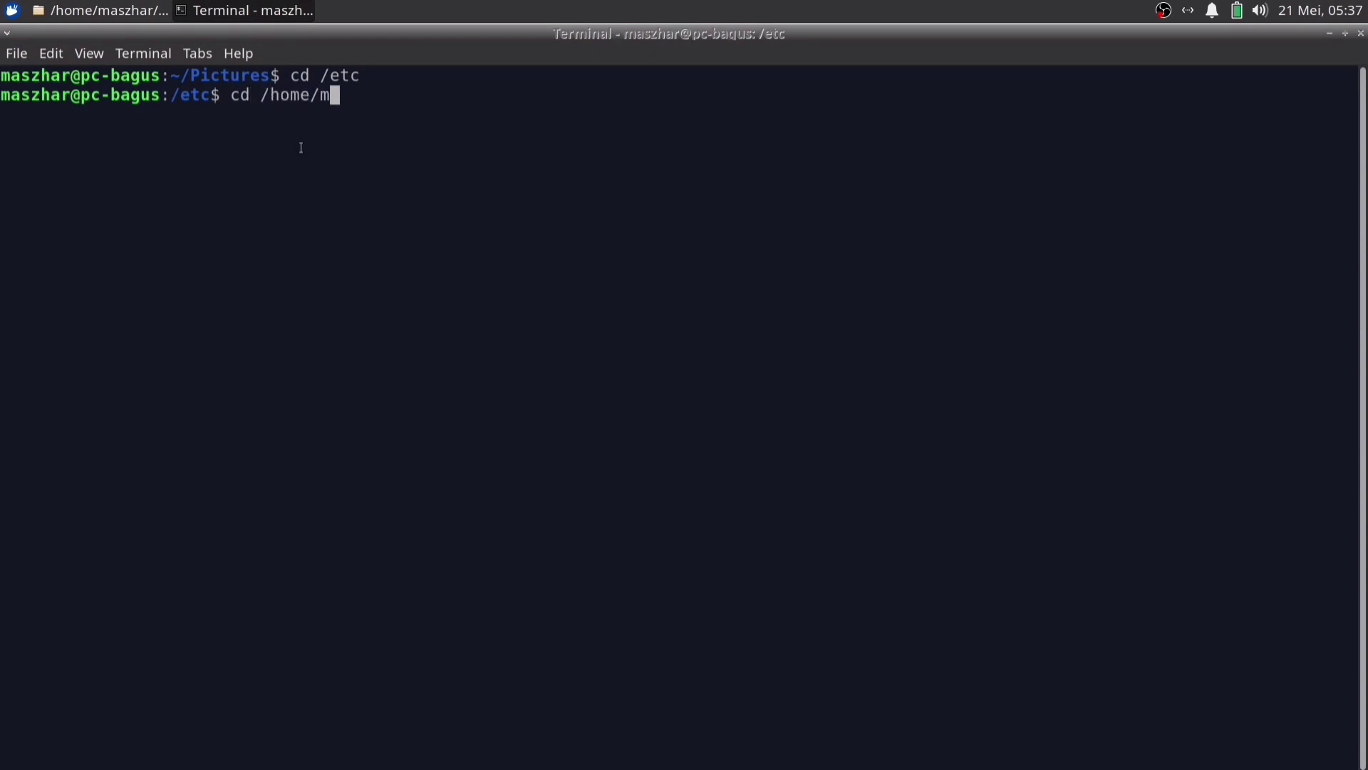
key("Tab")
type("Pict")
key("Tab")
key("Return")
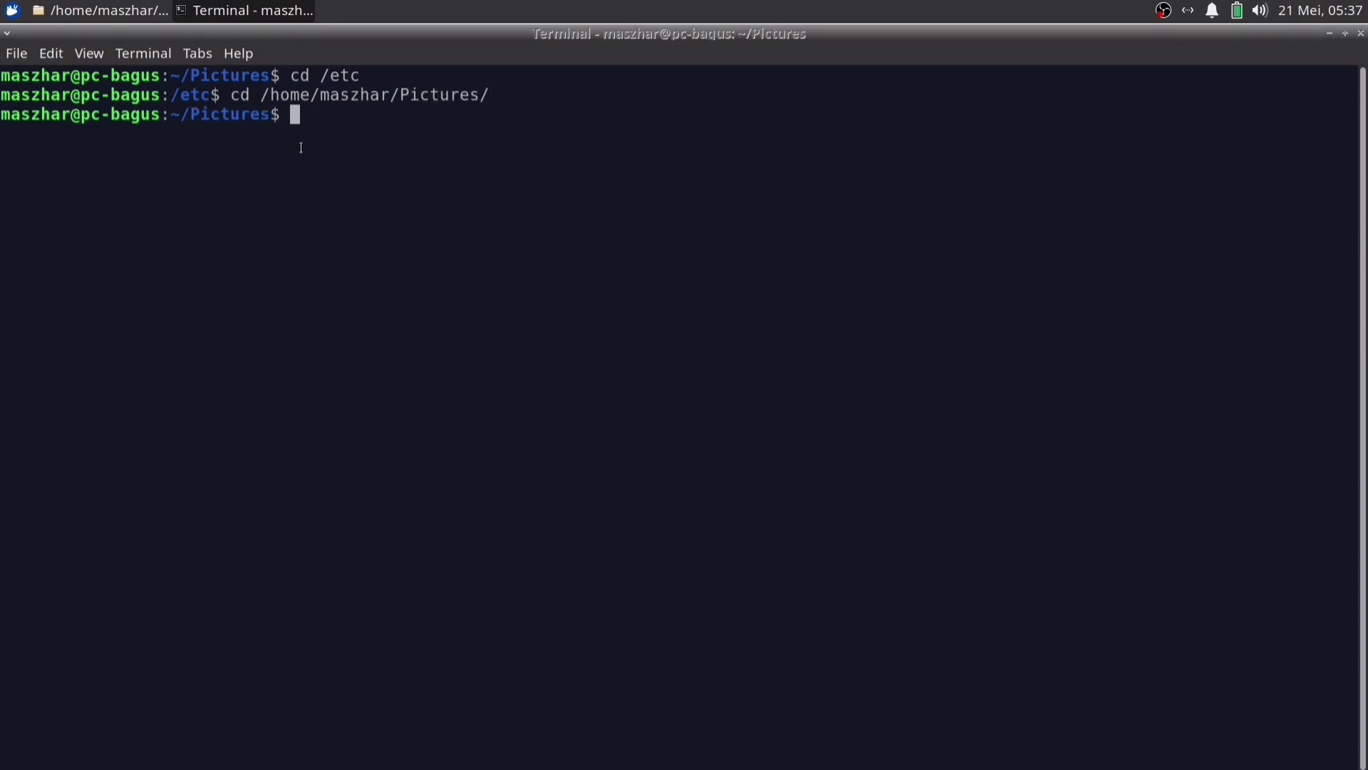
type("clear")
key("Return")
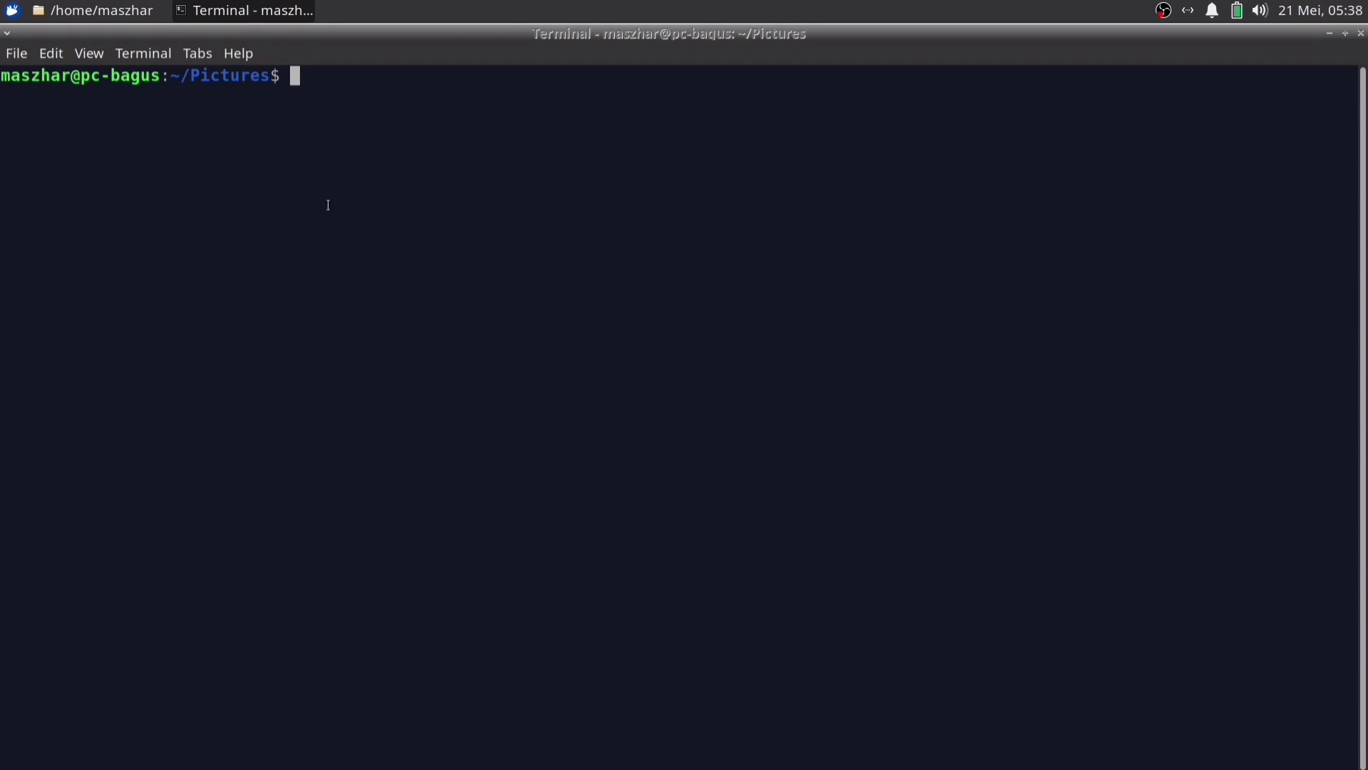
left_click(135, 12)
left_click(1336, 81)
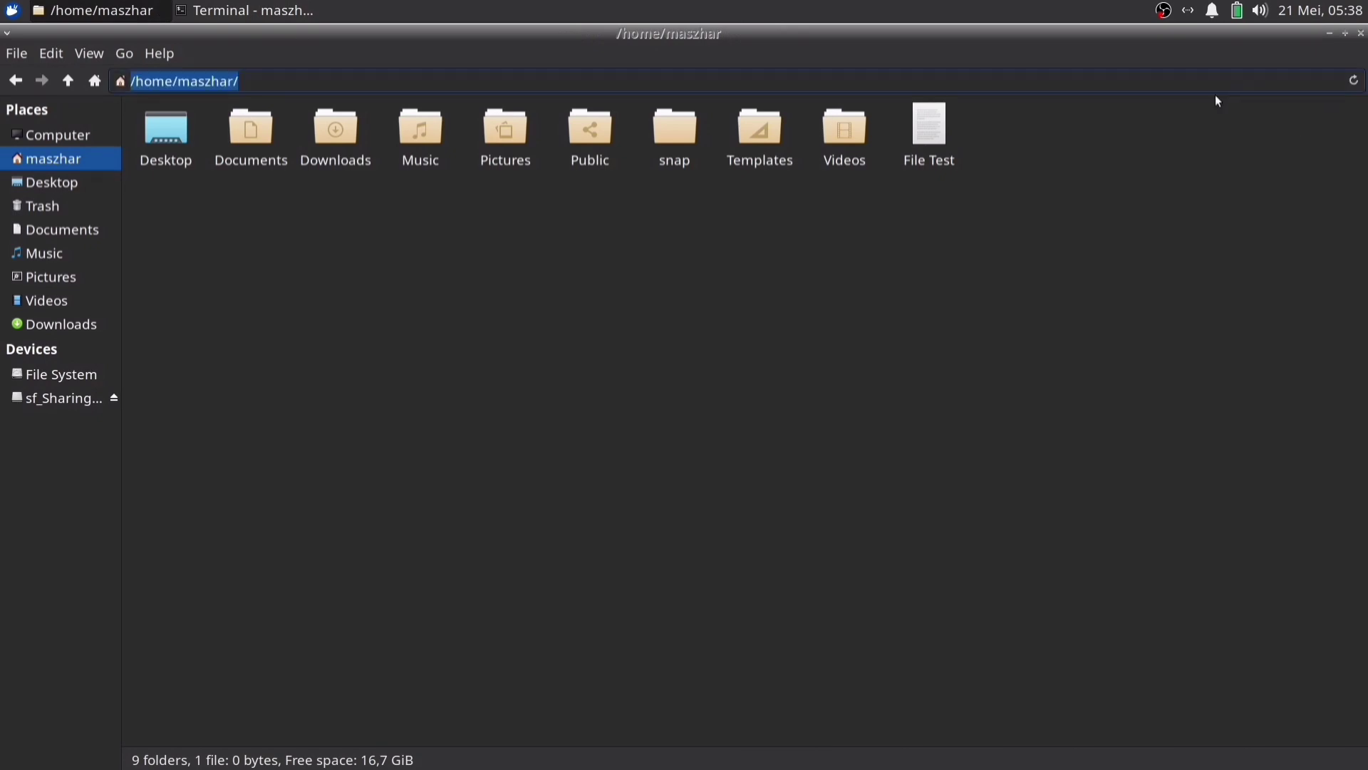
left_click(974, 81)
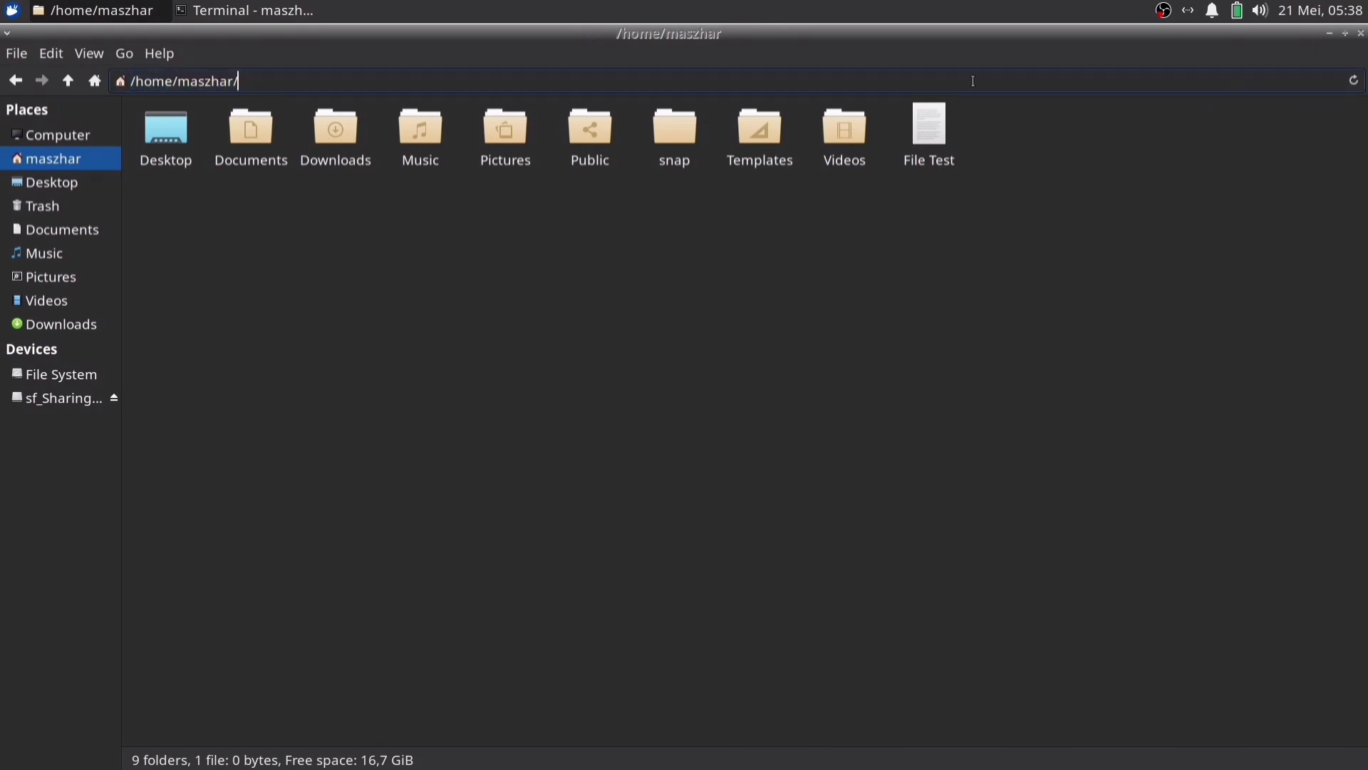
left_click(130, 81)
left_click(843, 388)
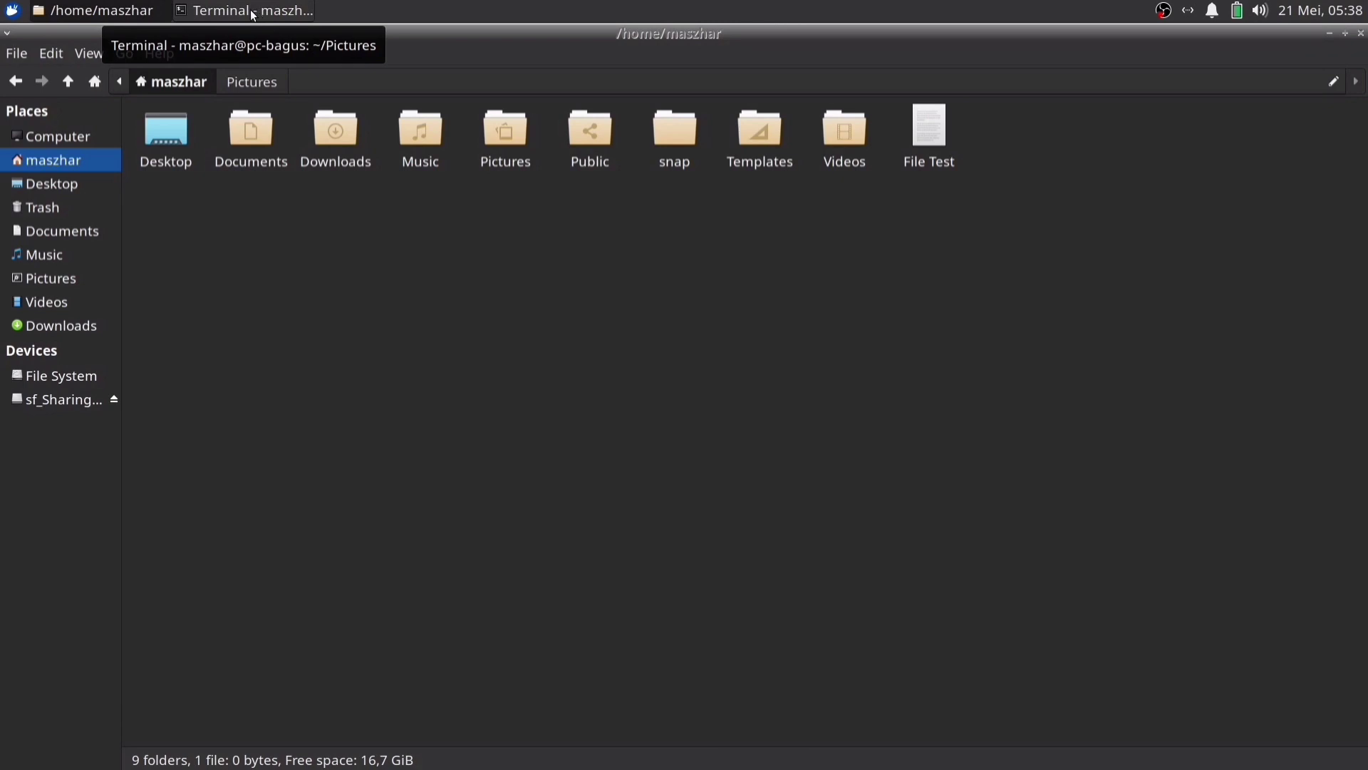
left_click(254, 19)
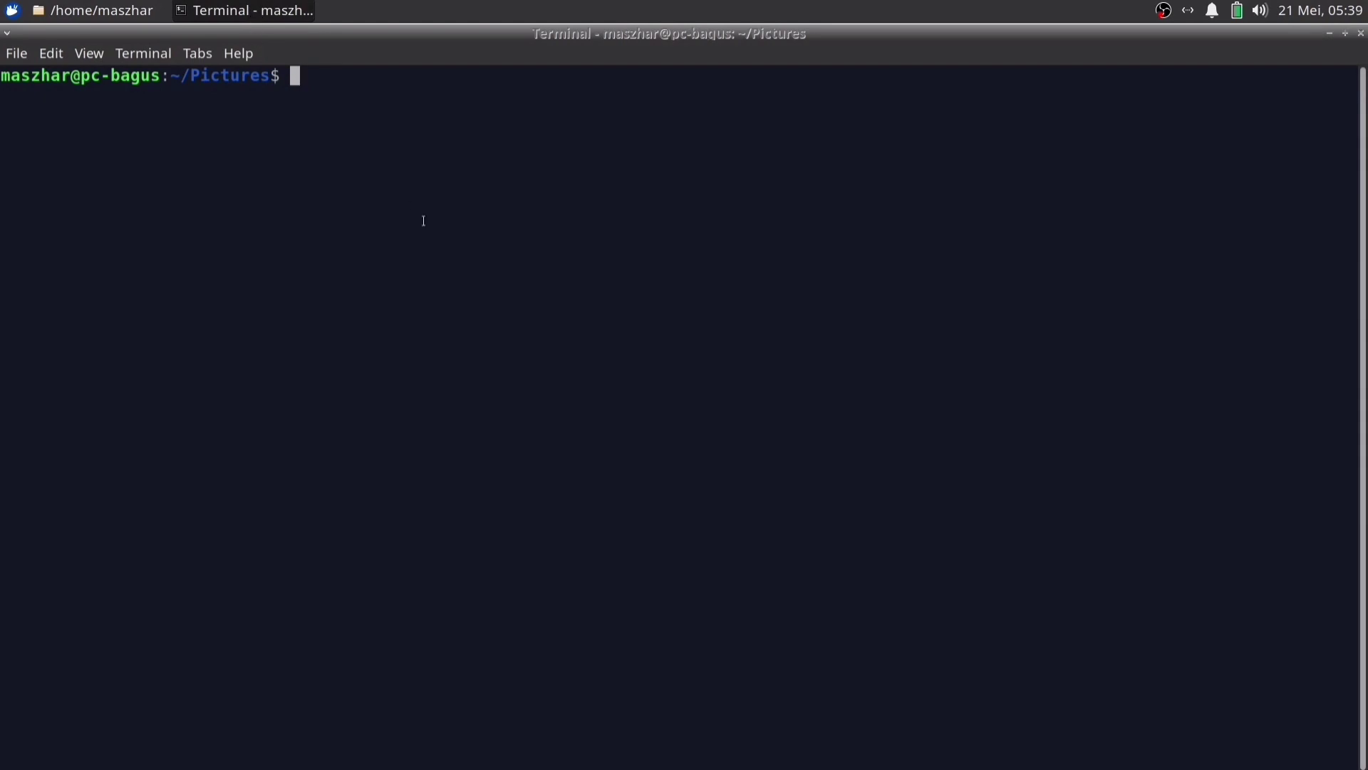
Draft cd ../Music/, rewrite it to the absolute home Music path without running it, and select the path
type("cd ..")
type("/Music/")
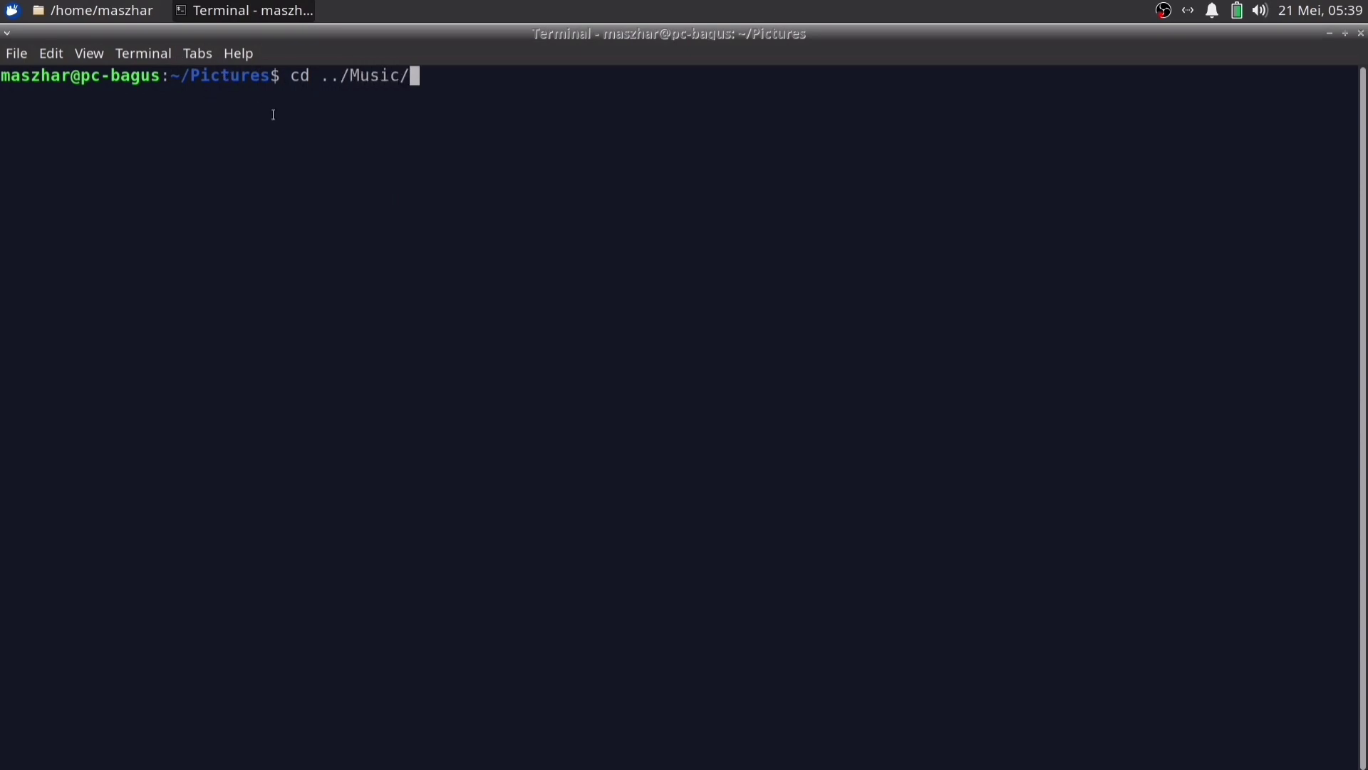
key("ctrl+Left")
key("BackSpace")
key("BackSpace")
key("BackSpace")
type("/home/maszhar/")
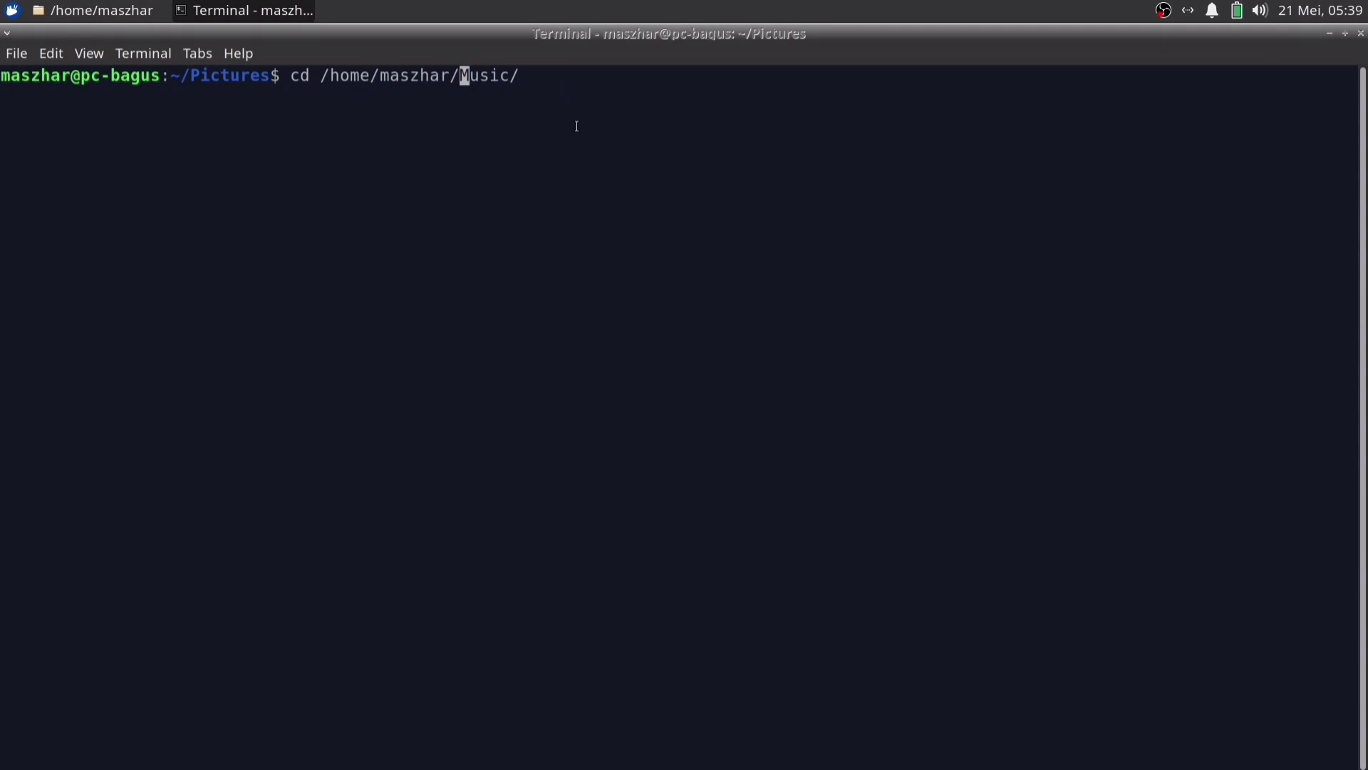
left_click_drag(524, 80, 354, 85)
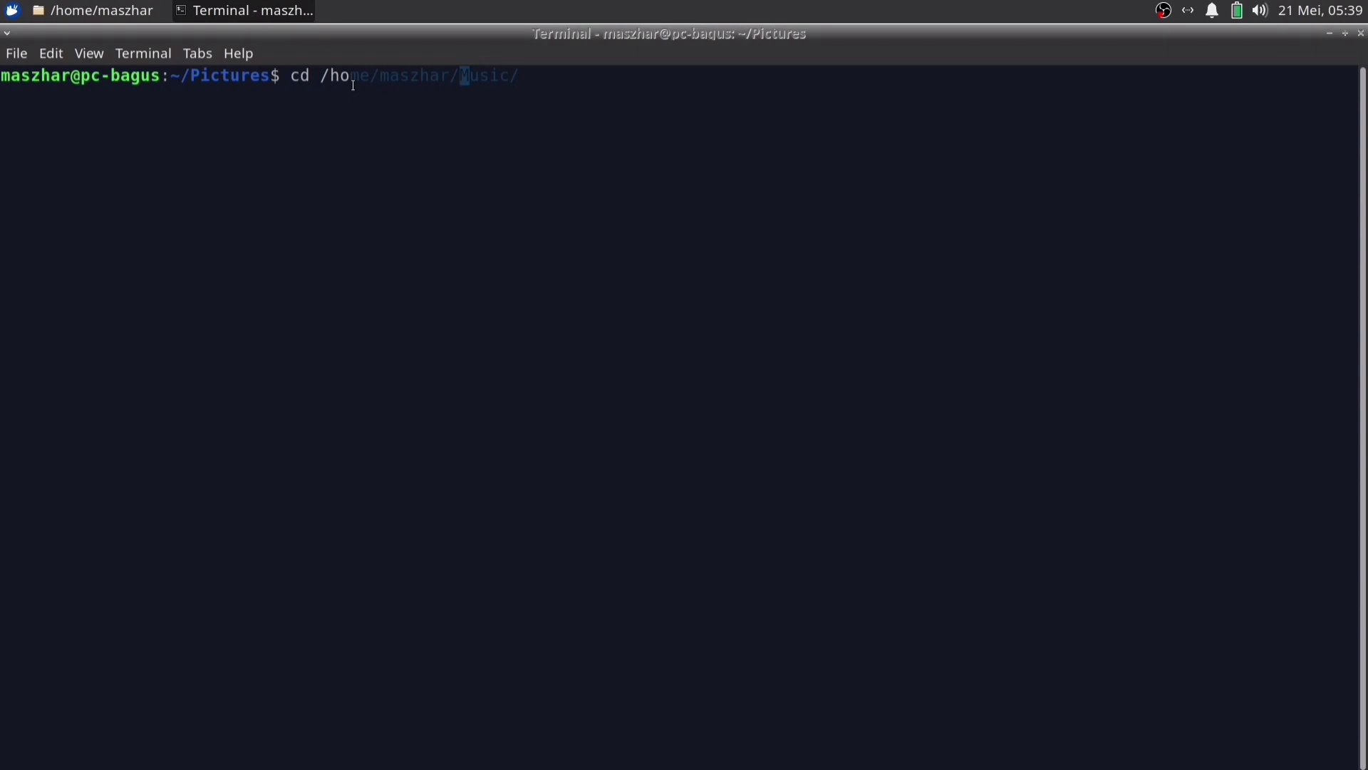
key("alt+Tab")
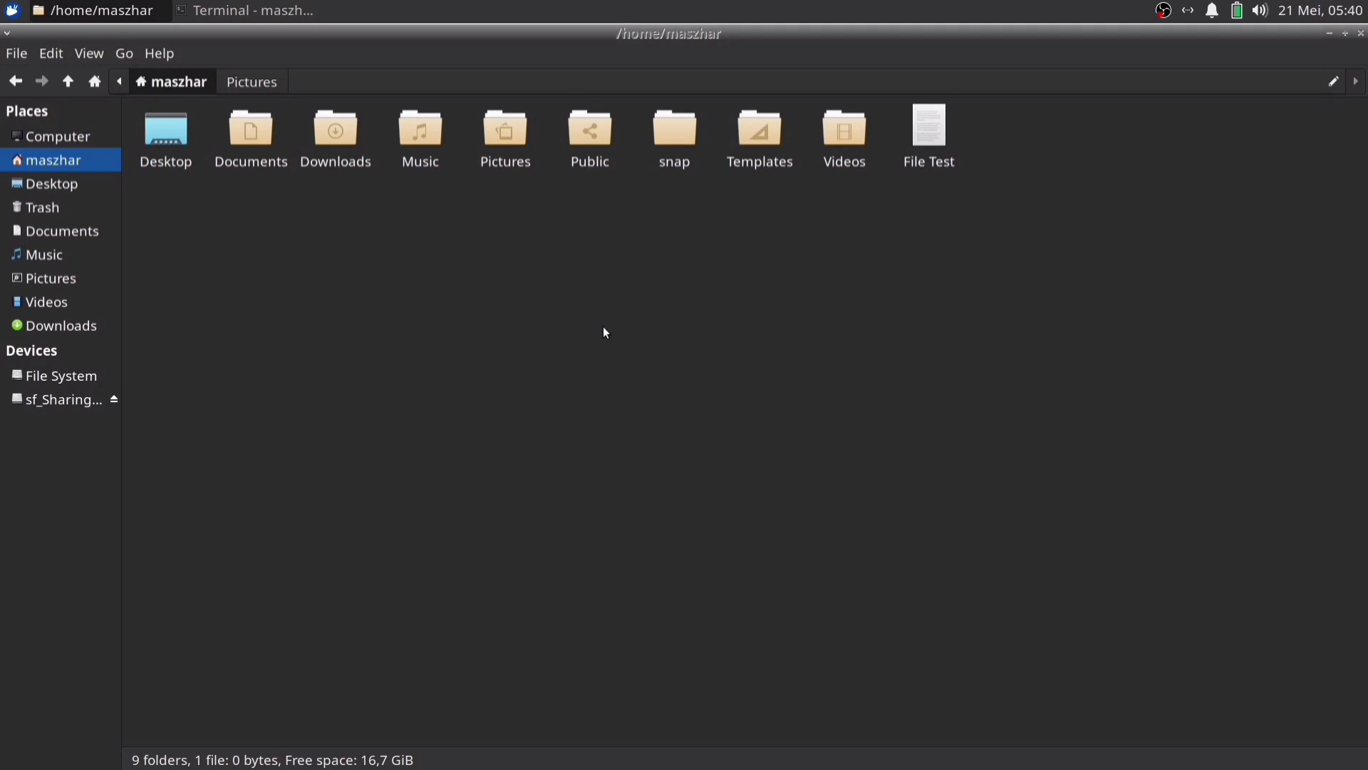
Create a new folder named 'Folder Baru' in the home folder via Thunar's right-click menu
right_click(470, 269)
mouse_move(555, 307)
left_click(554, 283)
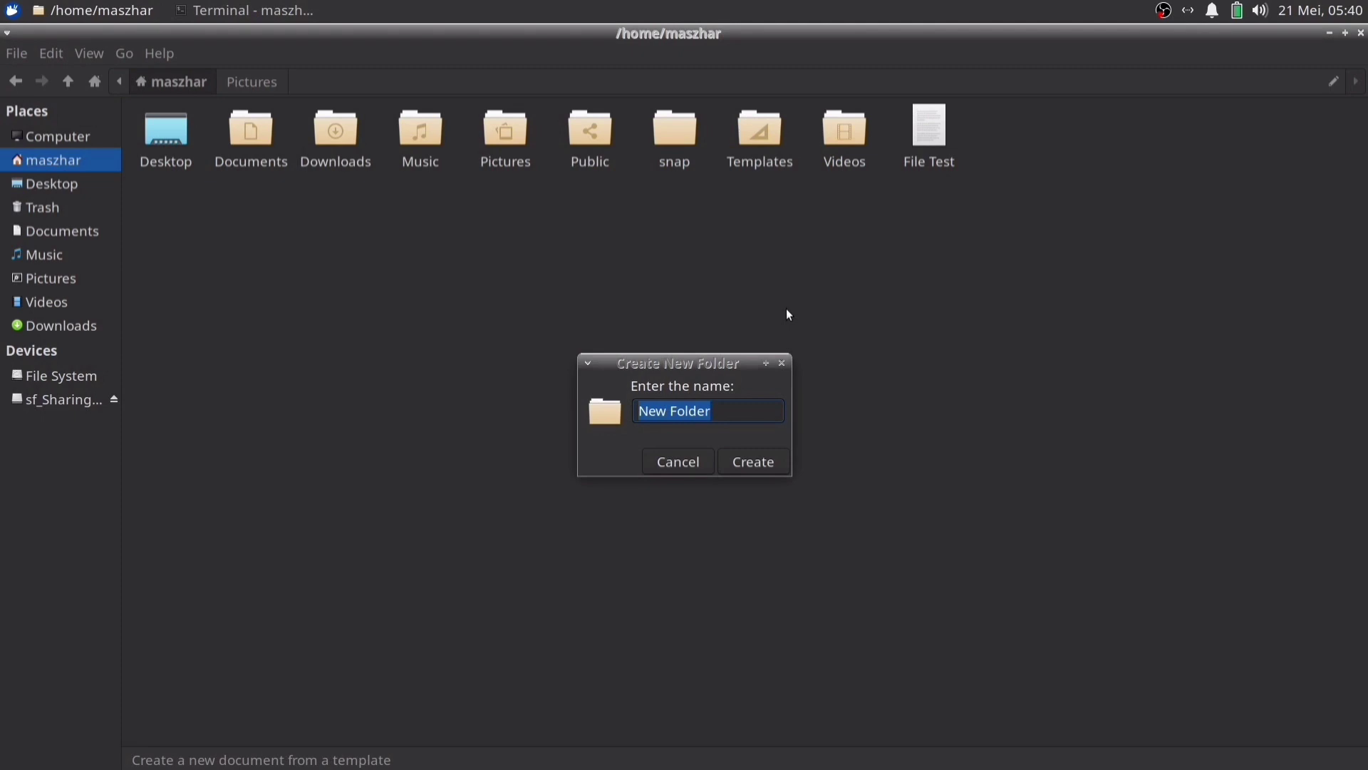
type("Folder B")
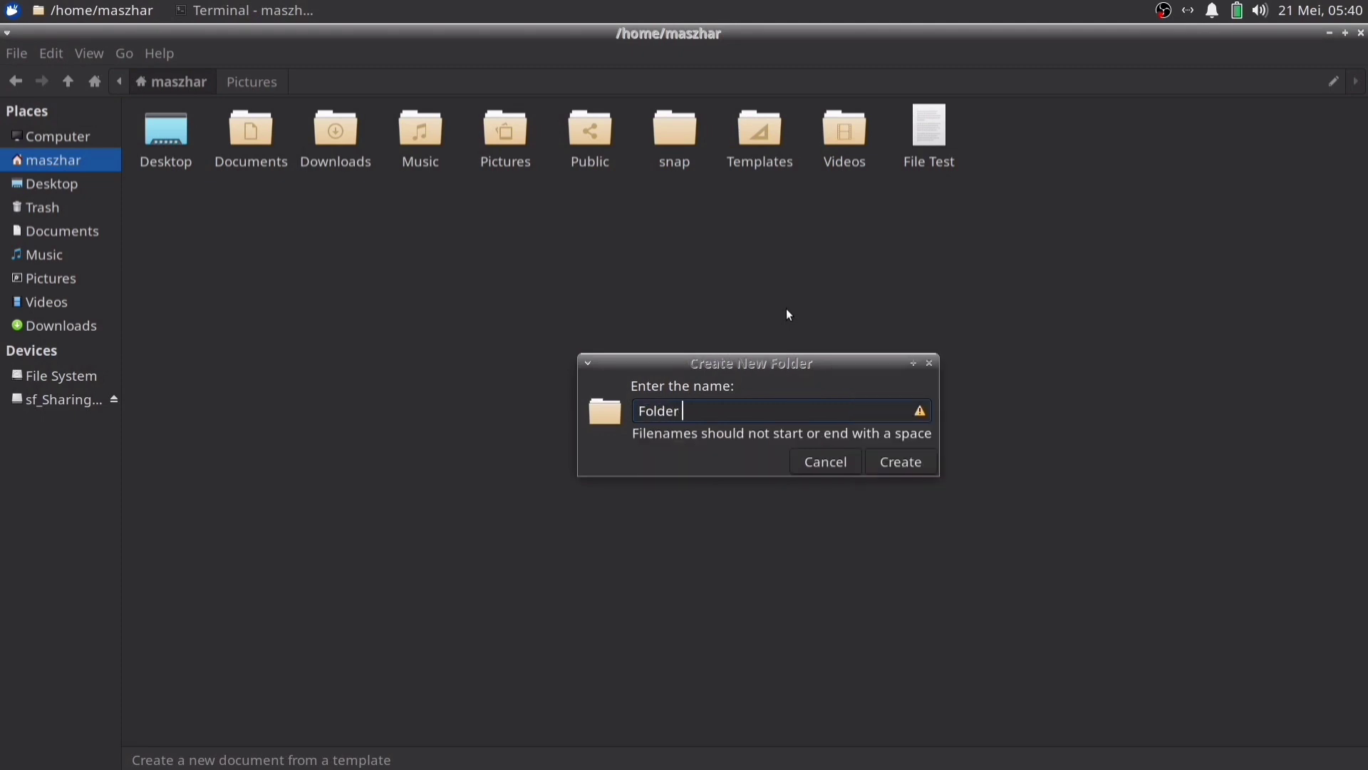
type("aru")
key("Return")
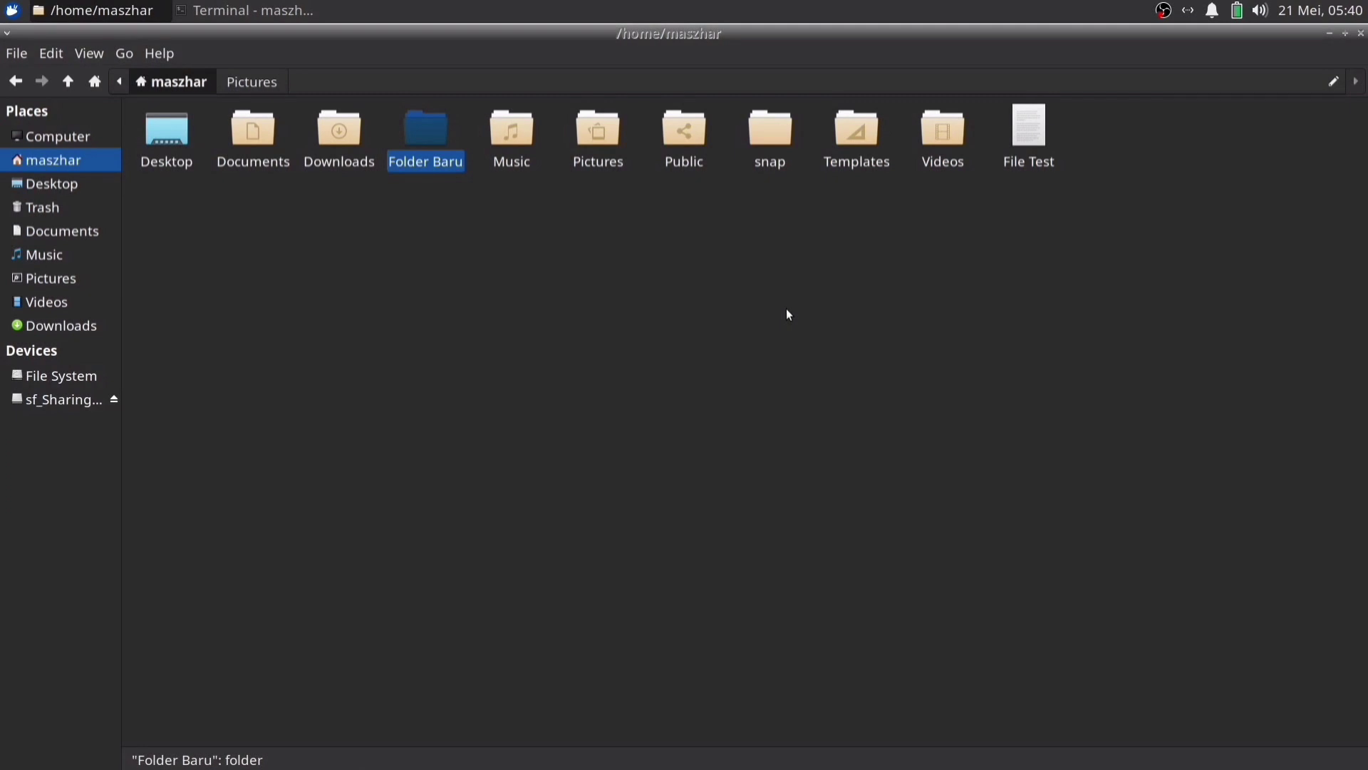
key("alt+Tab")
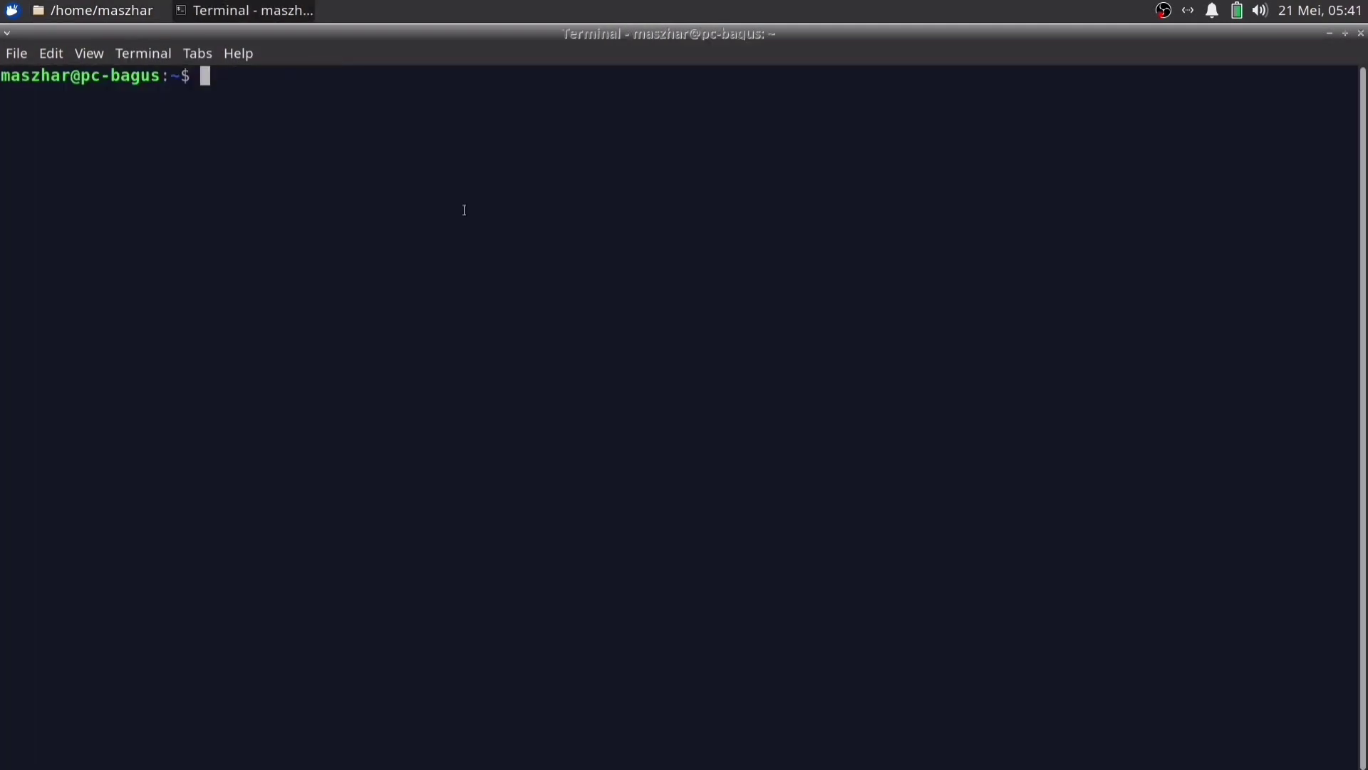
Run mkdir "Folder Baru 2" to create one folder with a spaced name
type("mkdir")
type("\"Folder Baru 2\"")
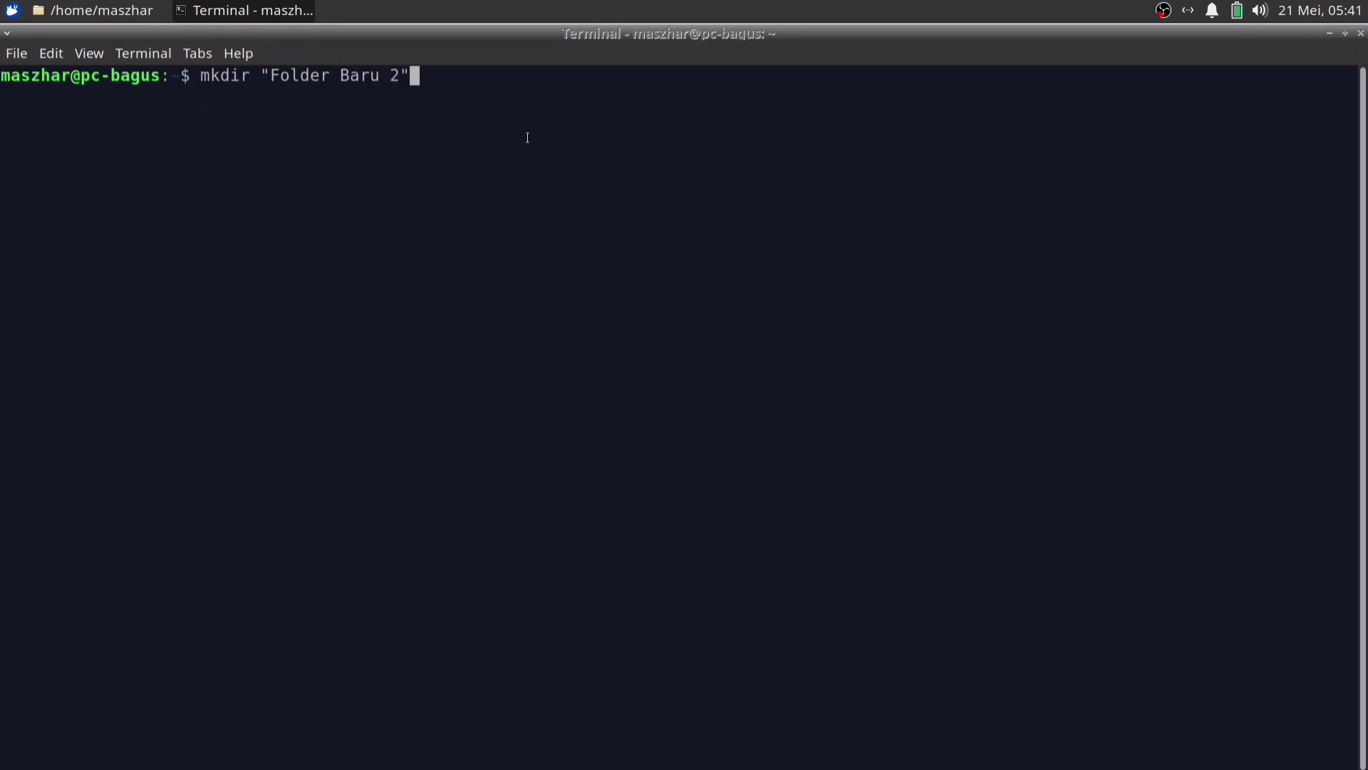
key("Left")
key("Left")
key("Left")
key("Left")
key("Left")
key("Left")
key("Left")
key("Left")
key("Left")
key("Left")
key("Left")
key("Left")
key("Left")
key("Left")
key("Left")
key("Right")
key("End")
key("Return")
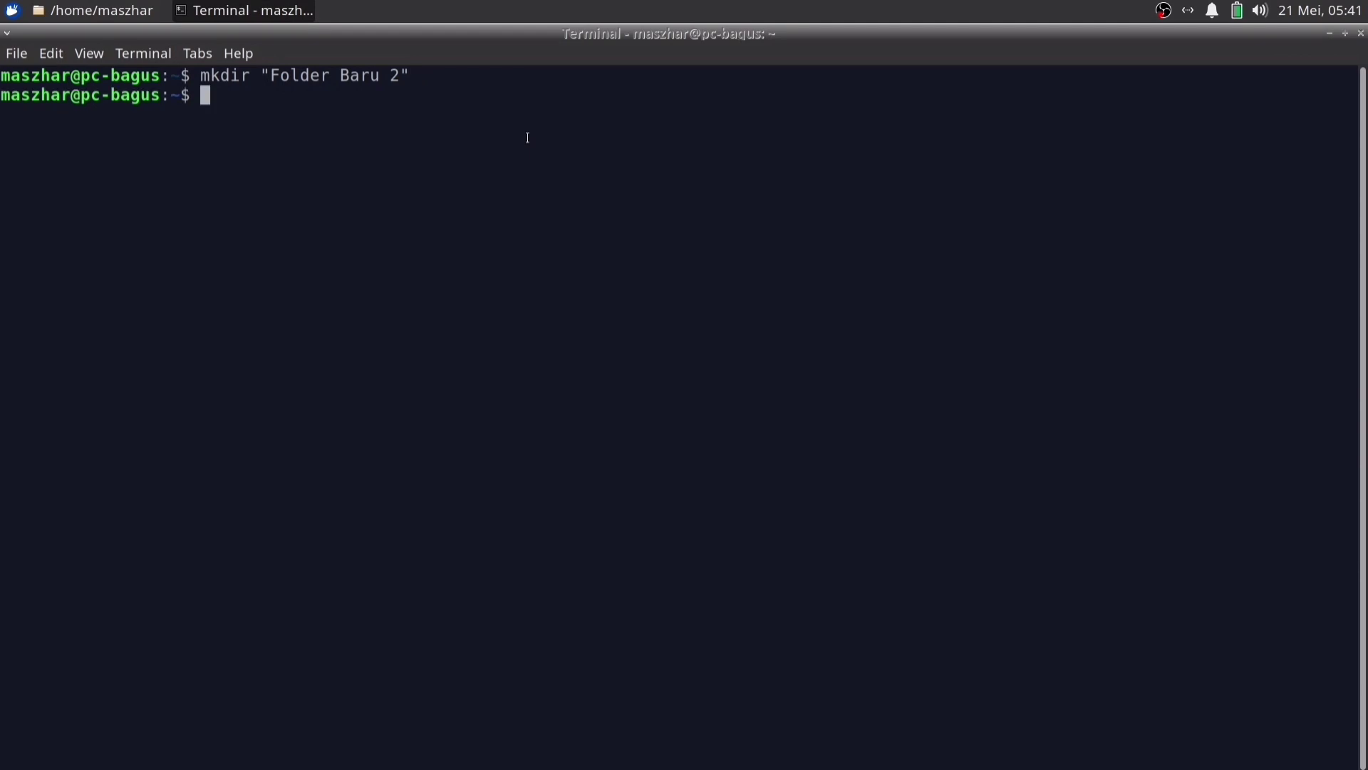
Run mkdir Folder Baru 2 unquoted, creating separate Folder, Baru and 2 folders, and view them in Thunar
type("mkdir Folder Baru 2")
key("Return")
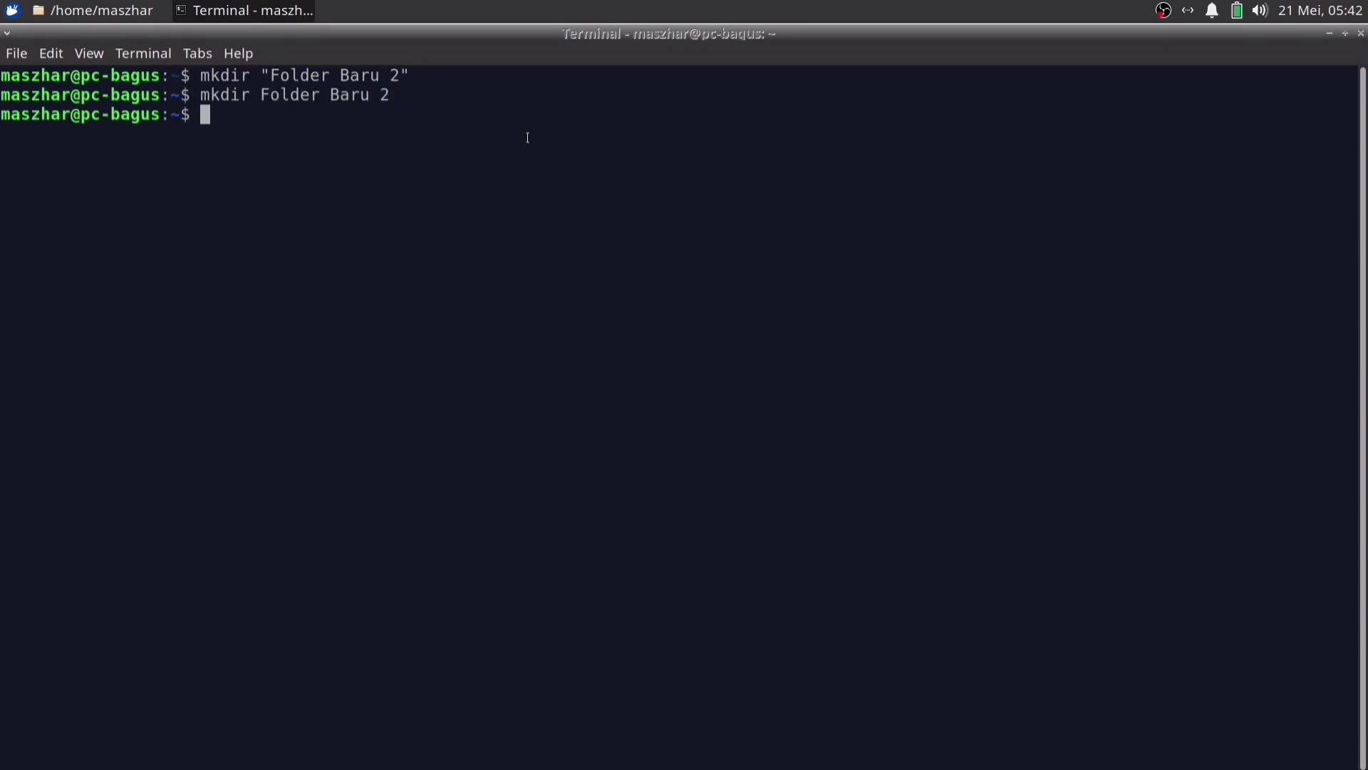
left_click(130, 13)
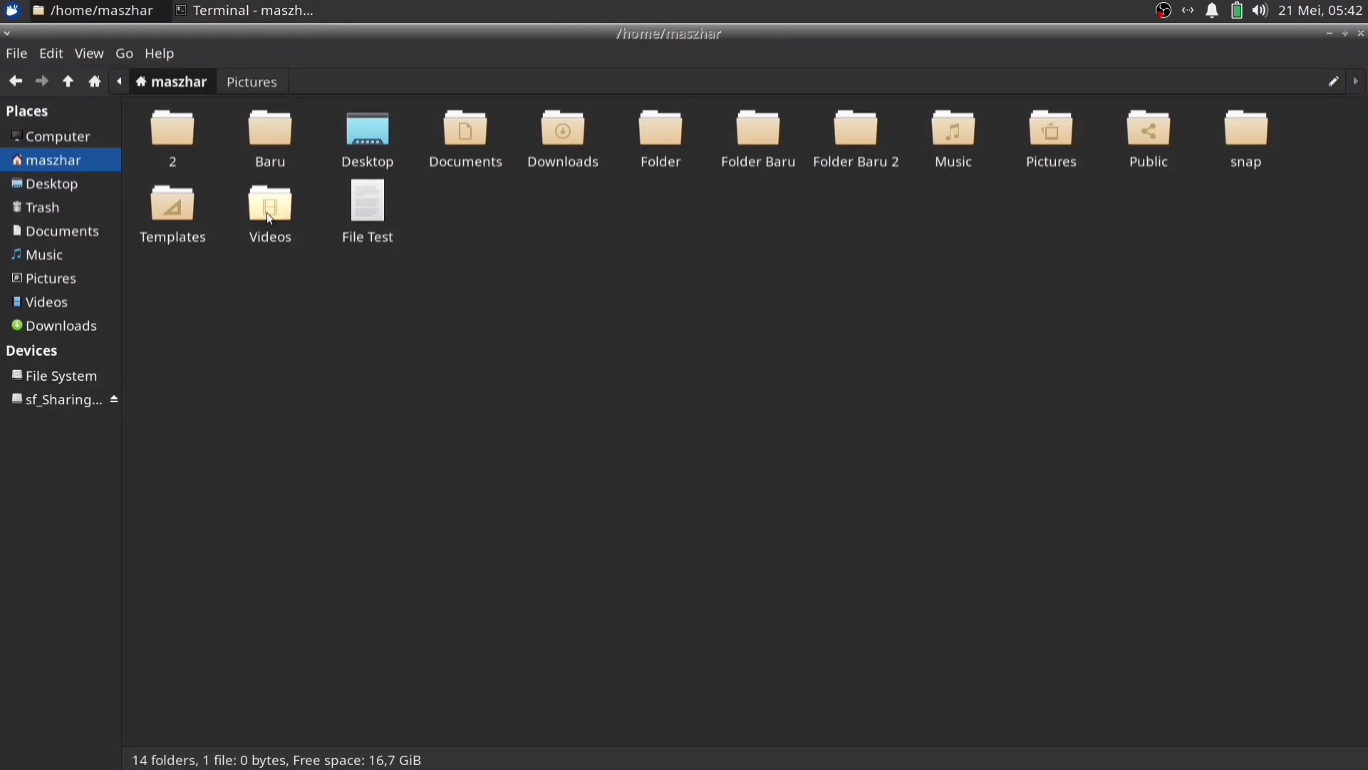
Highlight 'Folder Baru 2' in the terminal's first mkdir command for reference
left_click(239, 11)
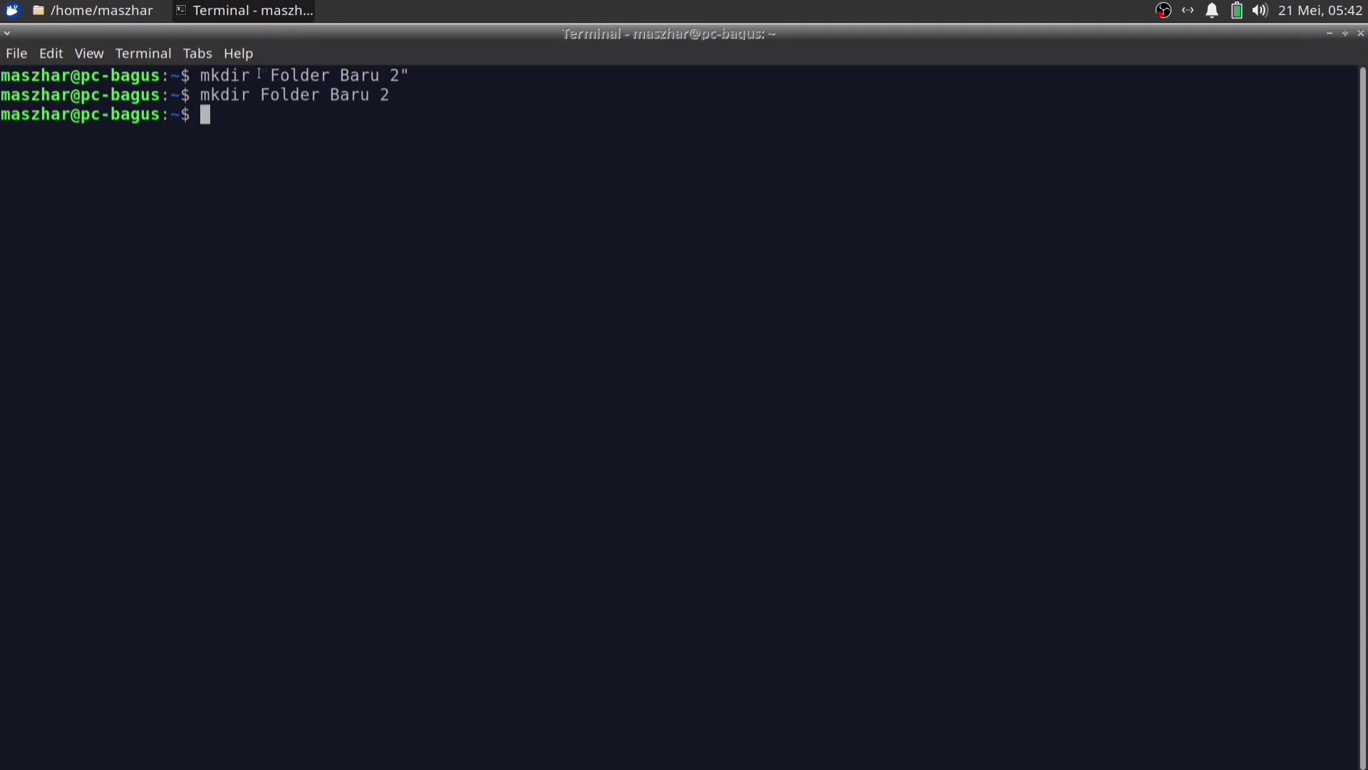
double_click(324, 74)
left_click_drag(328, 74, 399, 75)
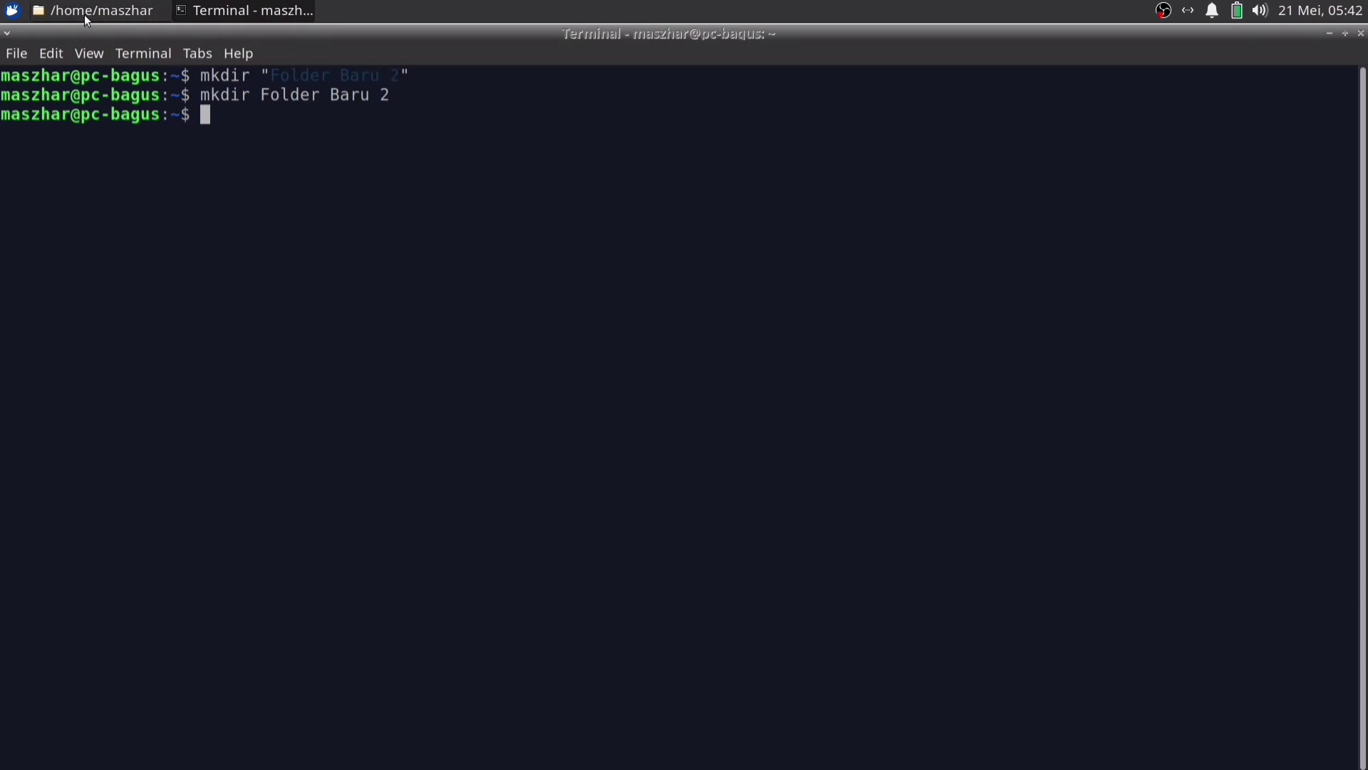
Permanently delete the stray folders 2, Baru and Folder from the home folder
left_click(87, 10)
left_click(274, 135)
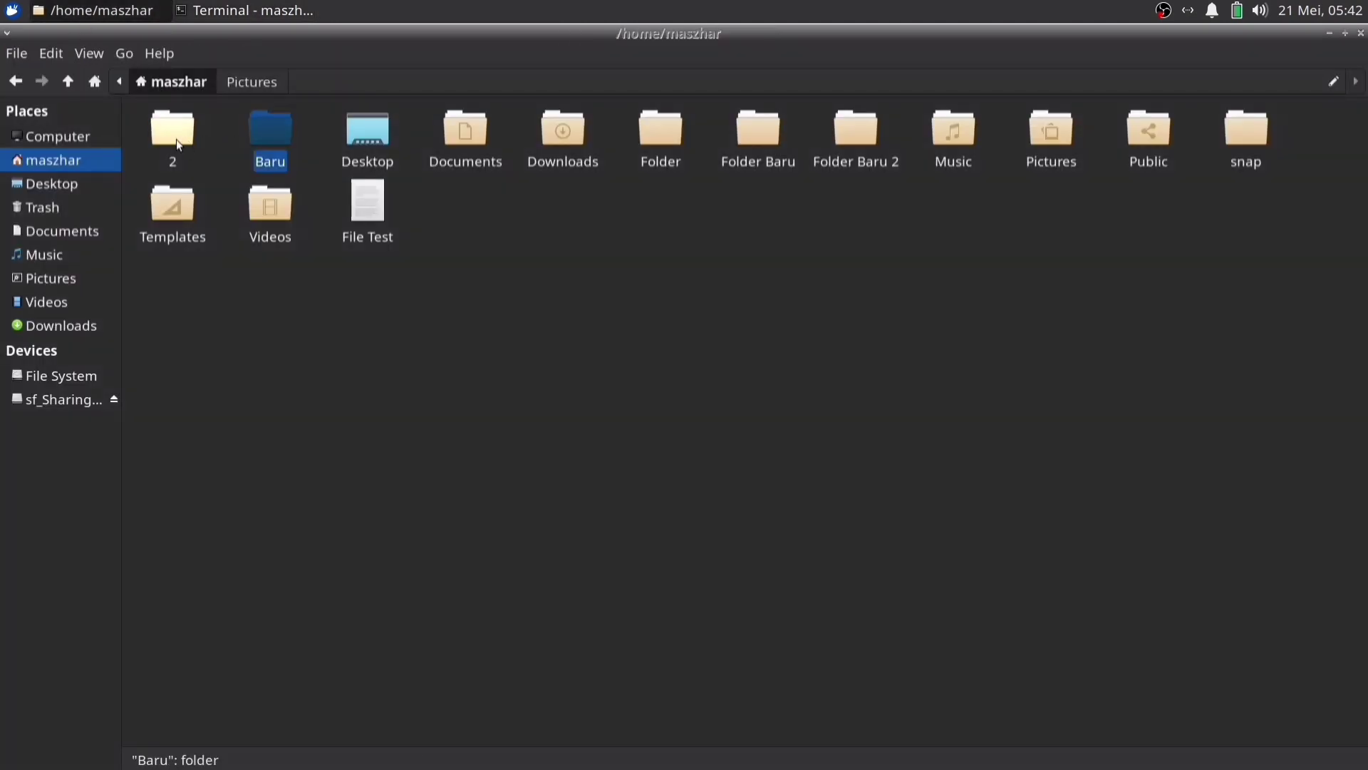
left_click(177, 141, "ctrl")
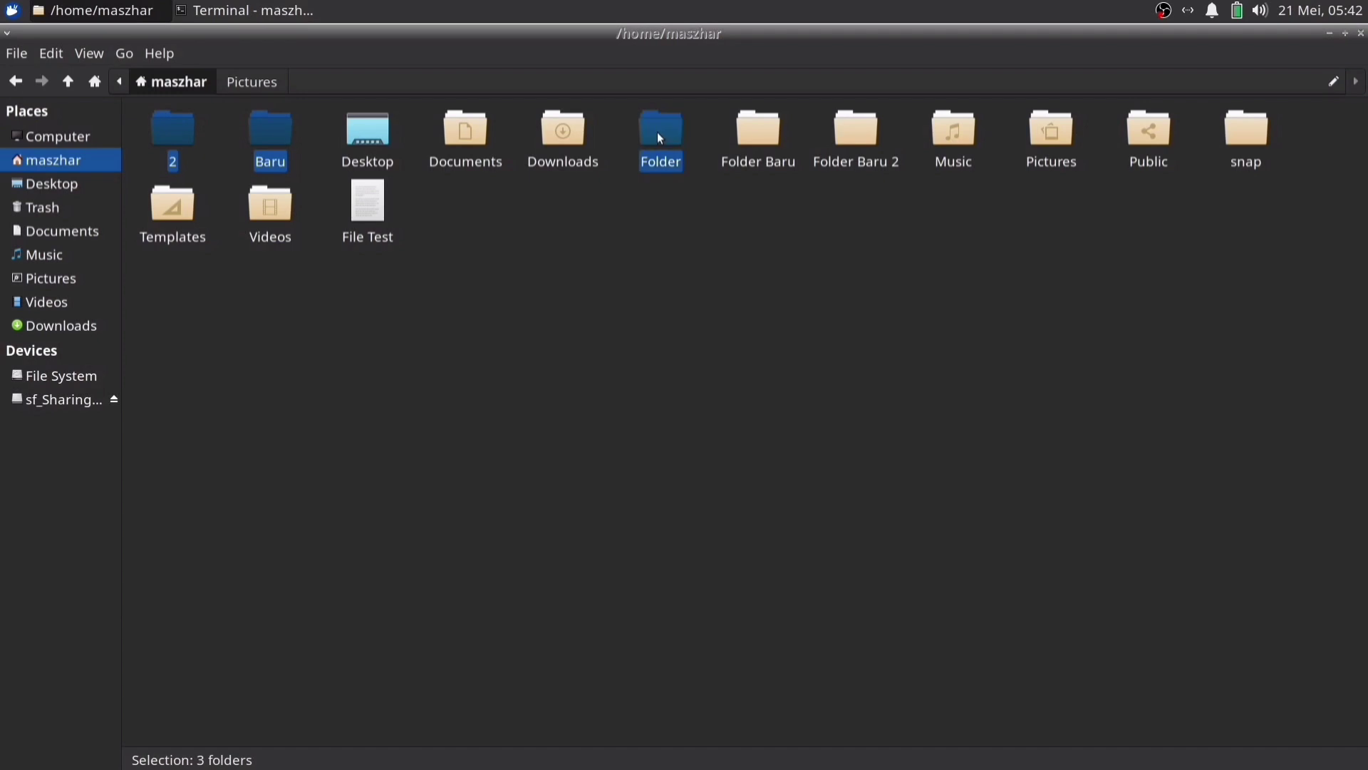
key("shift+Delete")
key("Return")
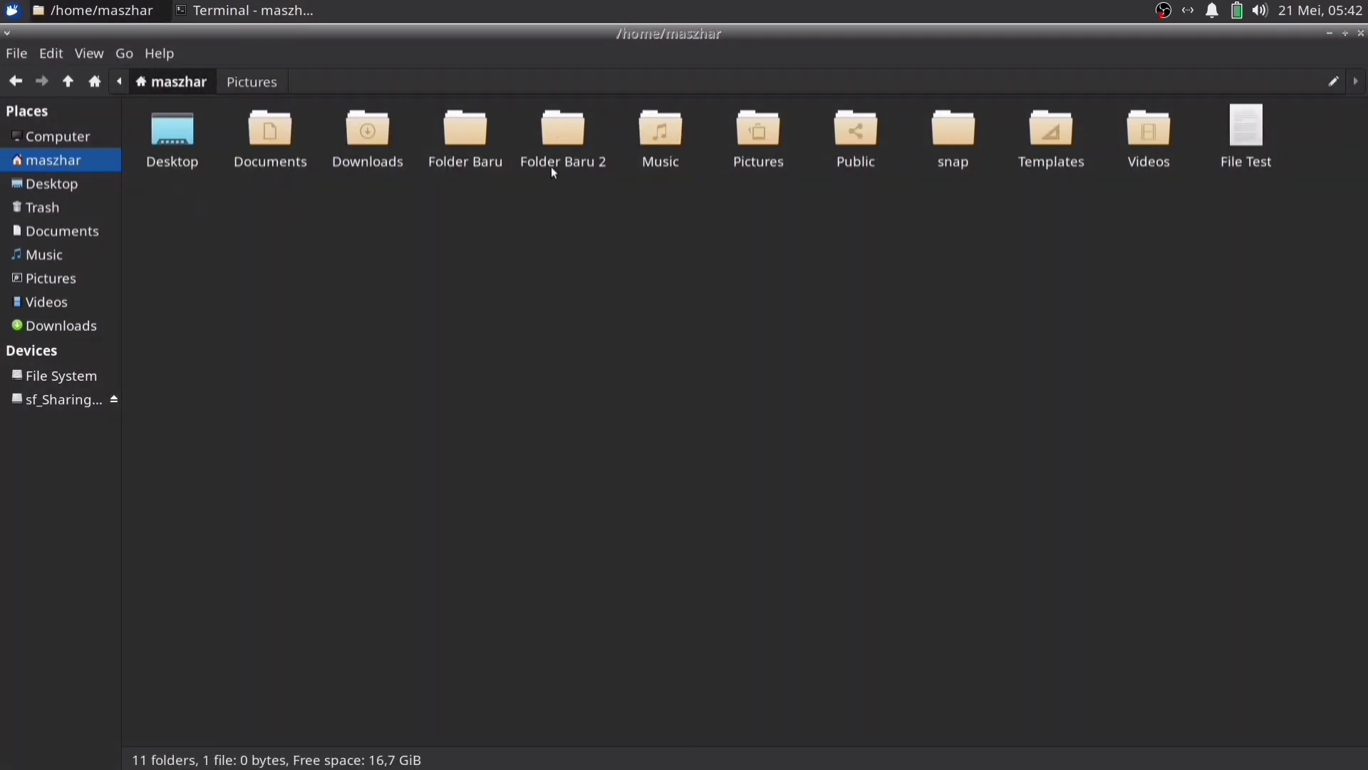
Select Folder Baru and Folder Baru 2 in Thunar, then clear the selection
left_click(465, 128)
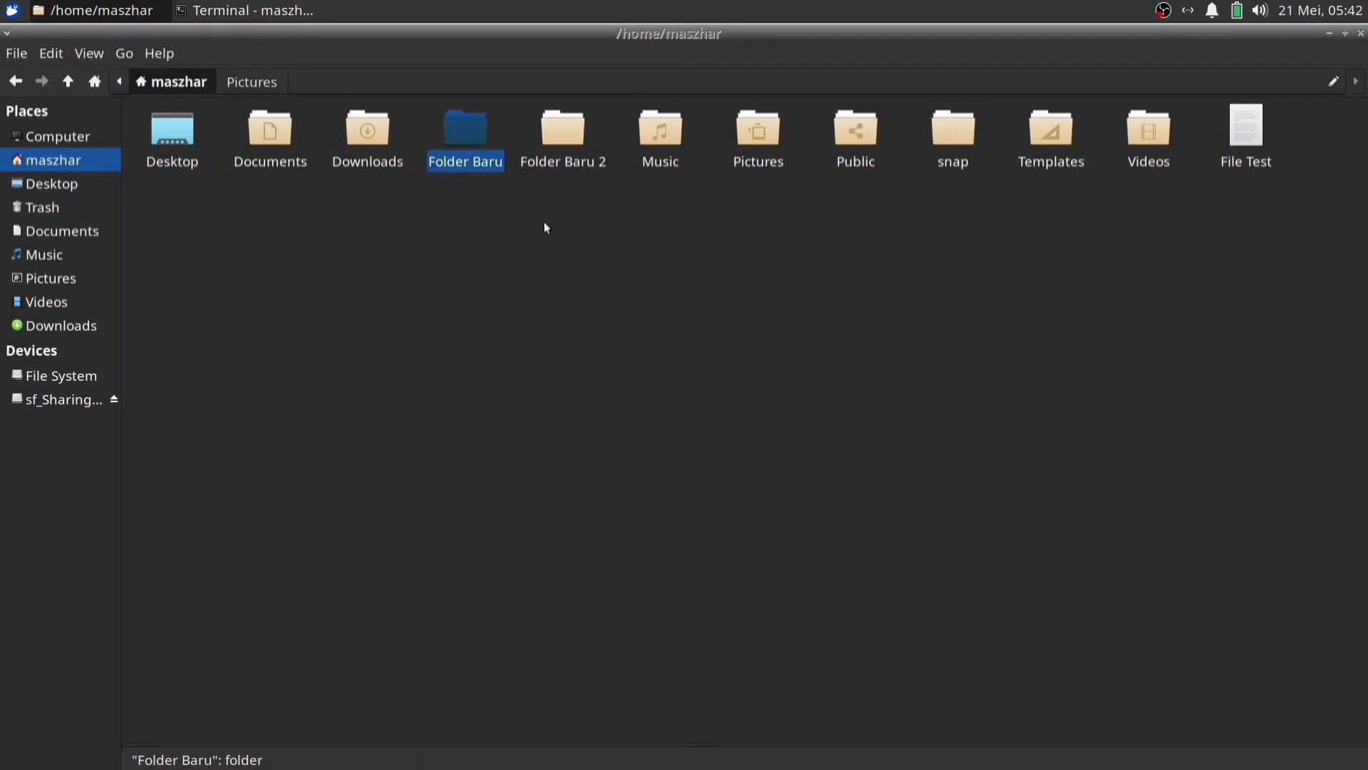
left_click(572, 146)
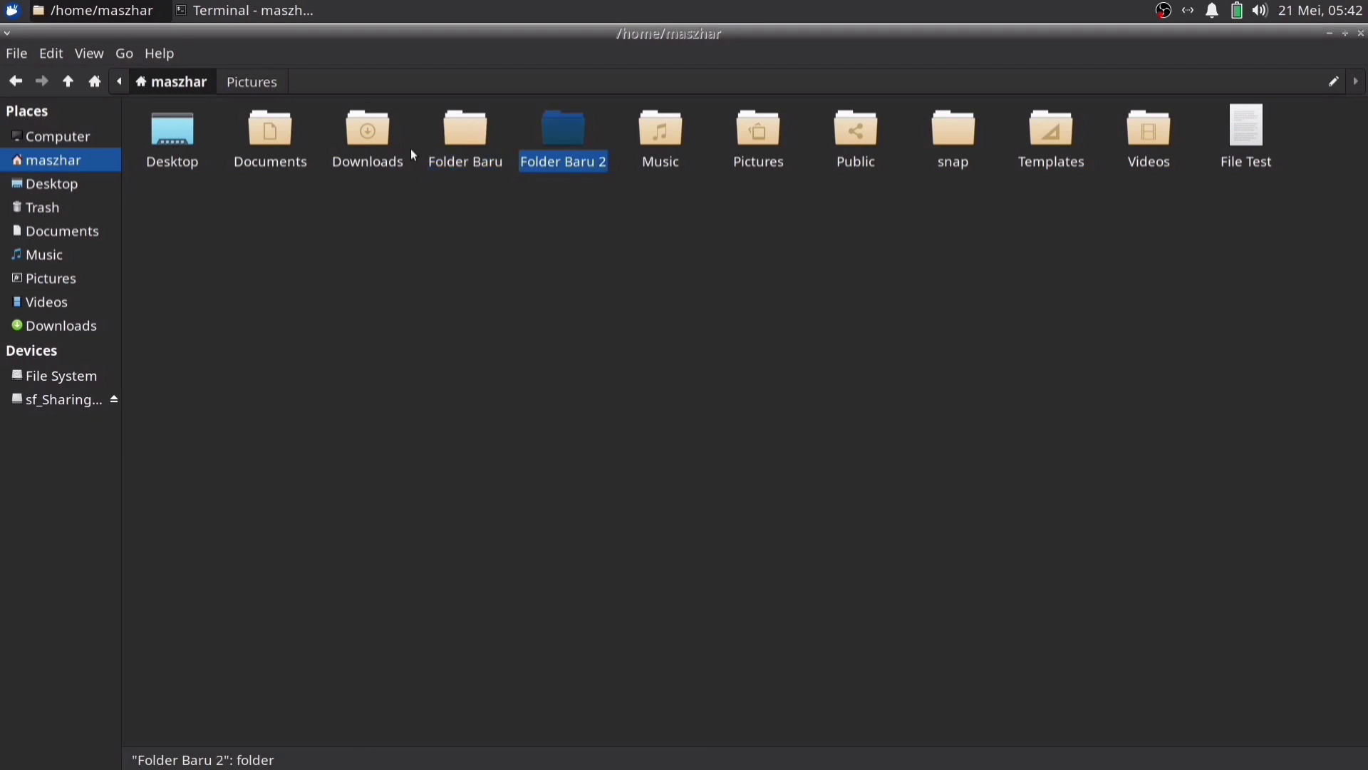
left_click(593, 266)
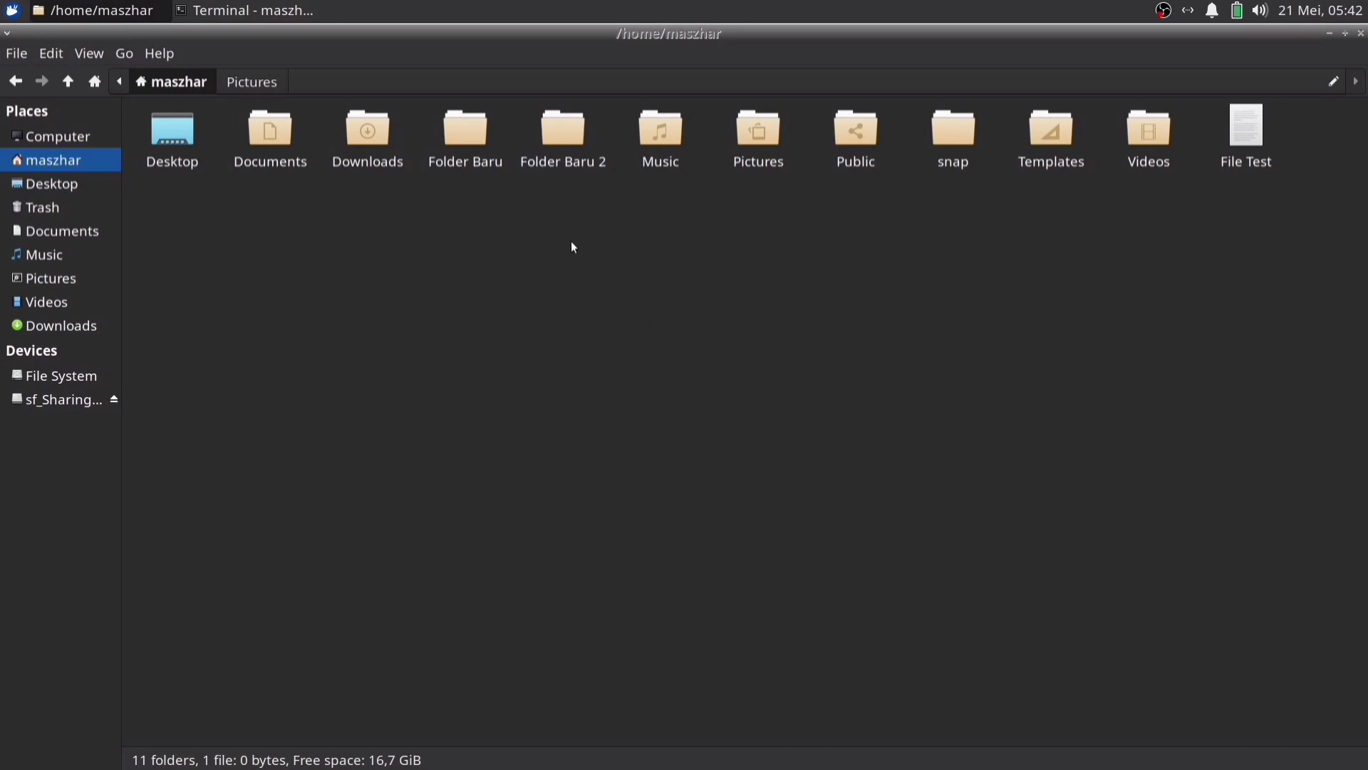
right_click(467, 135)
left_click(422, 235)
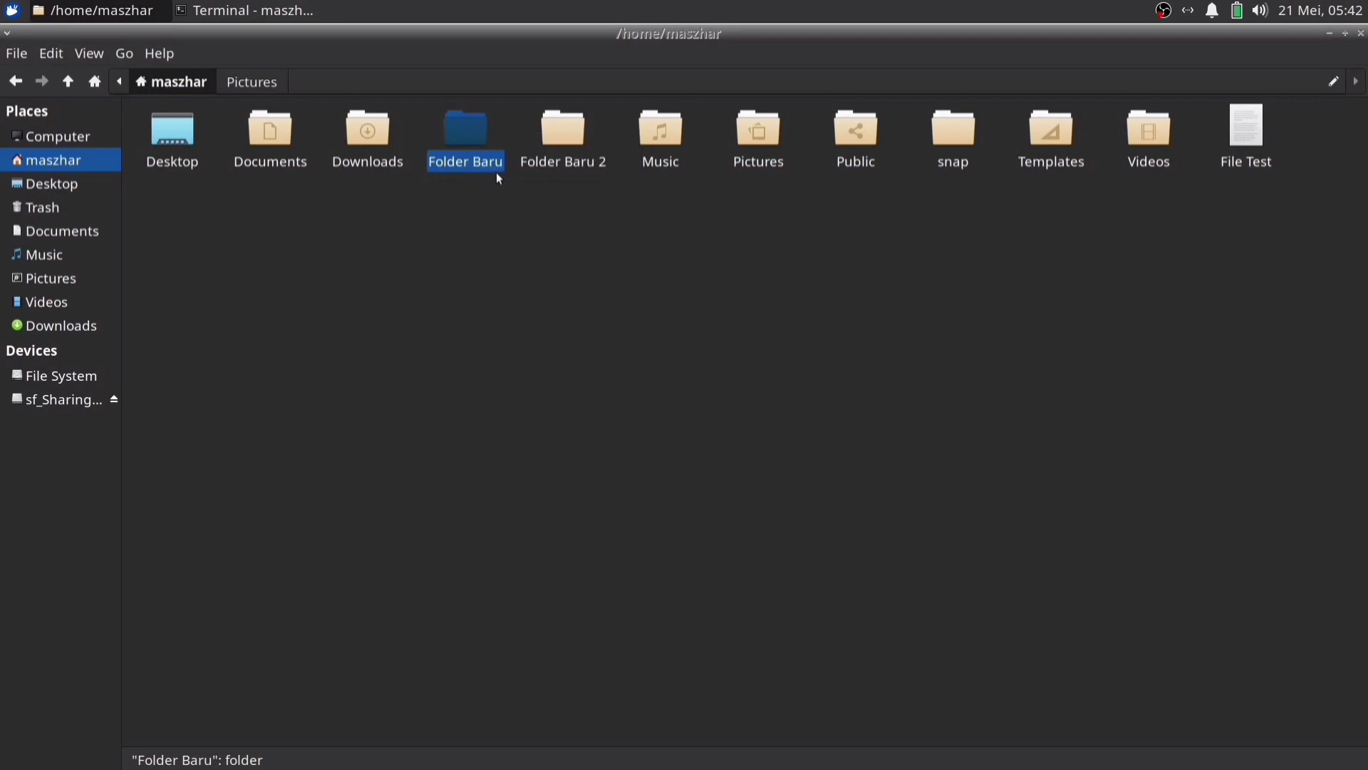
Rename the Folder Baru folder to 'Pokok' from its context menu
right_click(467, 136)
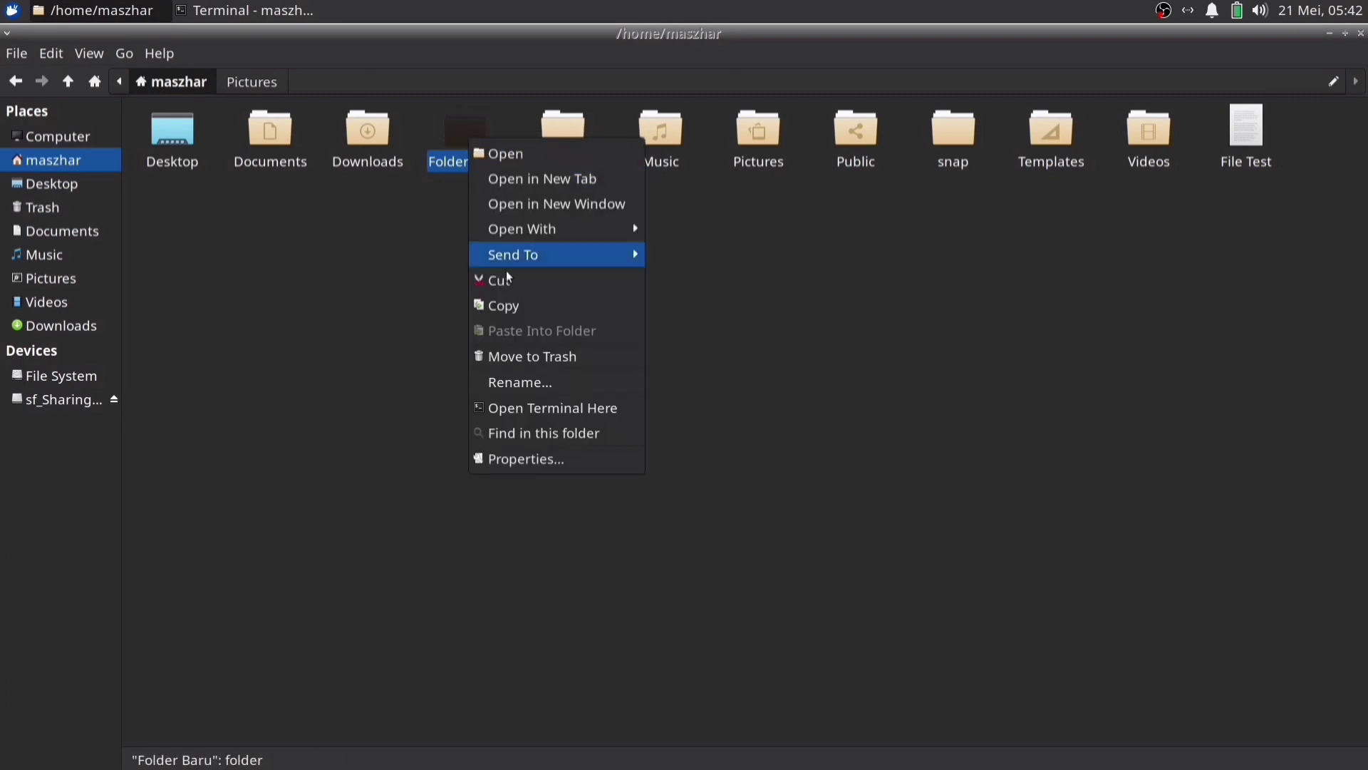
left_click(540, 385)
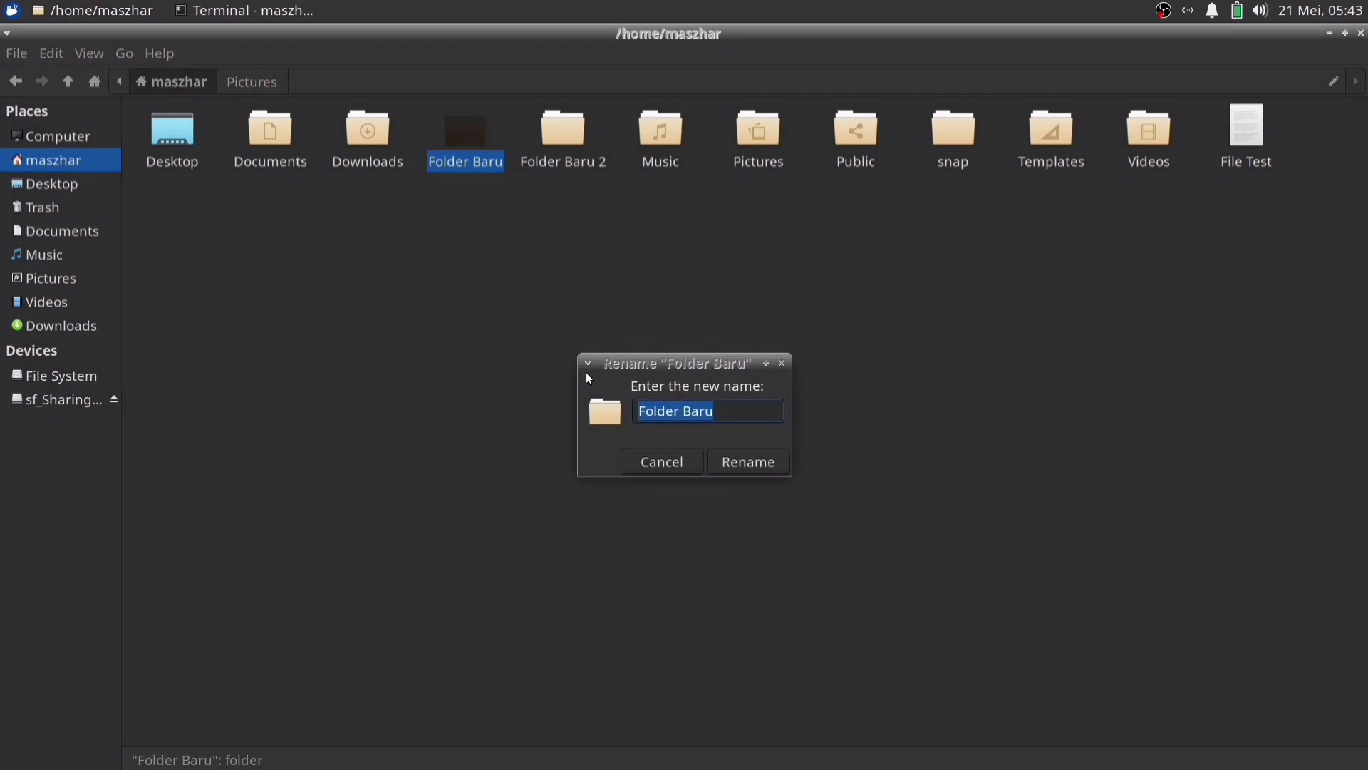
type("Po")
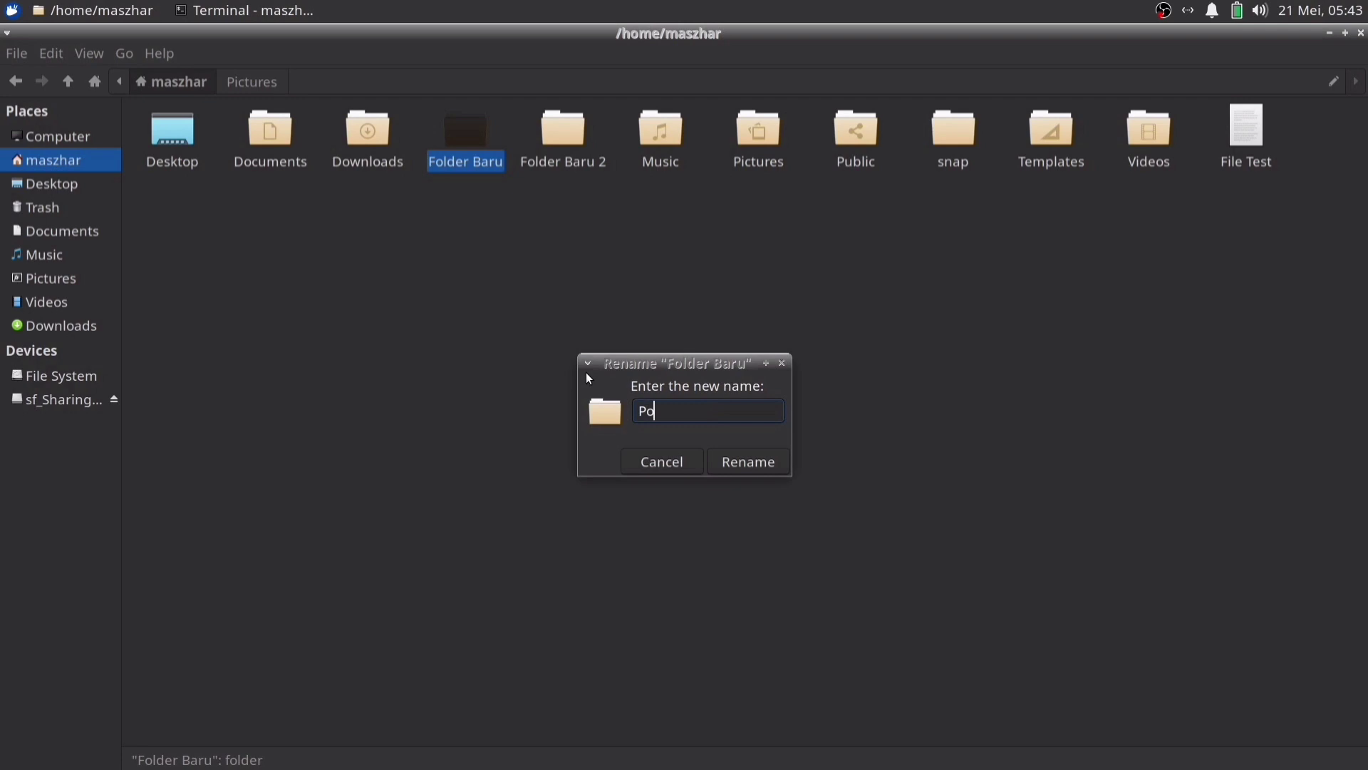
key("BackSpace")
key("BackSpace")
type("Pokok")
key("Return")
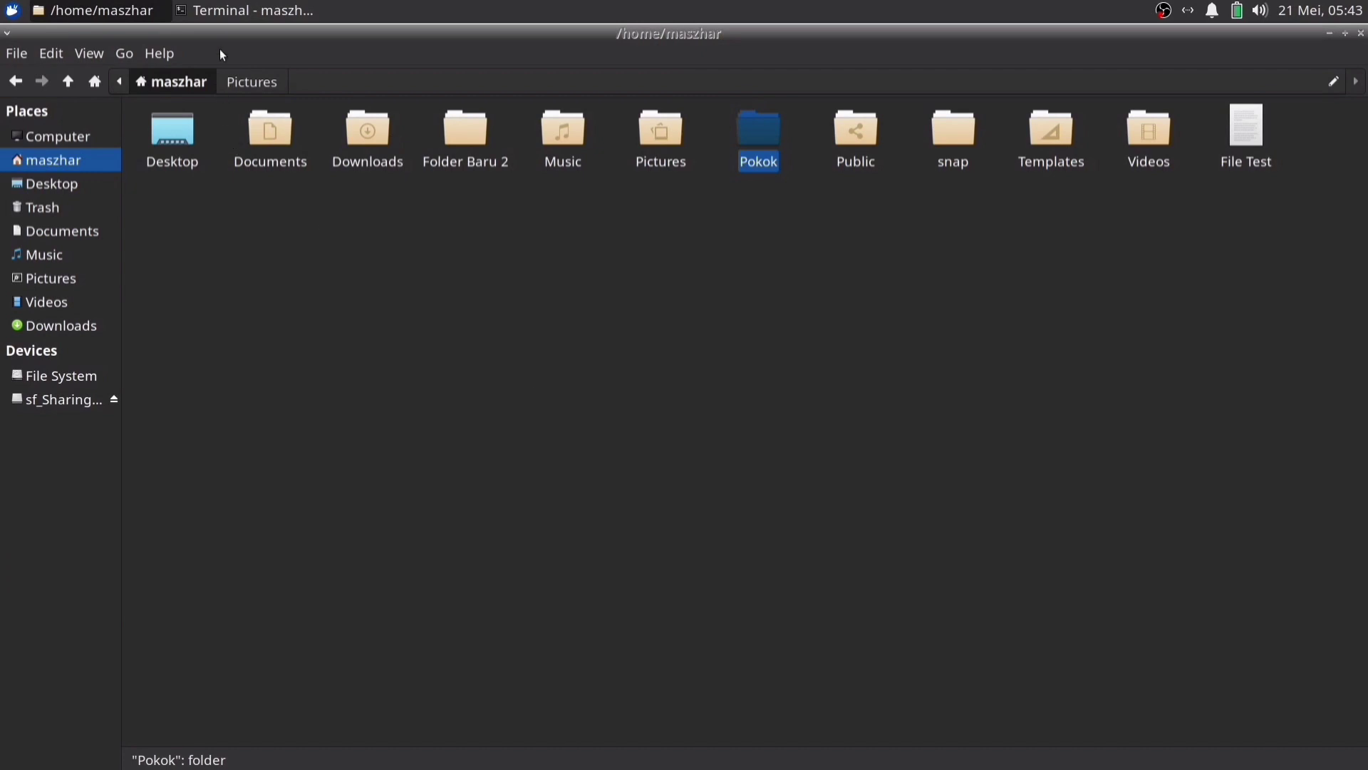
left_click(221, 19)
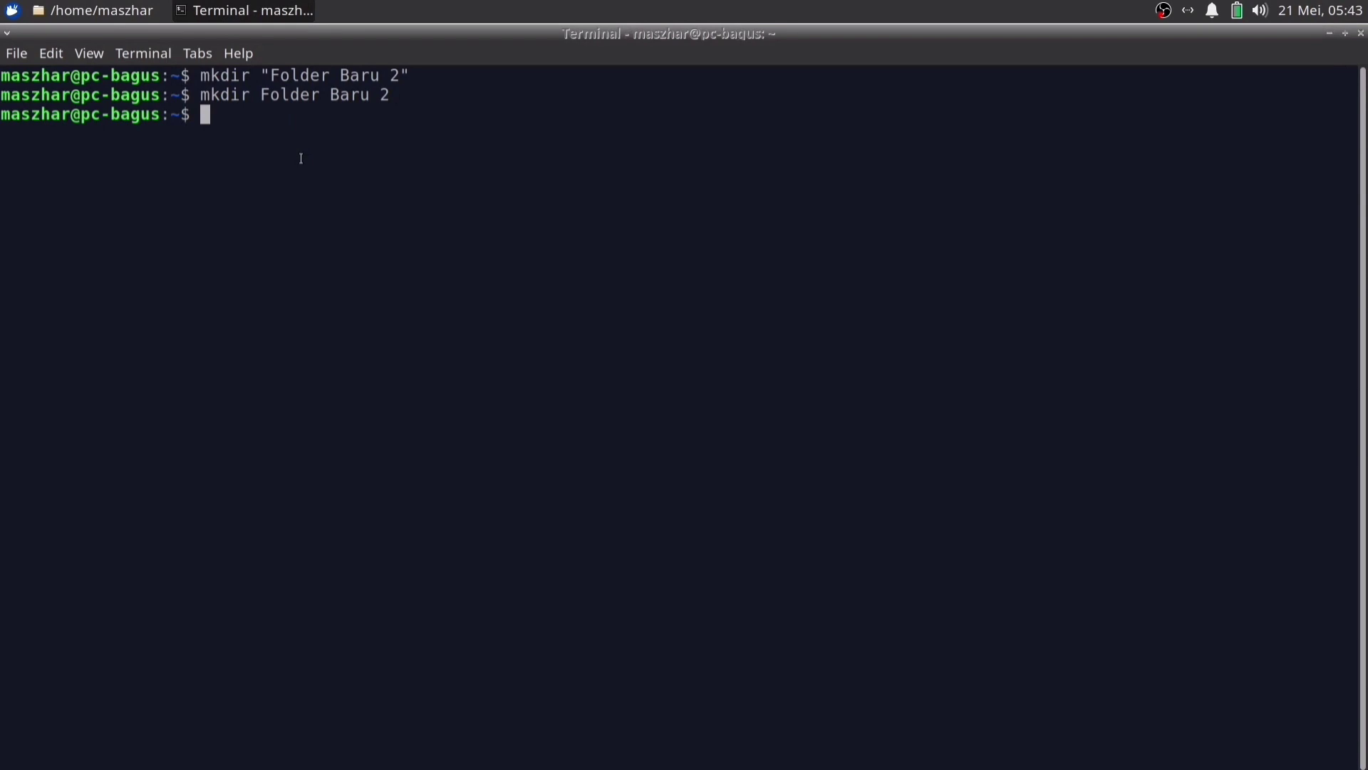
Clear the terminal and run mv "Folder Baru 2" Pokok2 using Tab completion
key("ctrl+l")
type("mv")
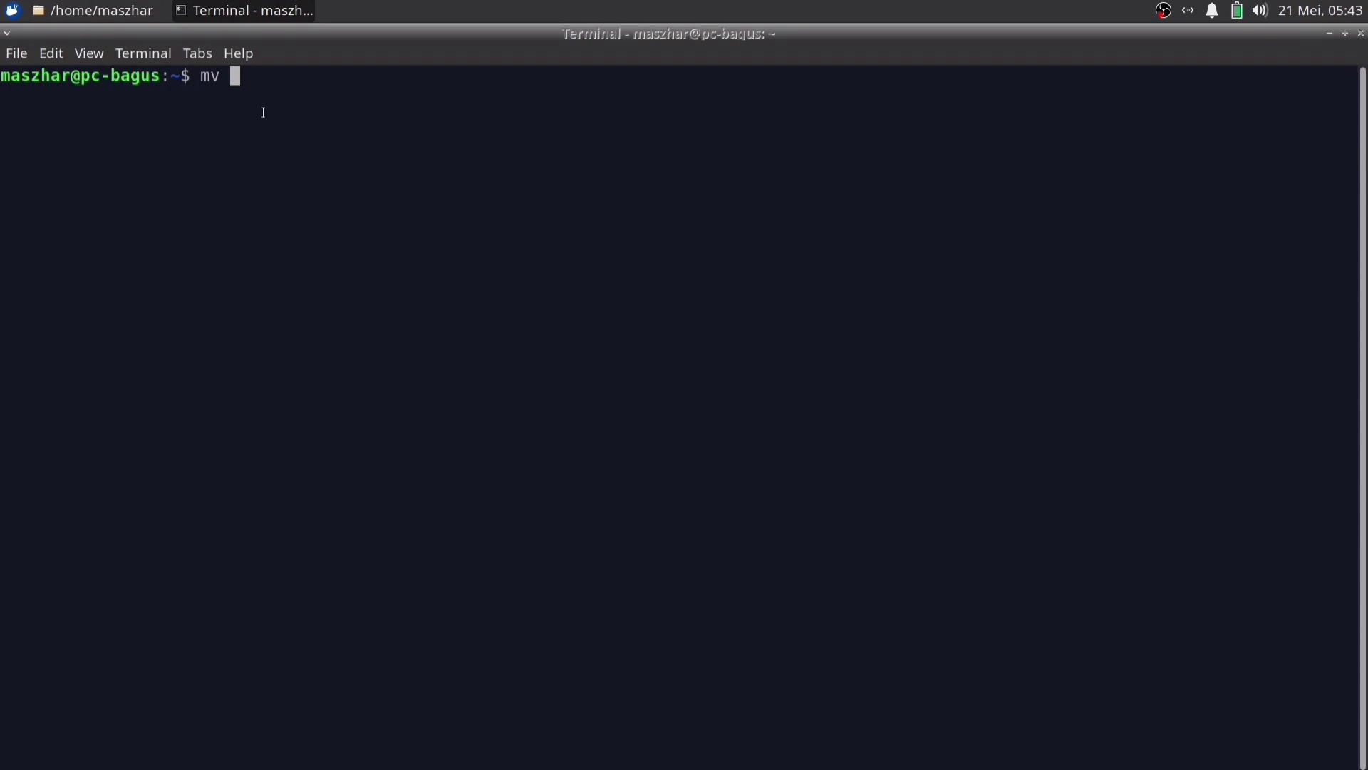
type(" \"Fol")
key("Tab")
key("BackSpace")
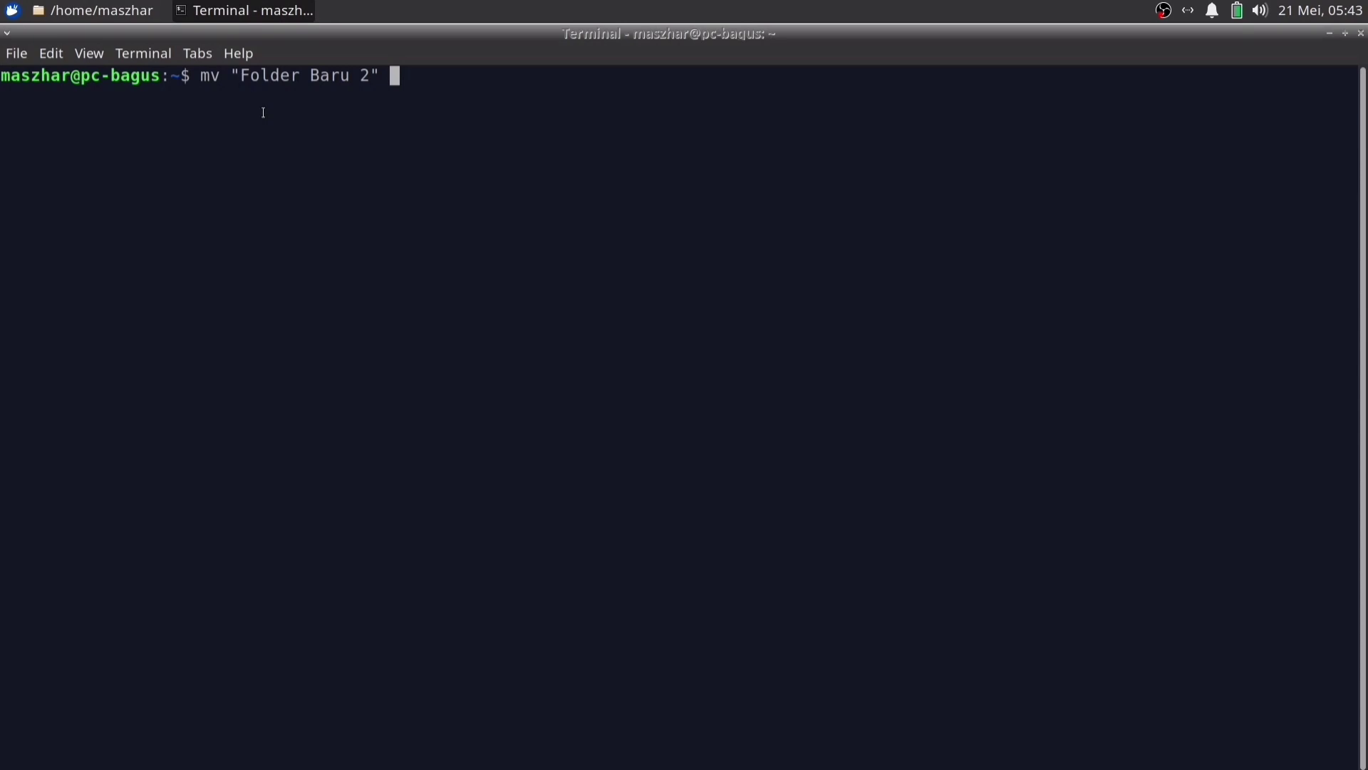
type("\"\"")
key("BackSpace")
key("BackSpace")
type("Pokok2")
key("Return")
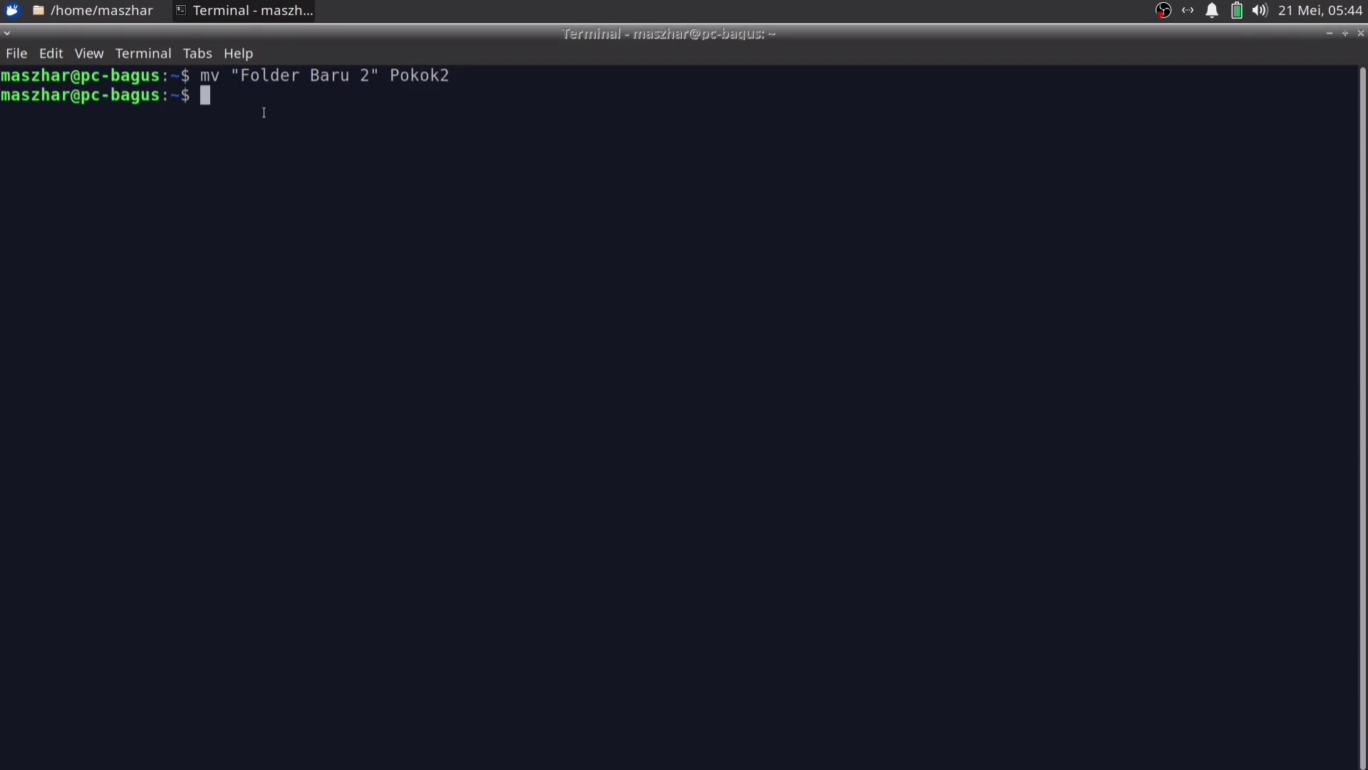
List the home folder with ls and check Pokok2 in the file manager
type("ls")
key("Return")
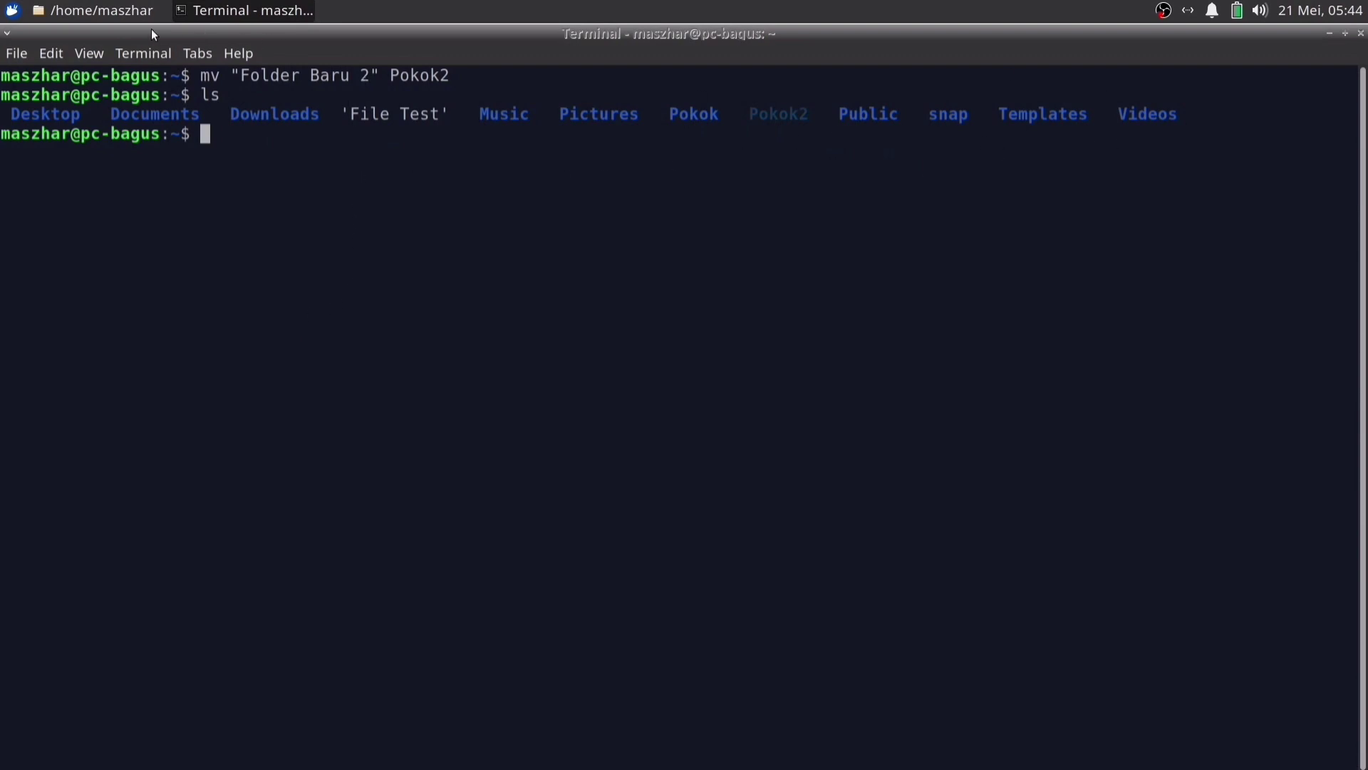
left_click(133, 13)
left_click(837, 374)
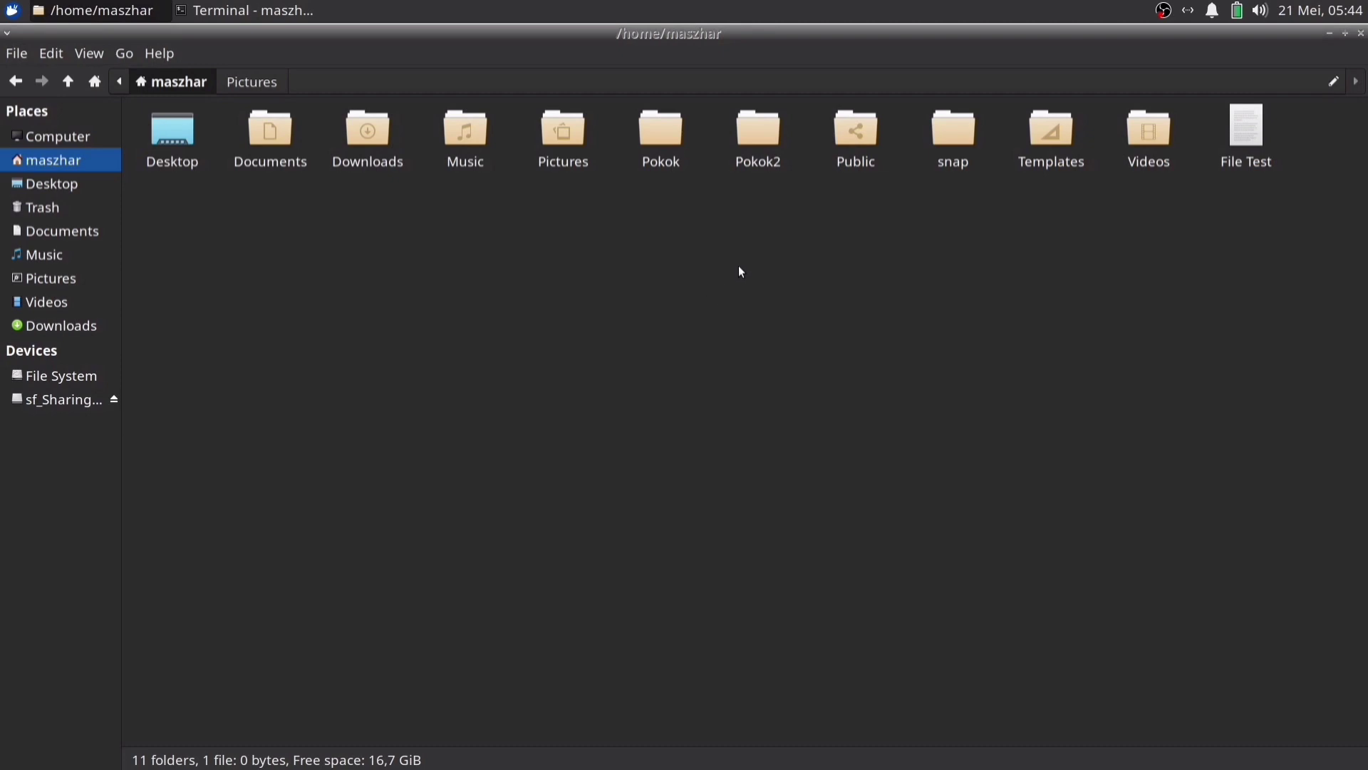
Move the Pokok2 folder to the Trash in Thunar
left_click(760, 139)
right_click(762, 134)
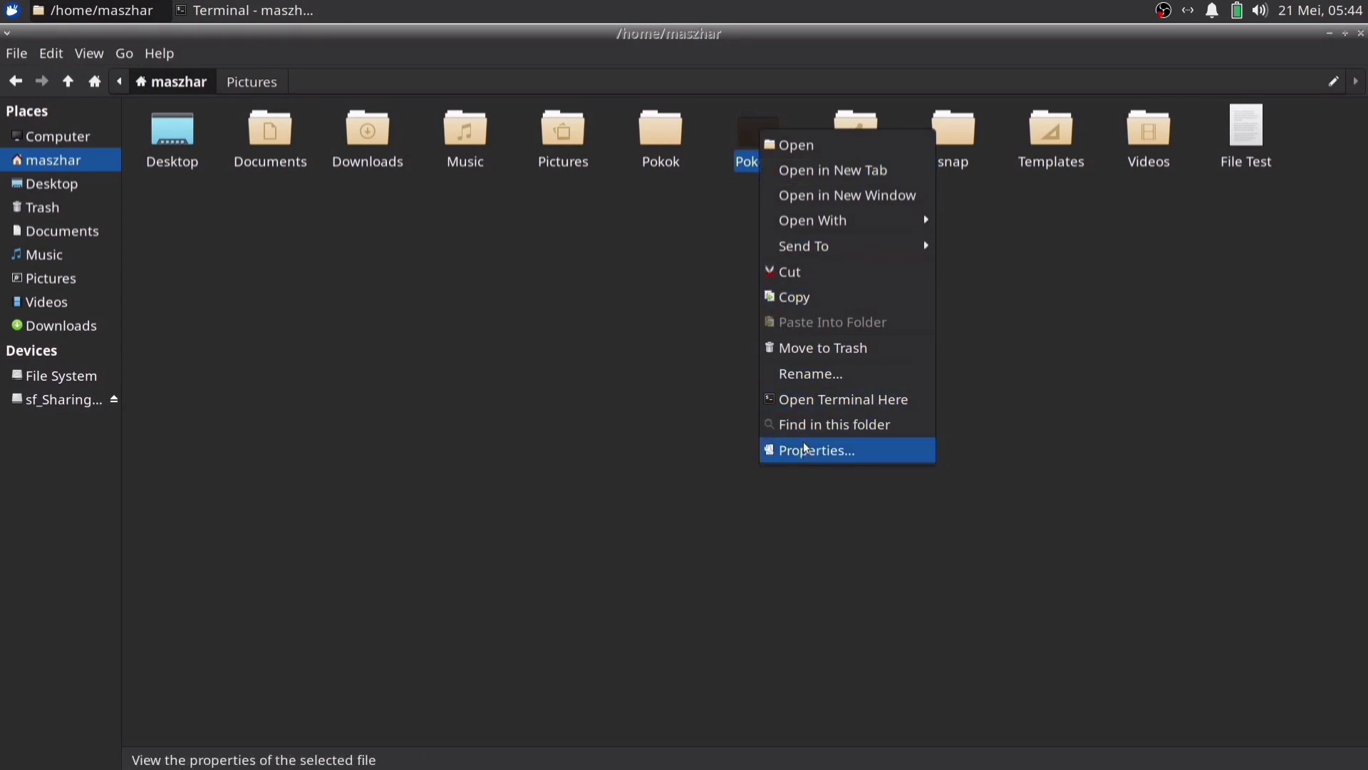
left_click(827, 345)
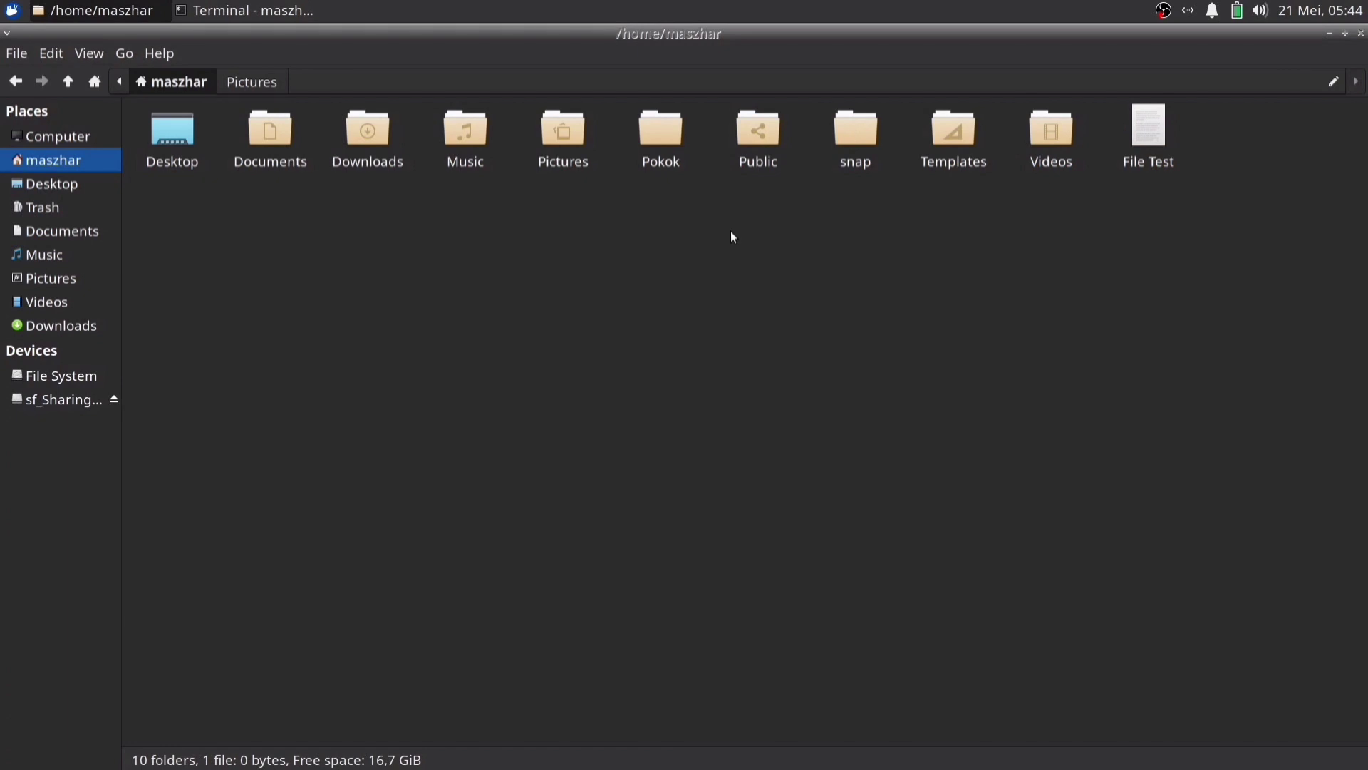
Clear the terminal and remove the Pokok folder with rmdir Pokok/
left_click(227, 12)
type("clear")
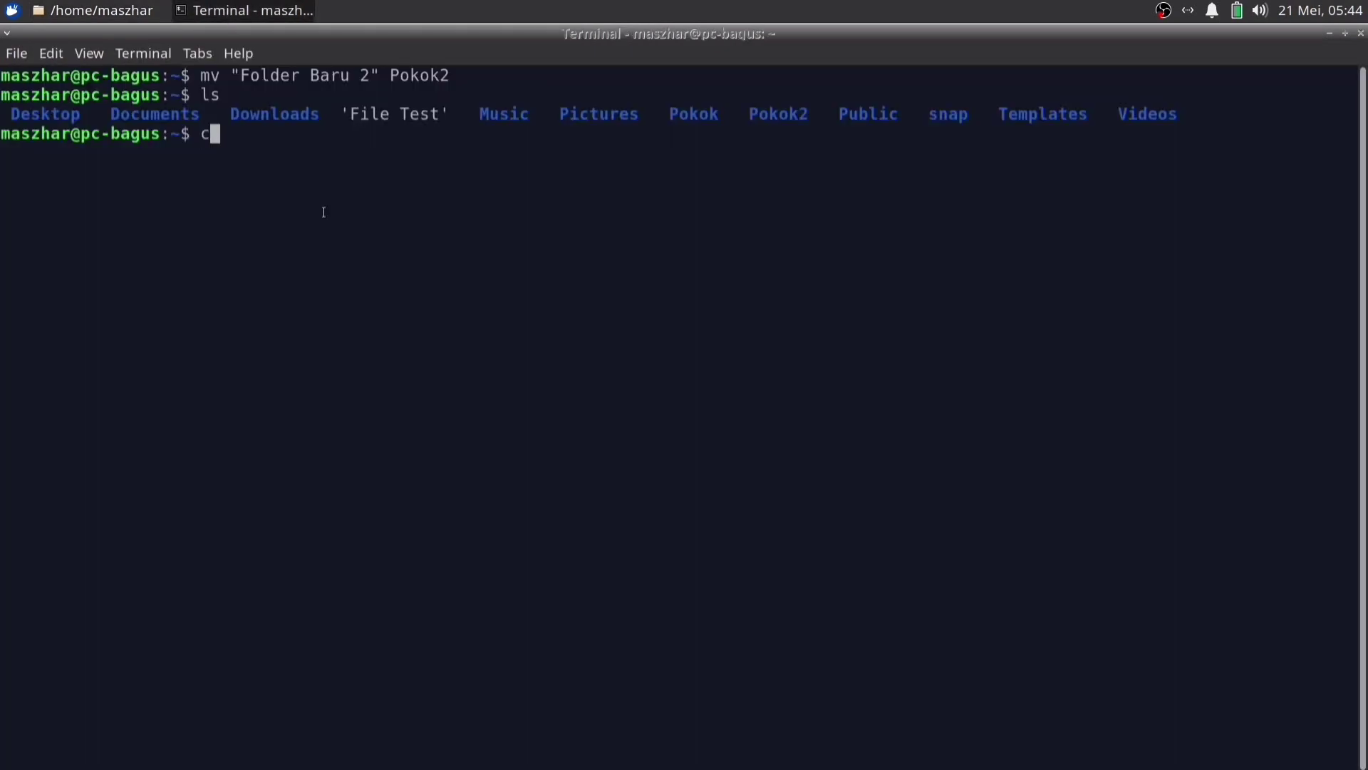
key("Return")
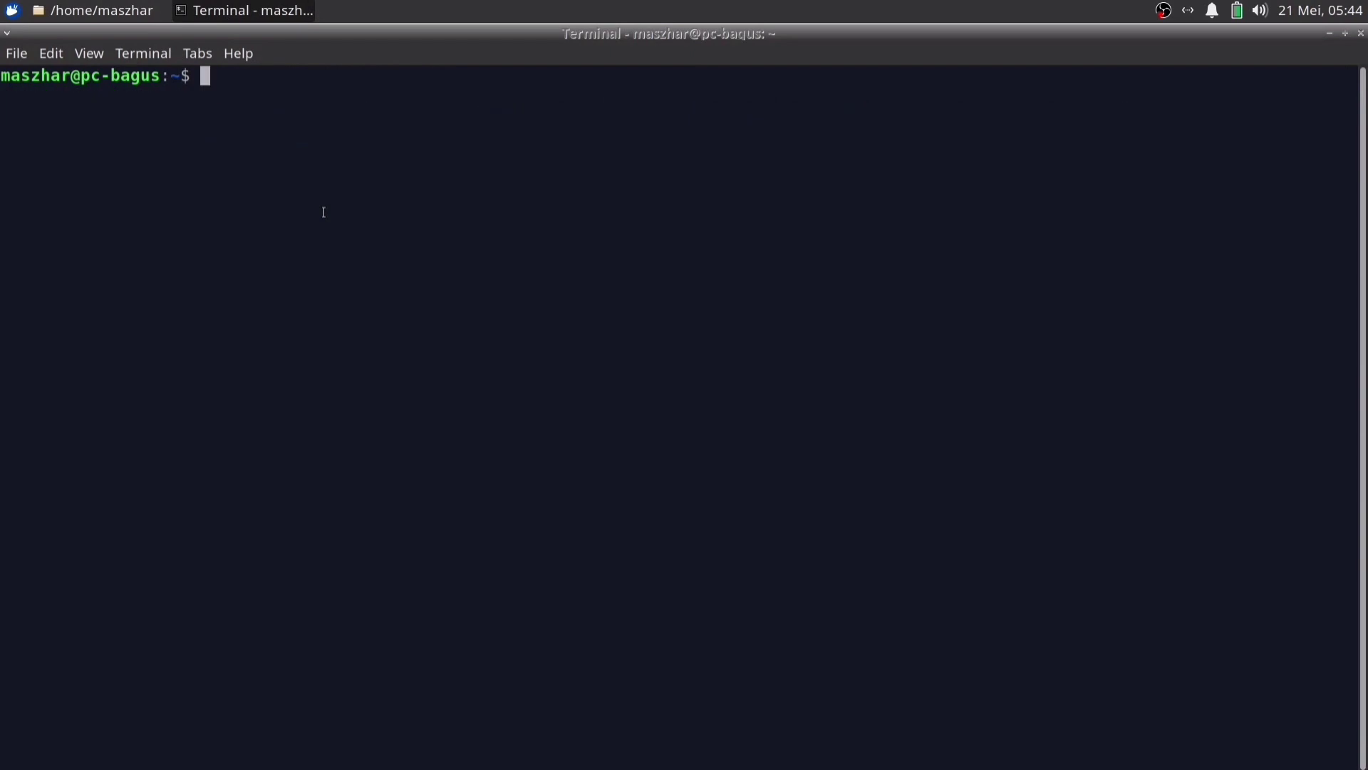
type("rmdir")
type("Pokok/")
key("Return")
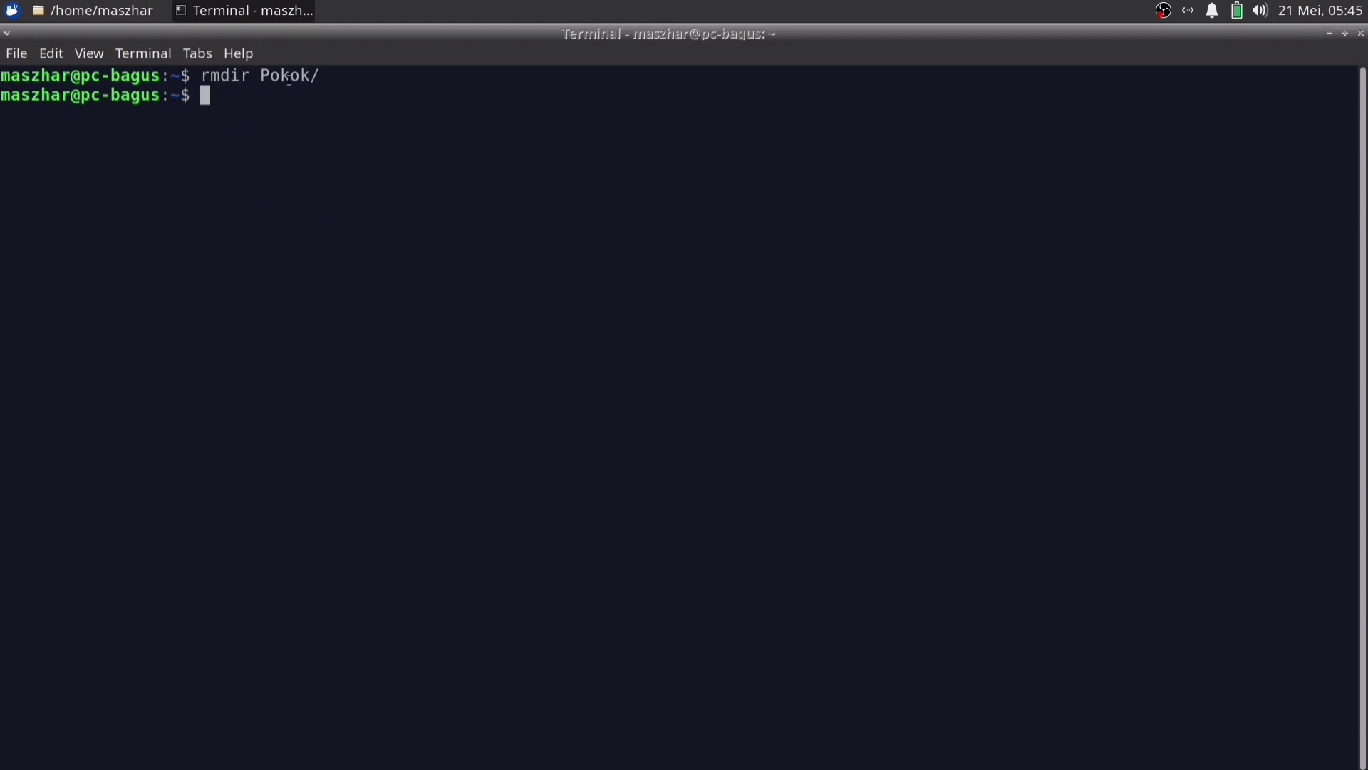
Check that Pokok is absent from both the Trash and the home folder
left_click(92, 10)
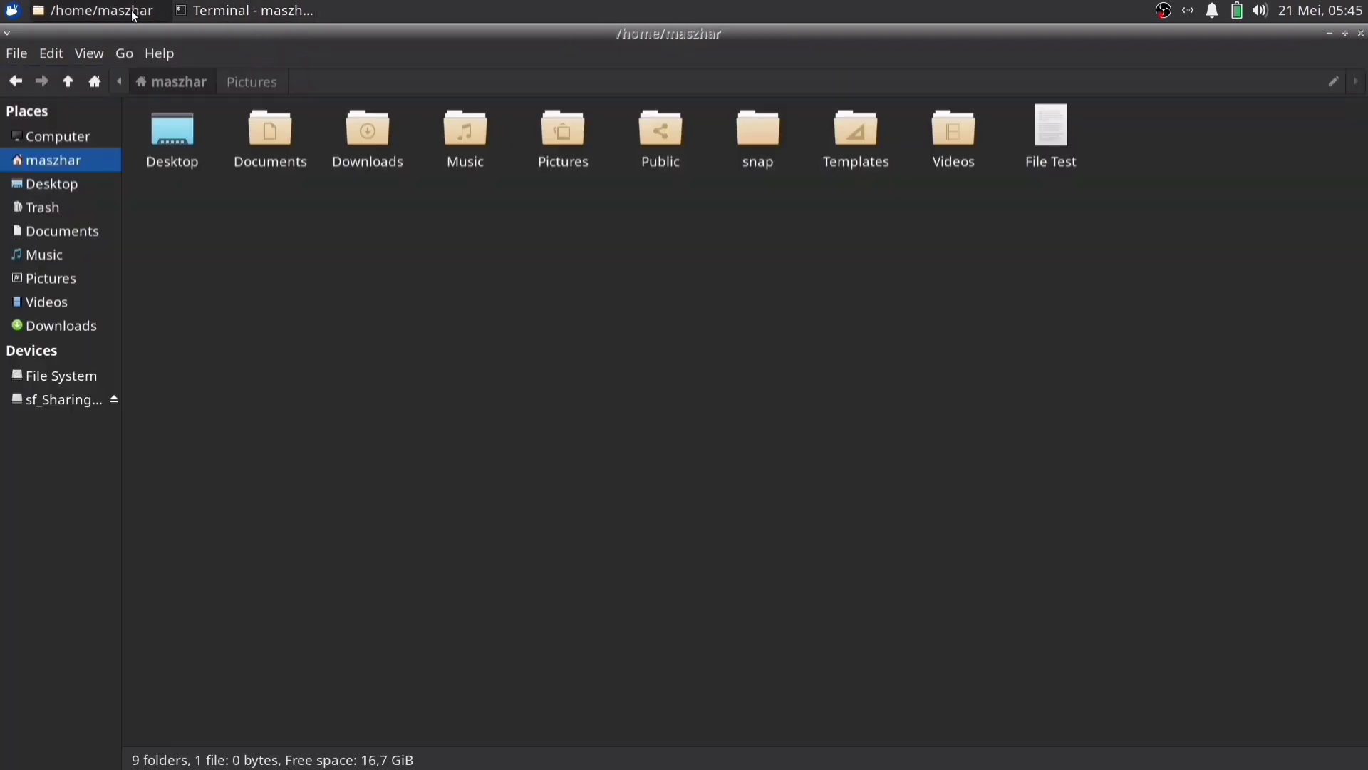
left_click(77, 208)
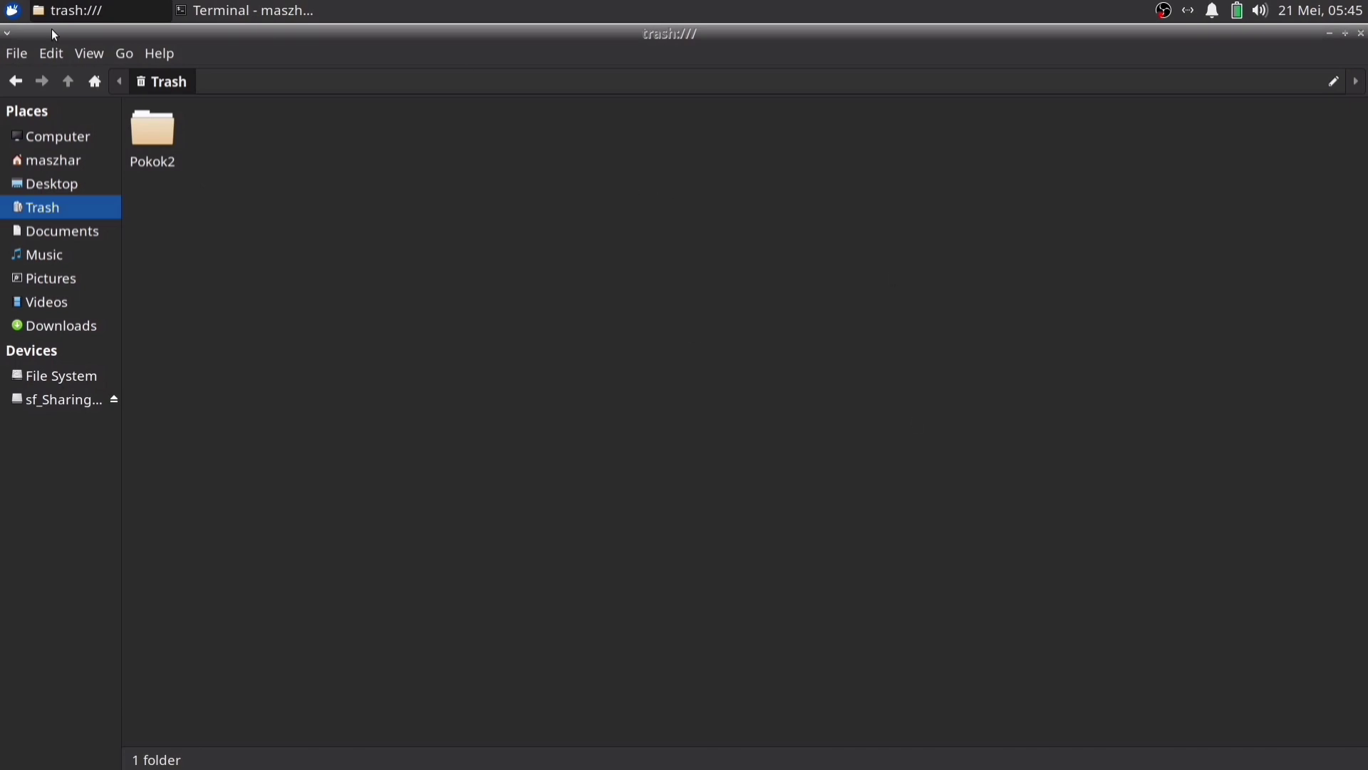
left_click(16, 81)
left_click(578, 262)
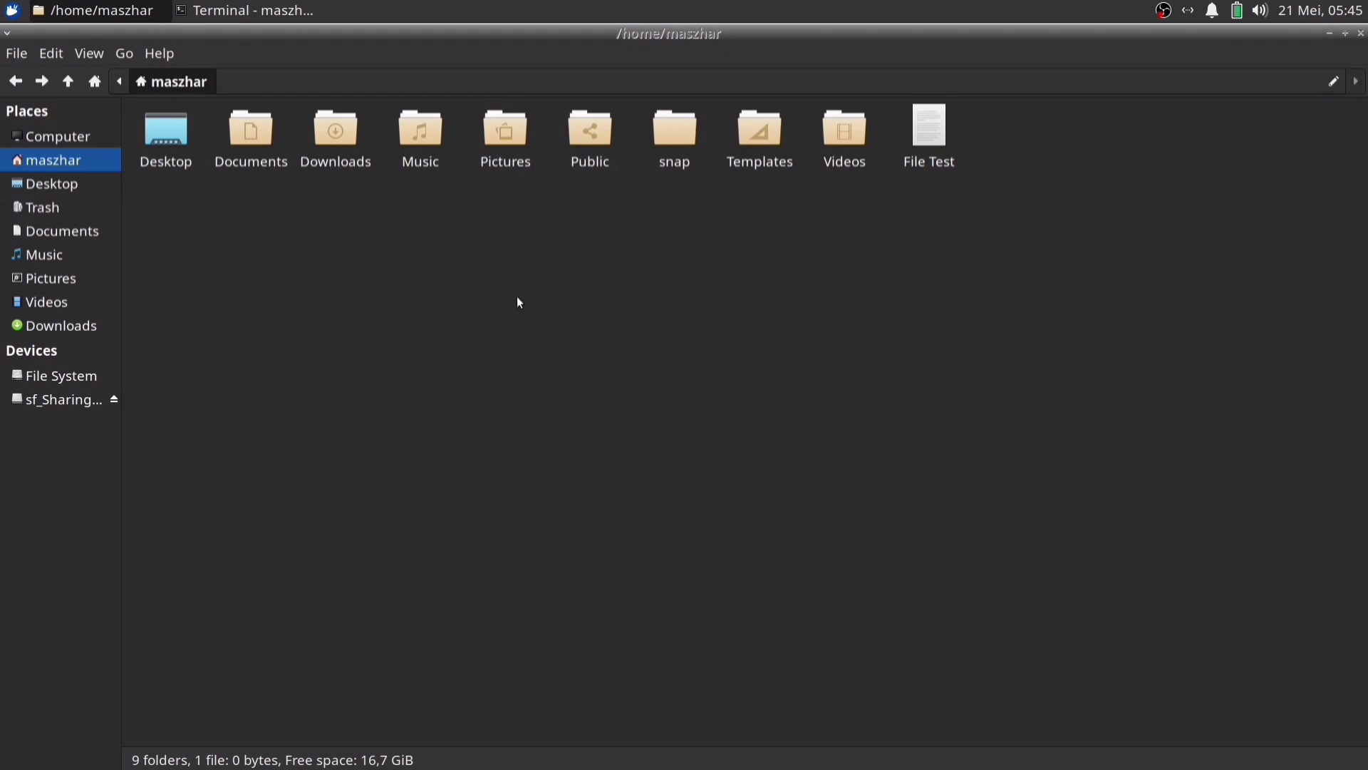
right_click(607, 247)
key("alt+Tab")
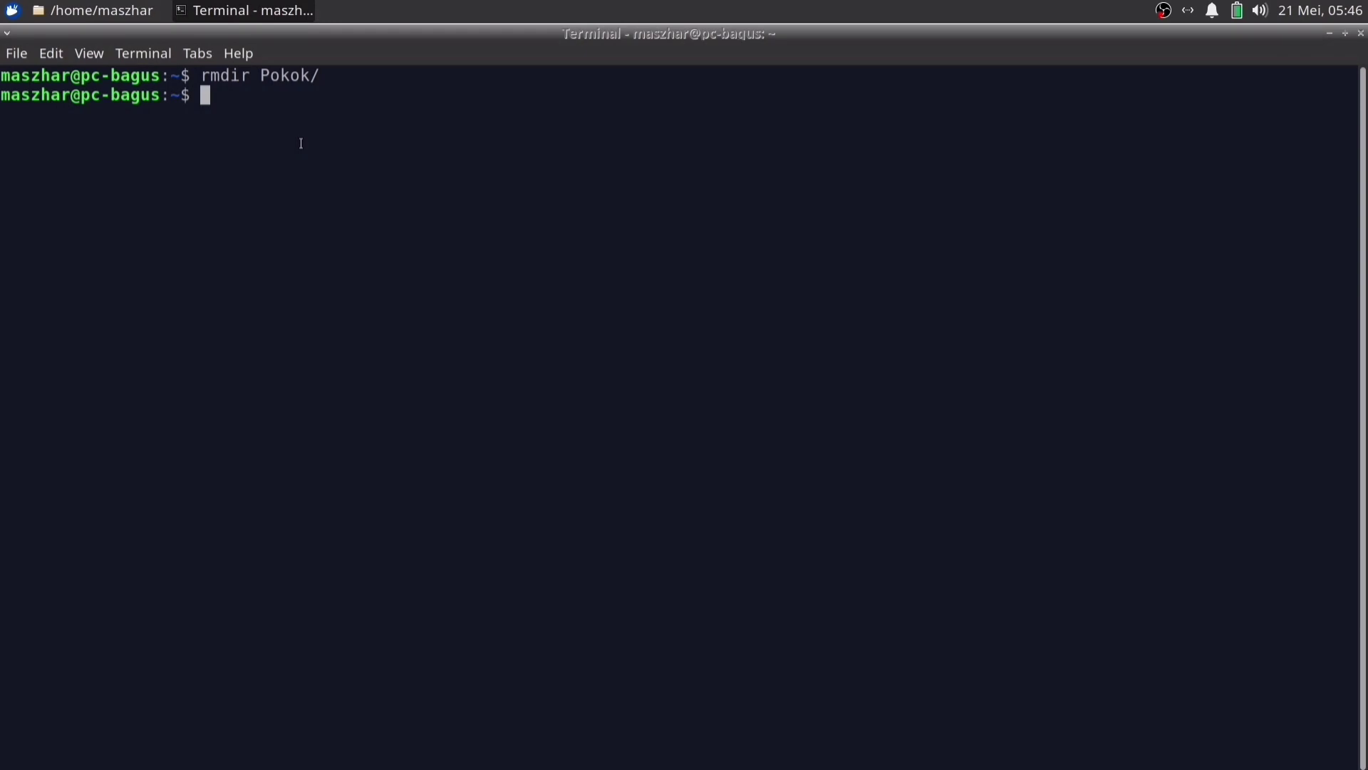
Run mkdir Pokok and mkdir Pokok/FolderBaru, clearing the screen before and after
type("clear")
key("Return")
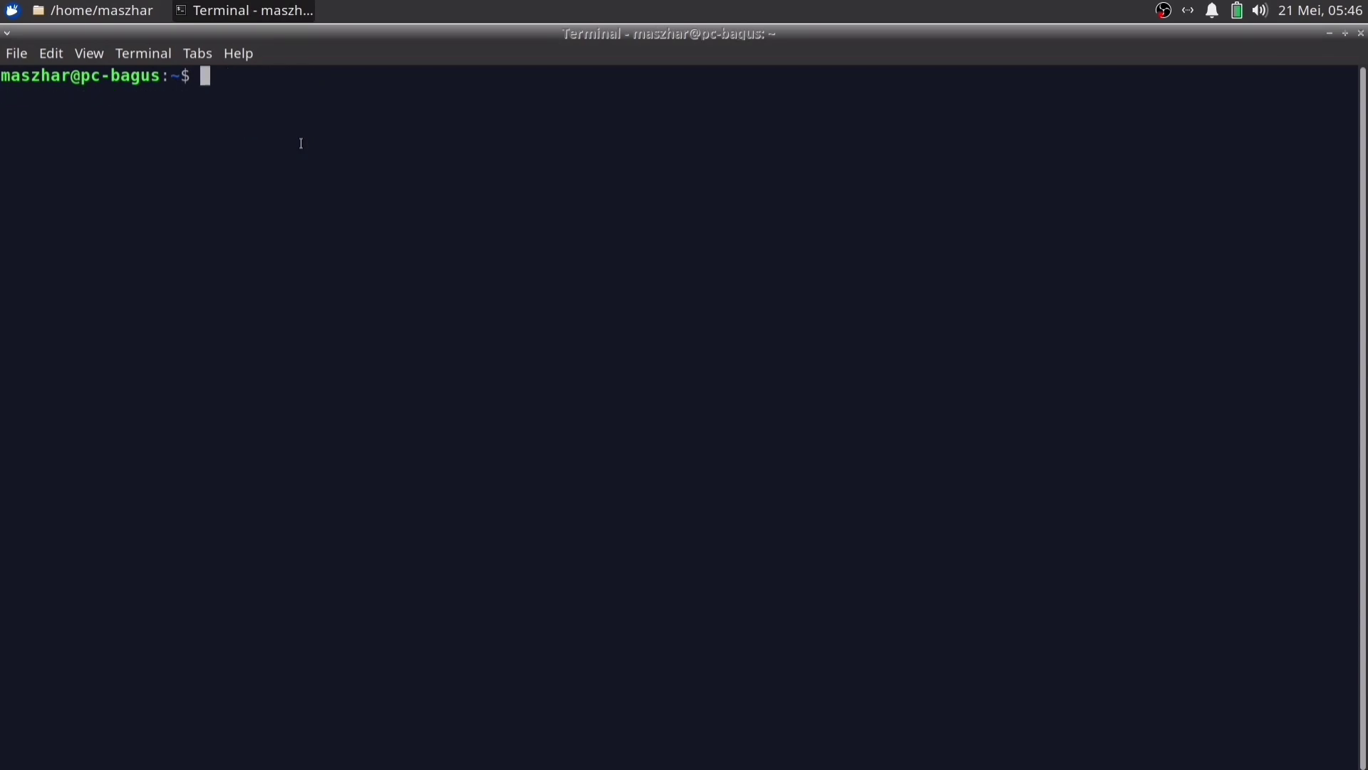
type("mkdir Pokok")
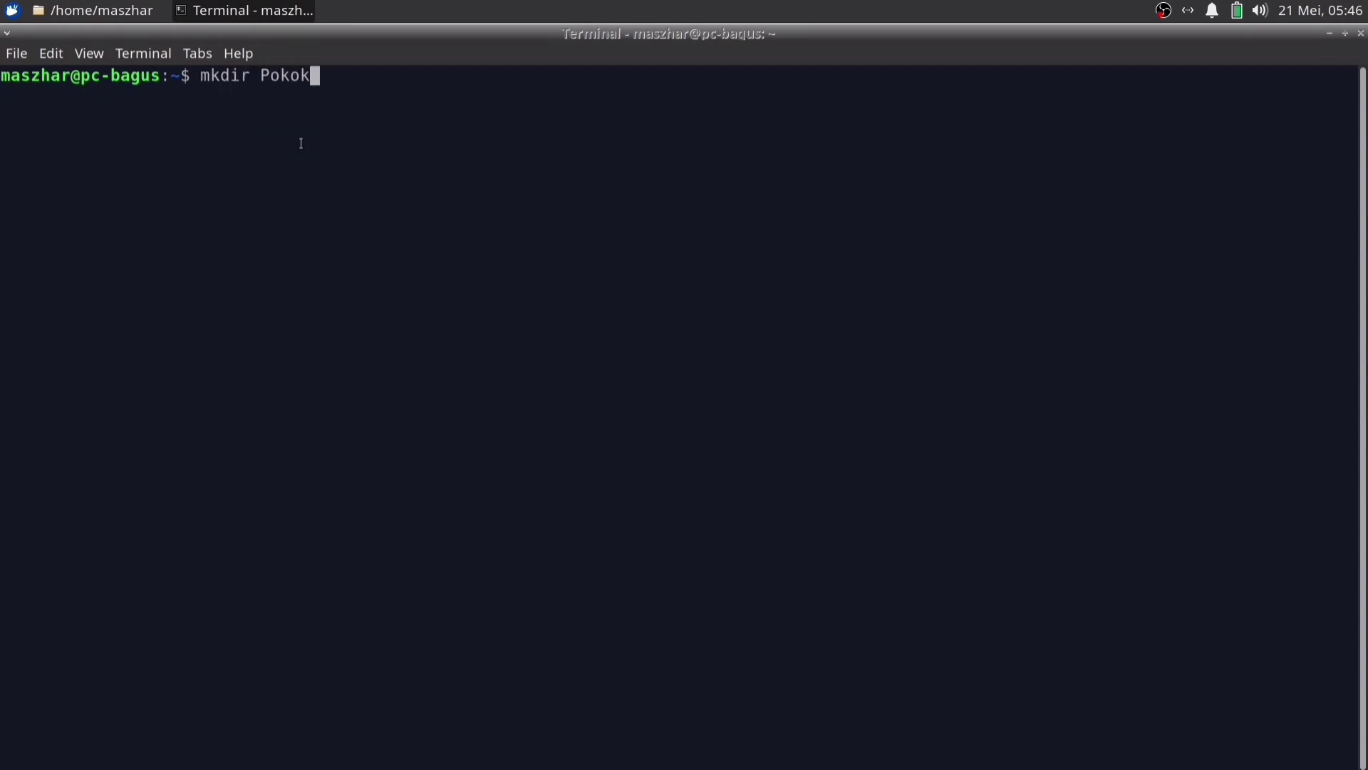
key("Return")
type("mkdir Pokok/")
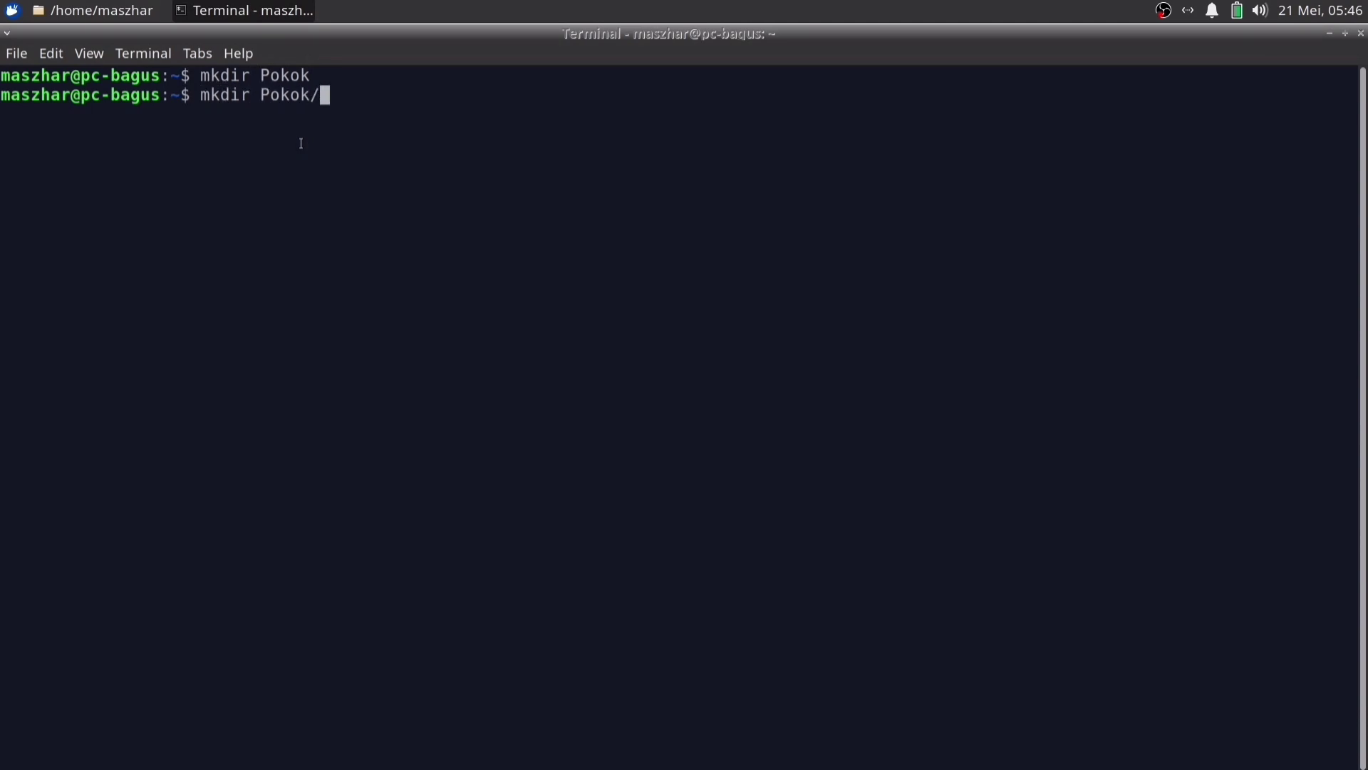
type("FolderBaru")
key("Return")
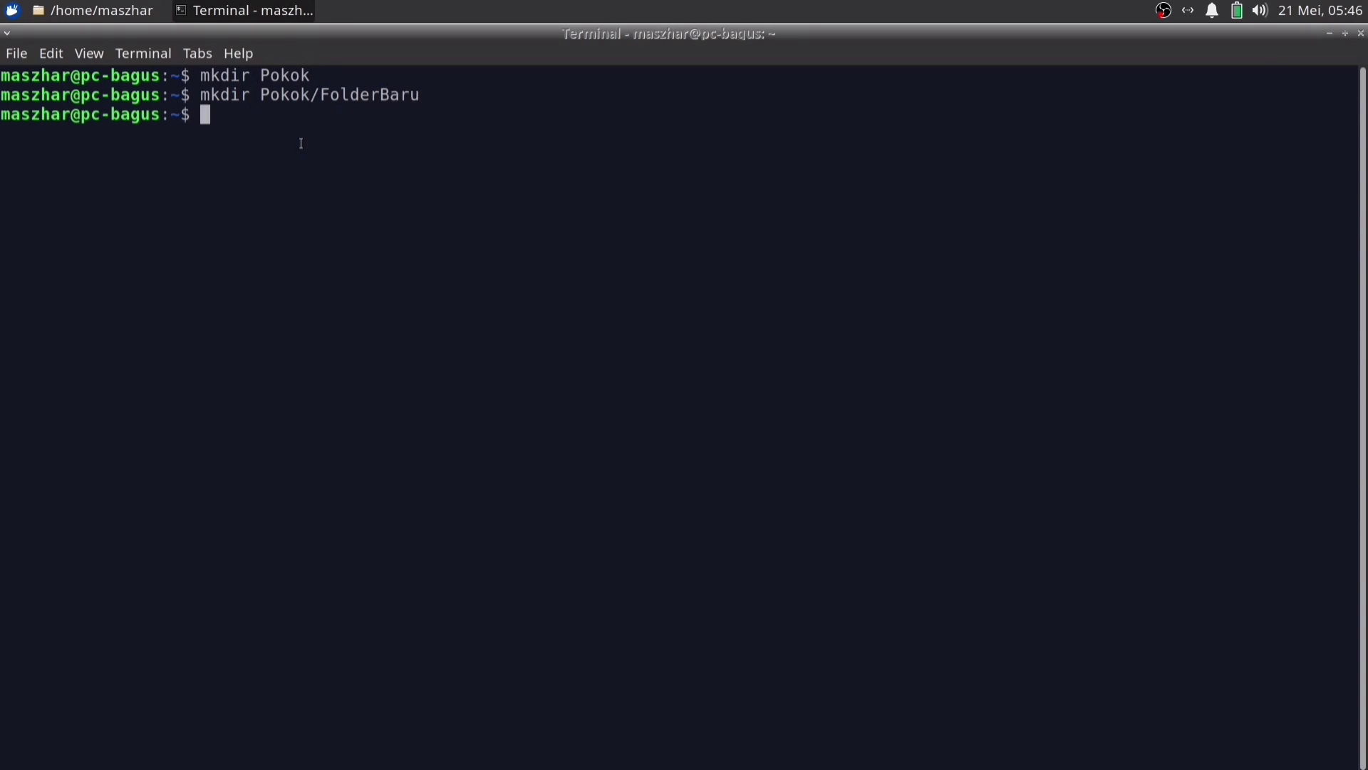
type("clear")
key("Return")
Browse into Pokok and its FolderBaru in Thunar, then return to the home folder
left_click(89, 19)
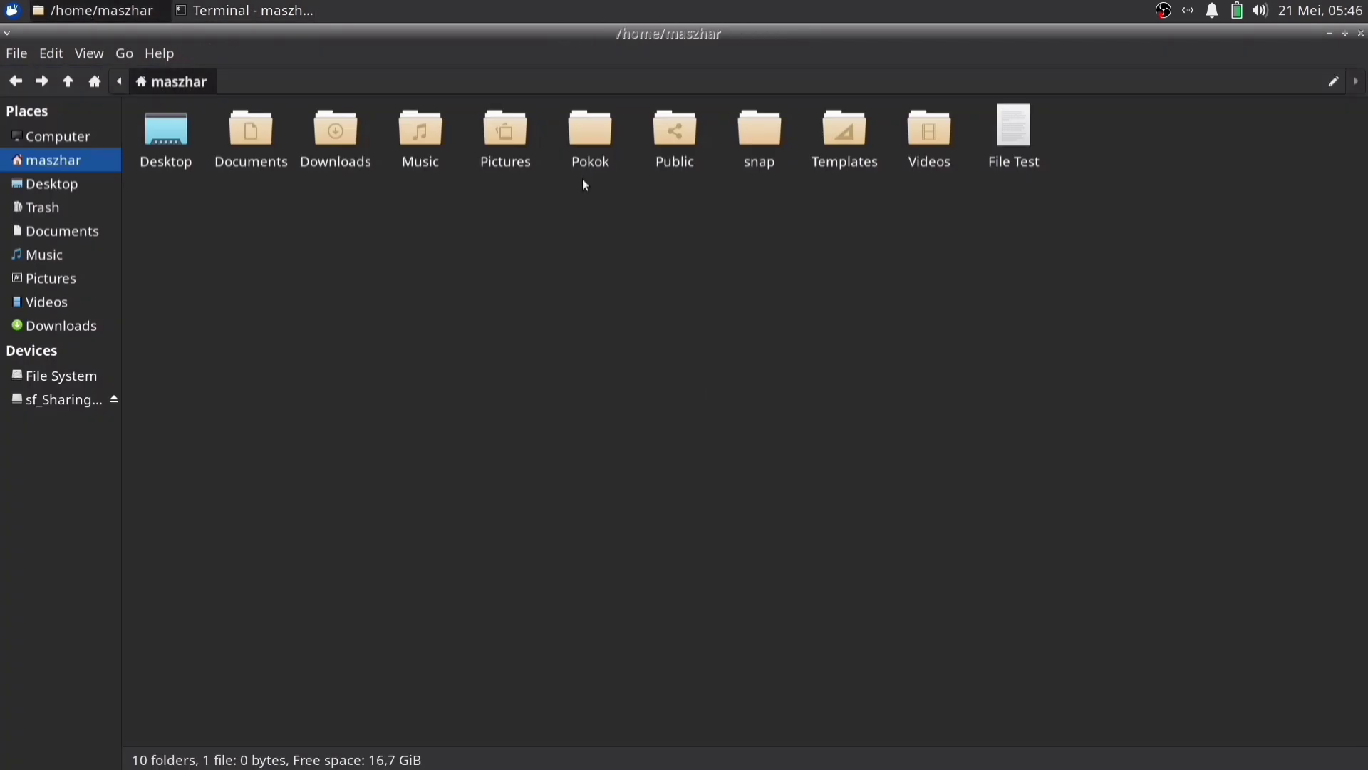
double_click(596, 143)
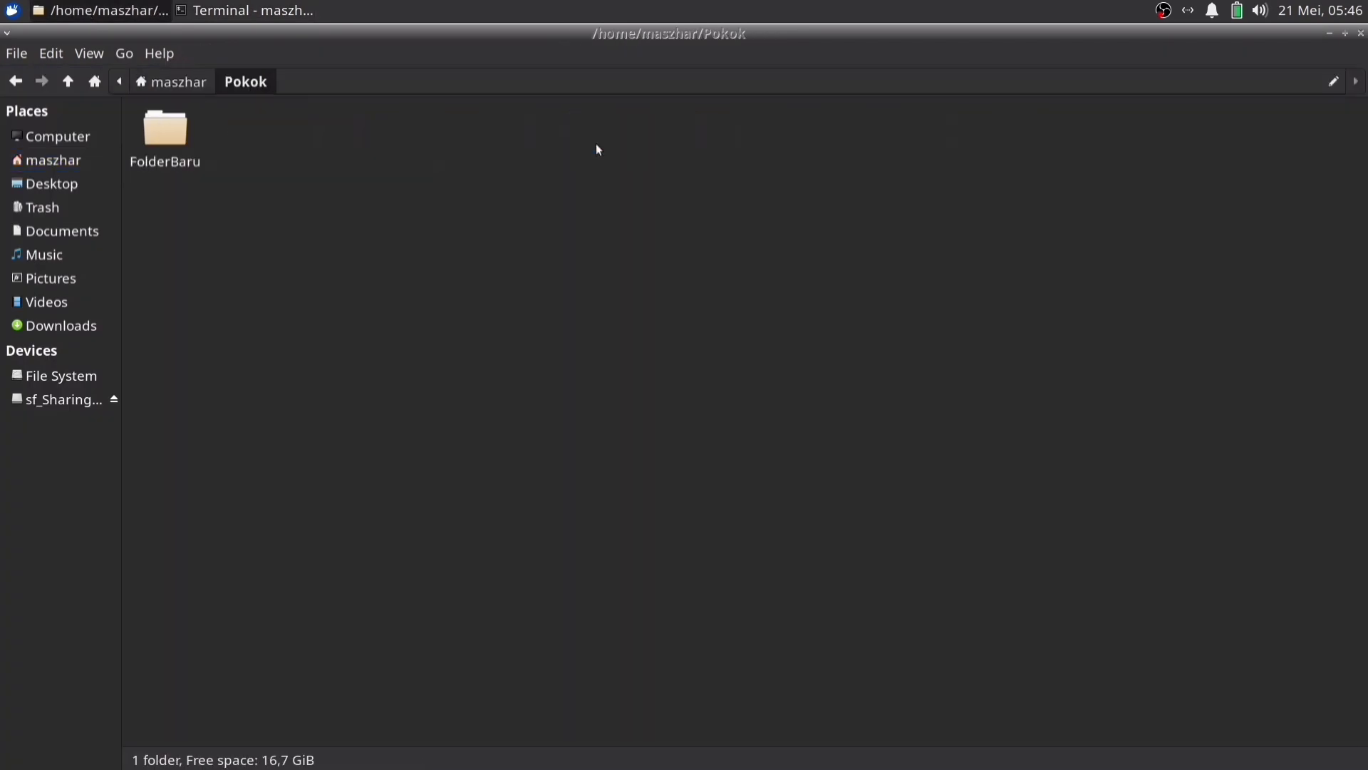
double_click(177, 134)
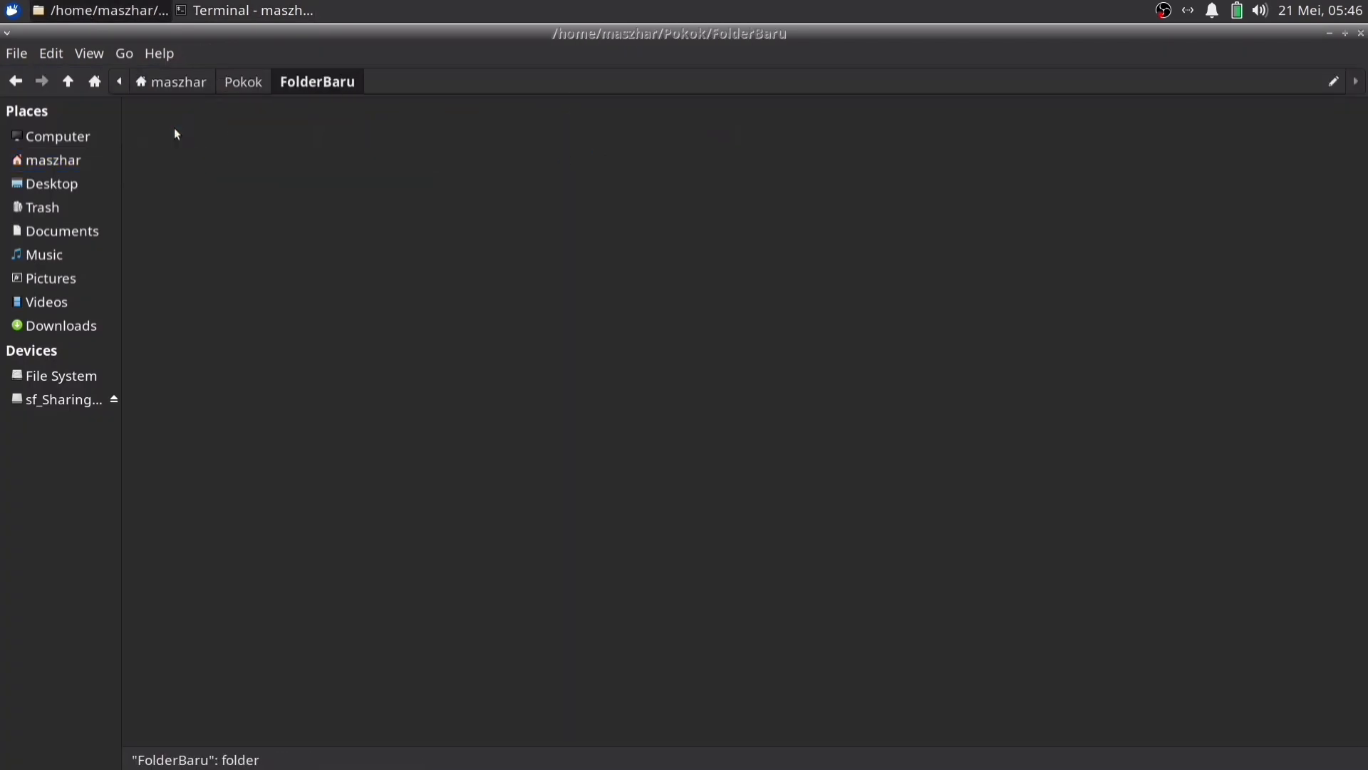
key("alt+Home")
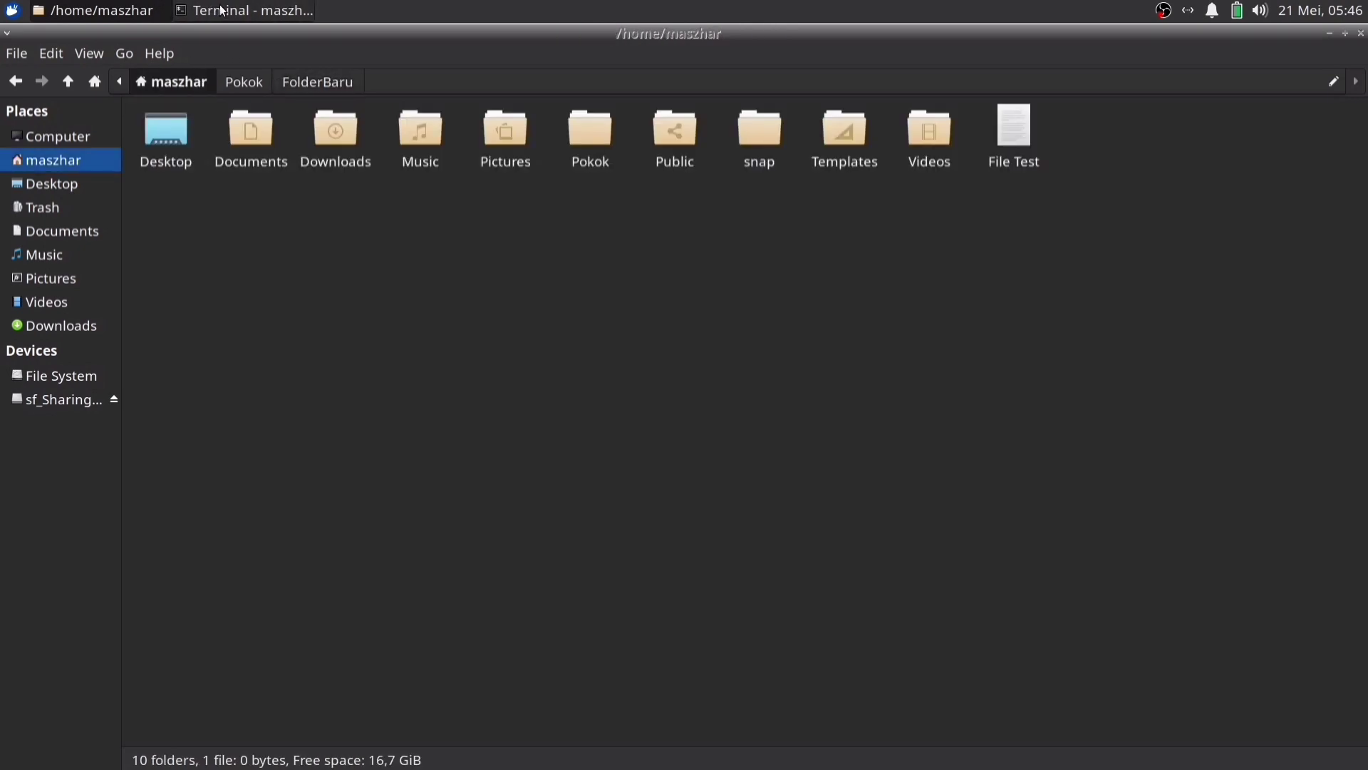
left_click(212, 9)
Try rmdir Pokok/ and highlight the resulting 'Directory not empty' error
type("rm")
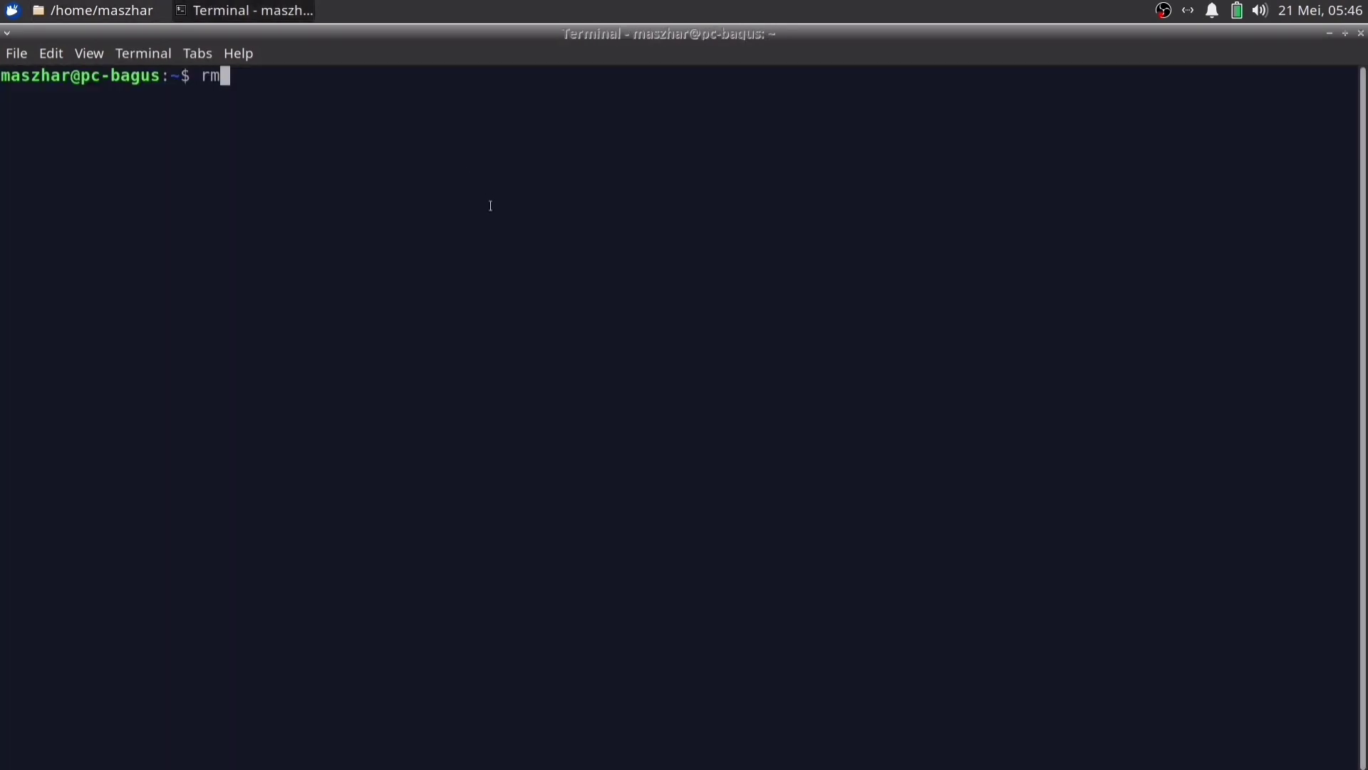
type("dir Po")
key("Tab")
key("Return")
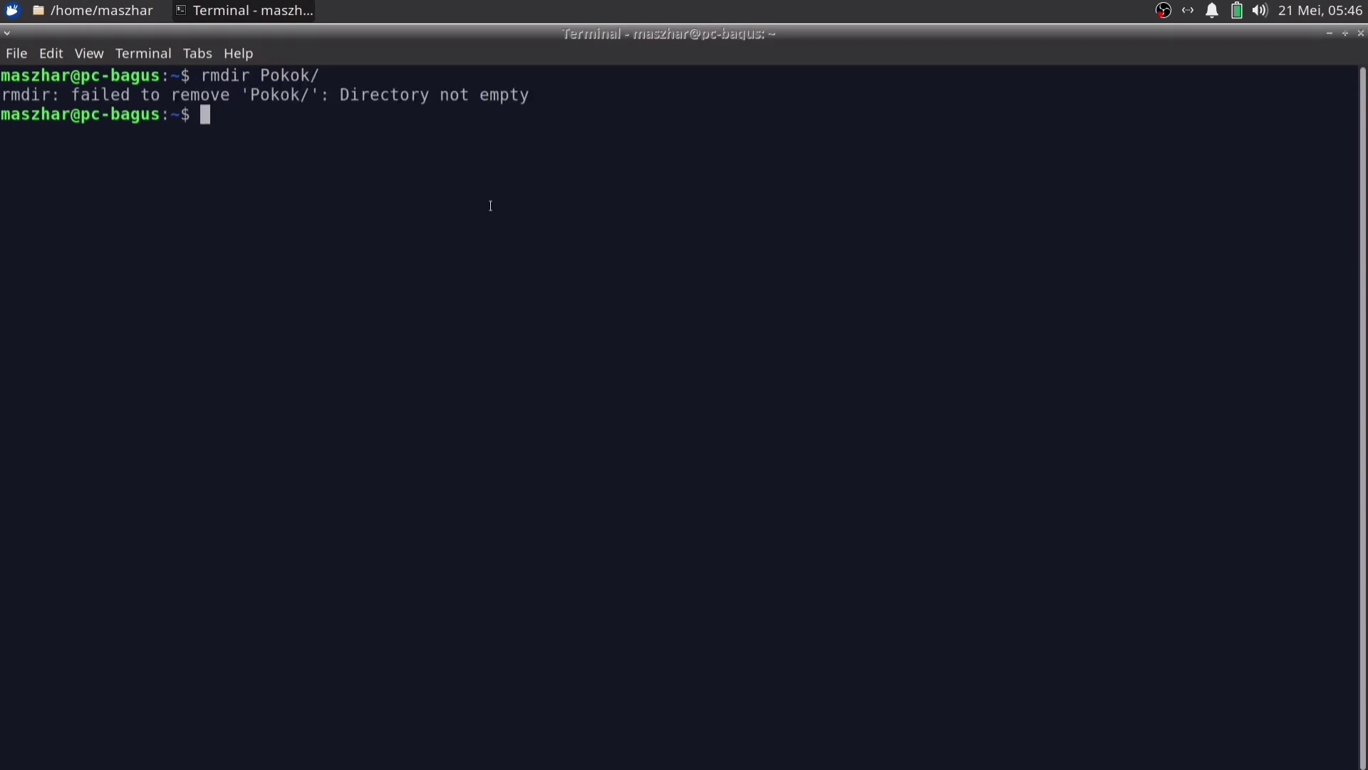
left_click_drag(41, 95, 235, 97)
left_click(356, 97)
Remove Pokok/FolderBaru/ then Pokok/ with rmdir, and check home in Thunar
type("rmdir Pok")
key("Tab")
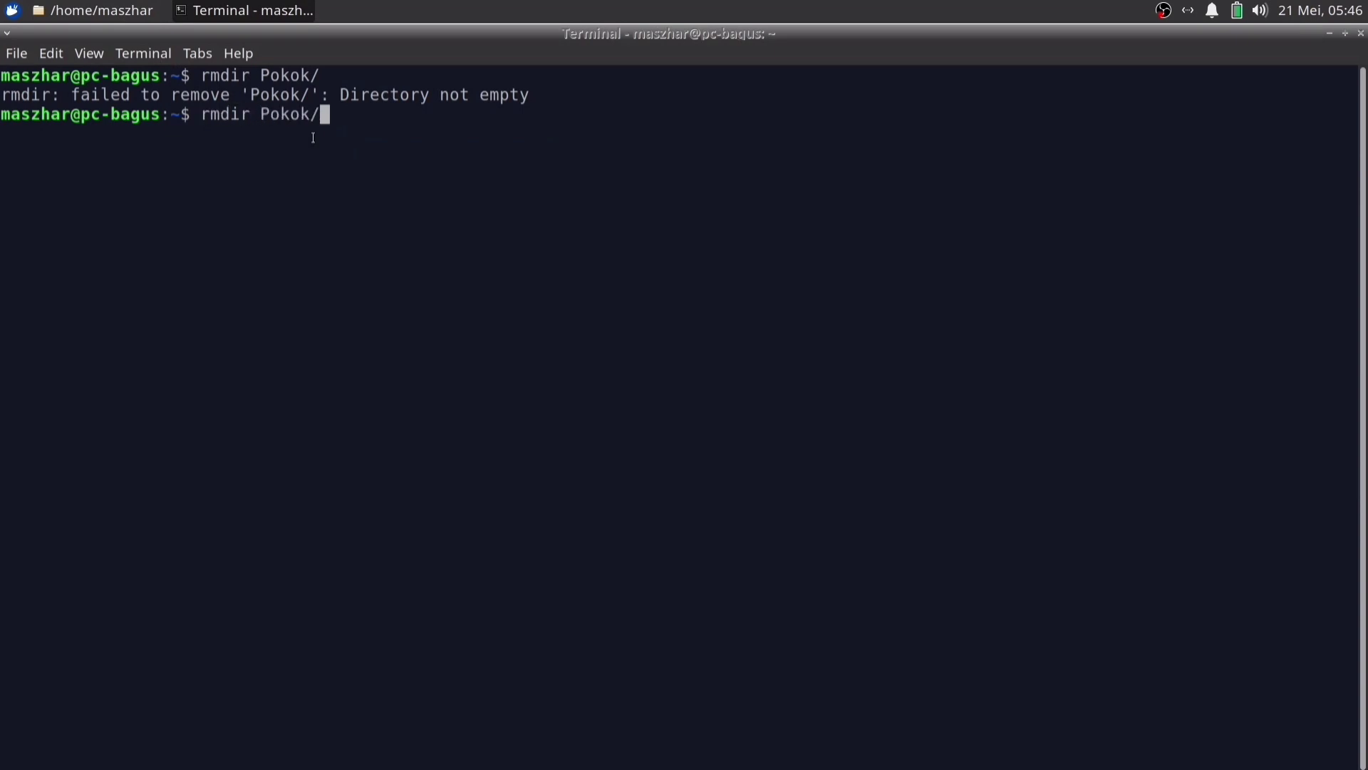
key("Tab")
key("Return")
type("rmdir Pok")
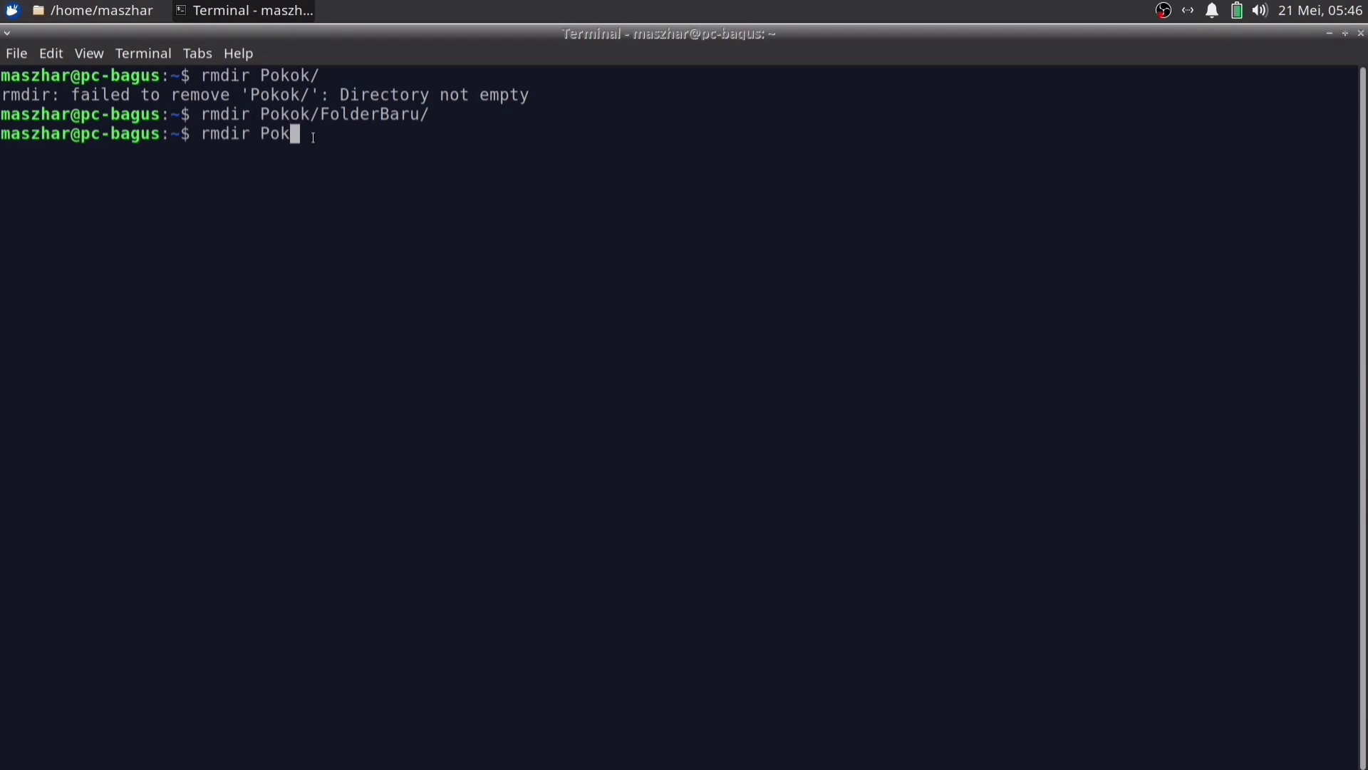
key("Tab")
key("Return")
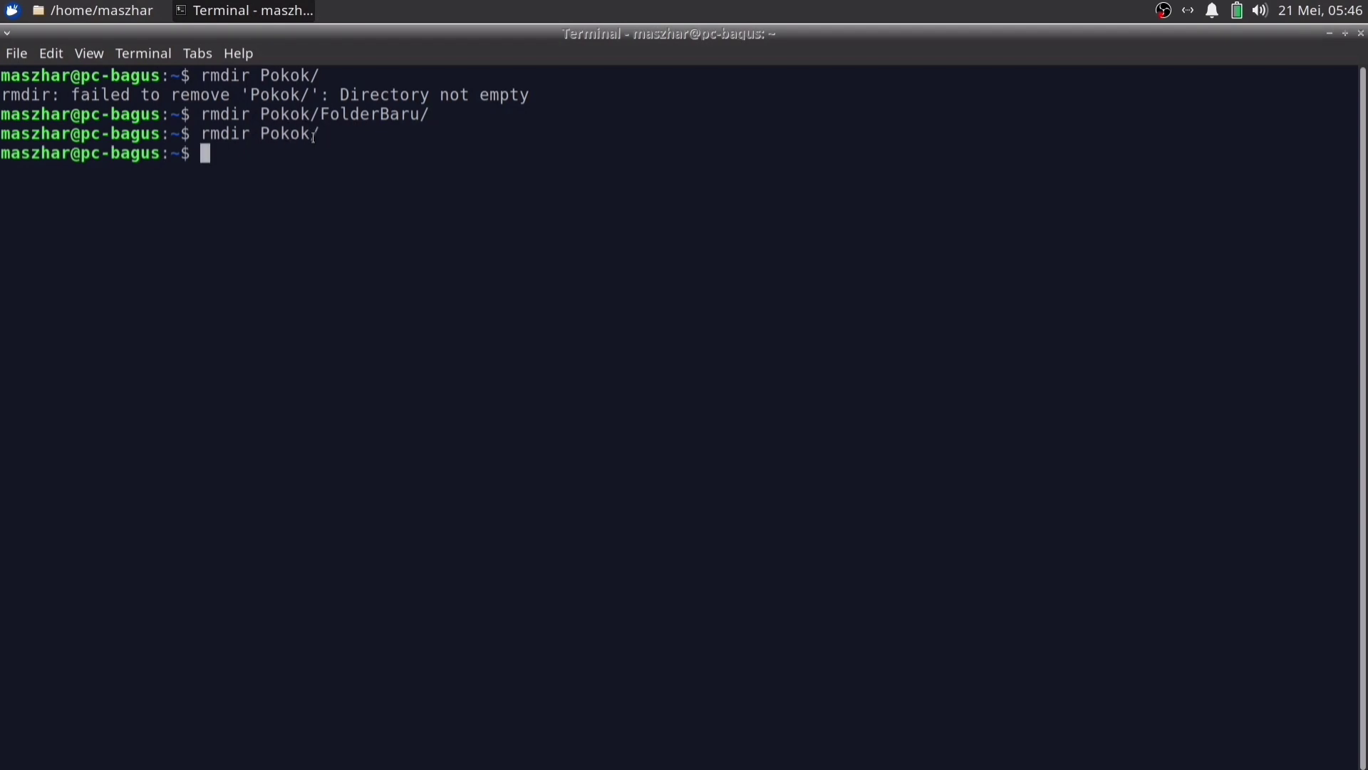
left_click(65, 11)
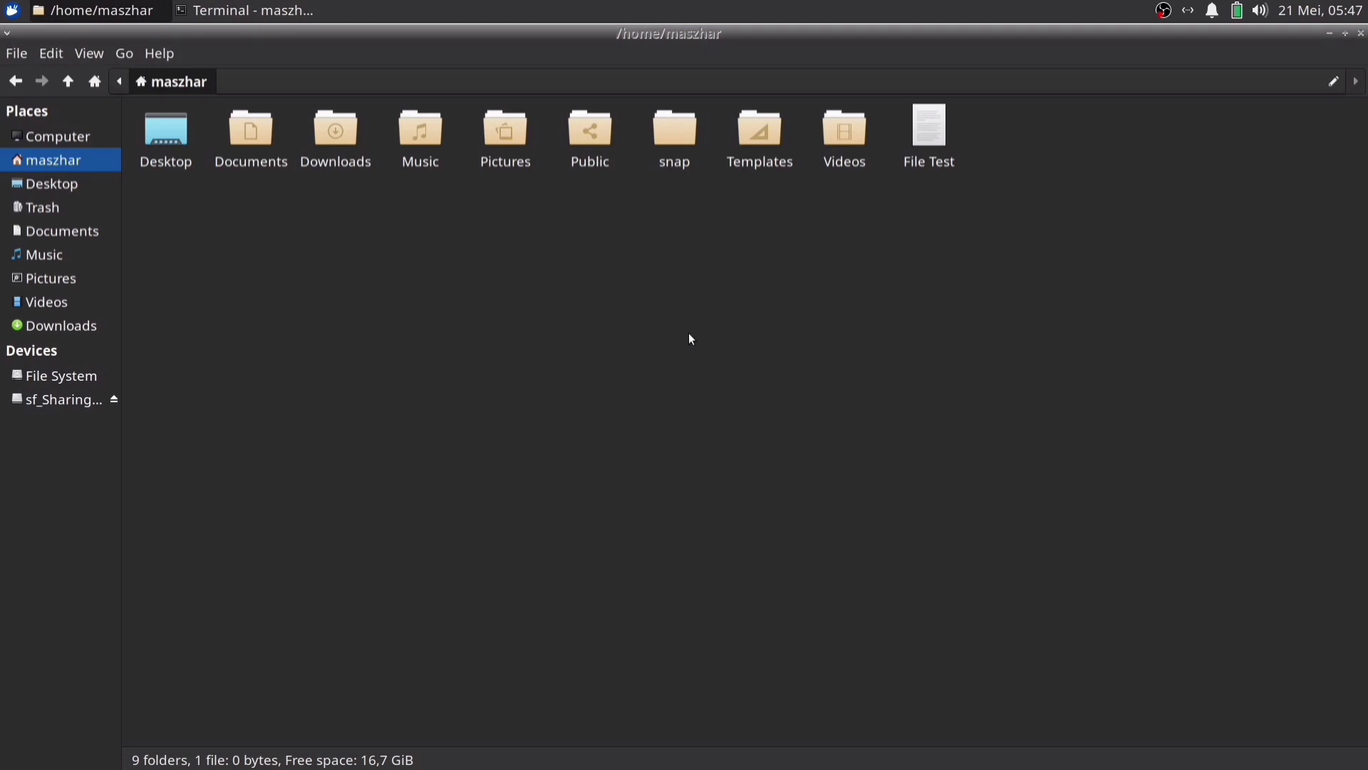
key("alt+Tab")
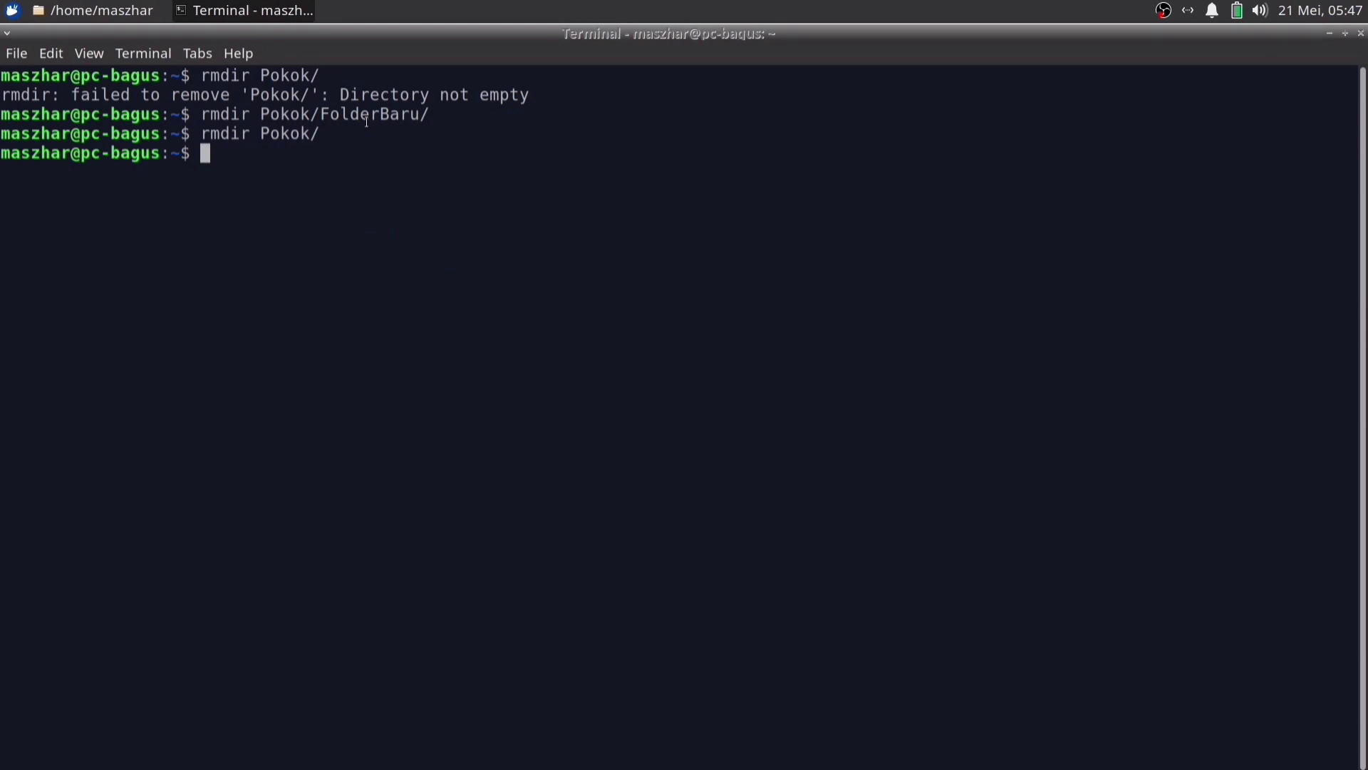
Clear the terminal and create Pokok plus Pokok/FolderBaru2 with mkdir
type("clear")
key("Return")
type("mkdir Pok")
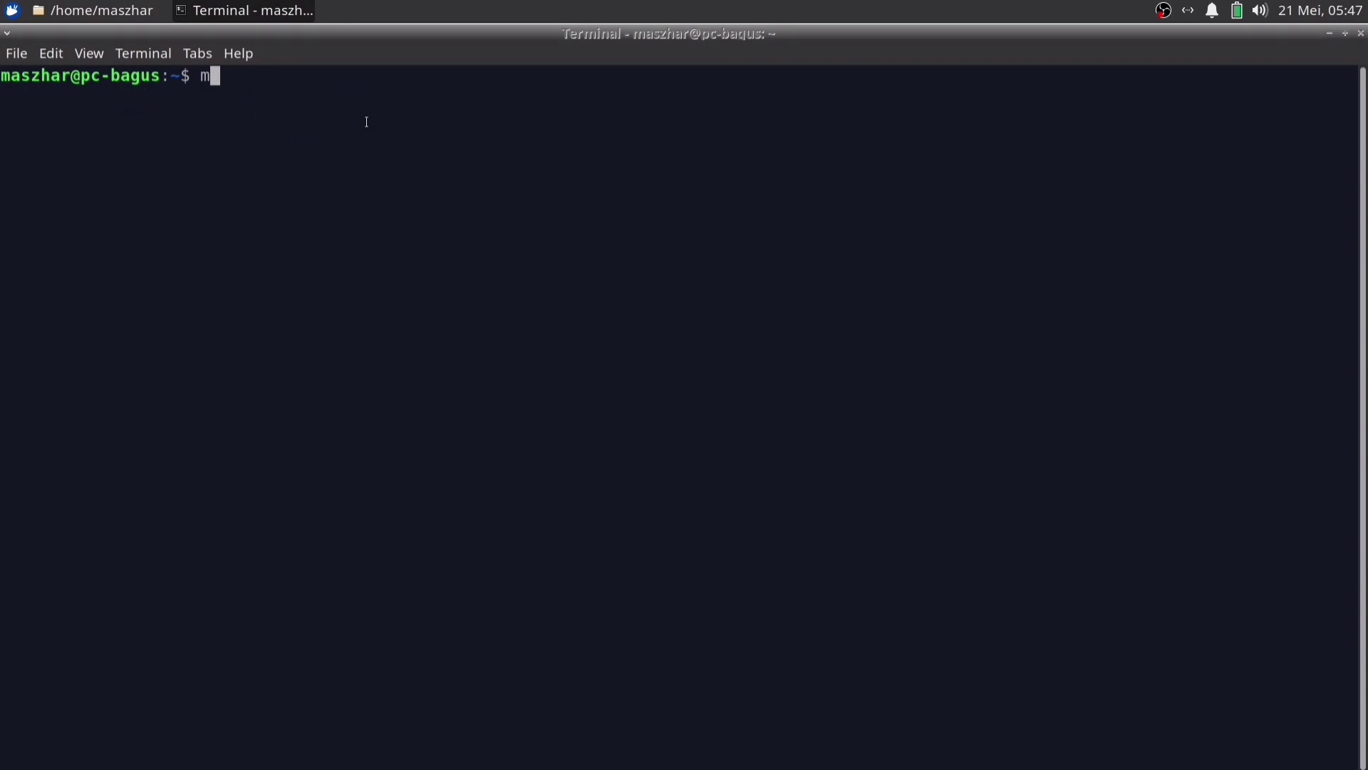
type("ok")
key("Return")
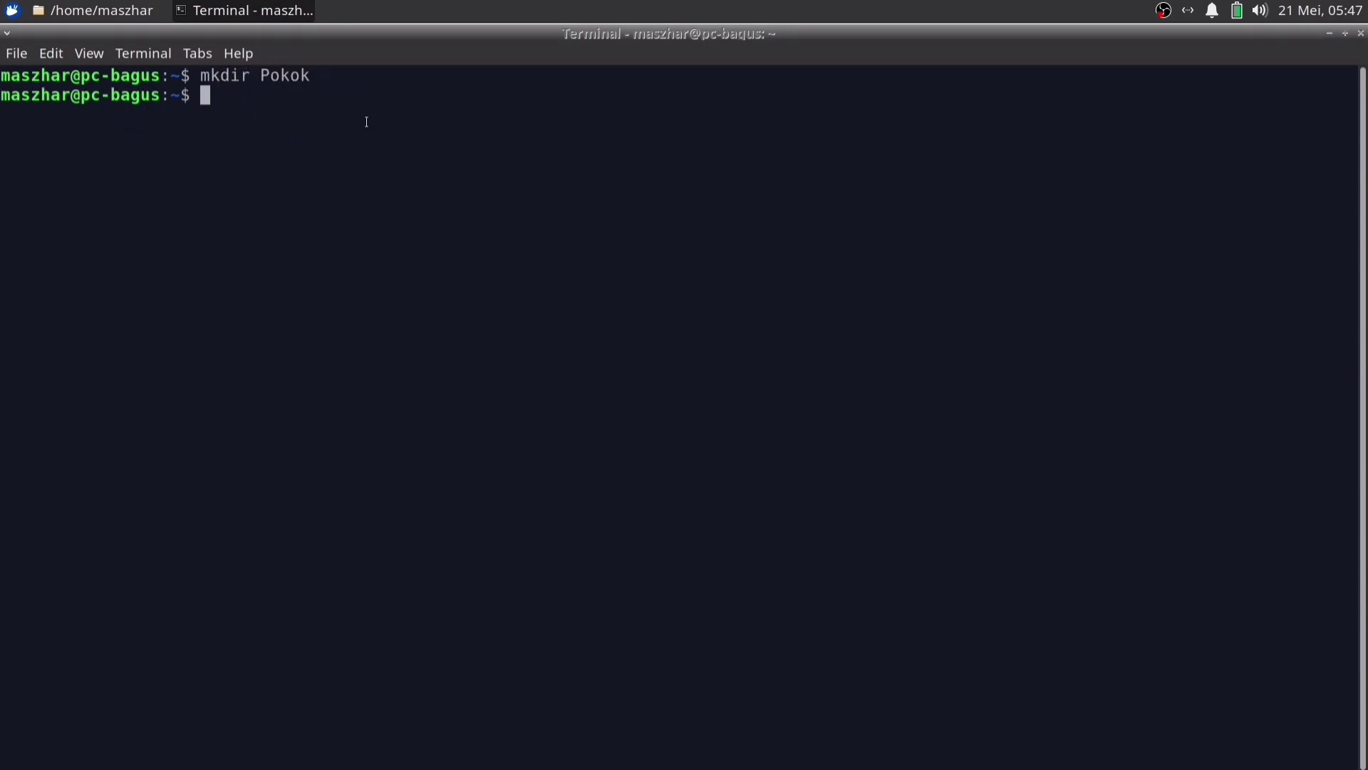
type("mkdir Pokk")
key("BackSpace")
key("Tab")
type("Folder")
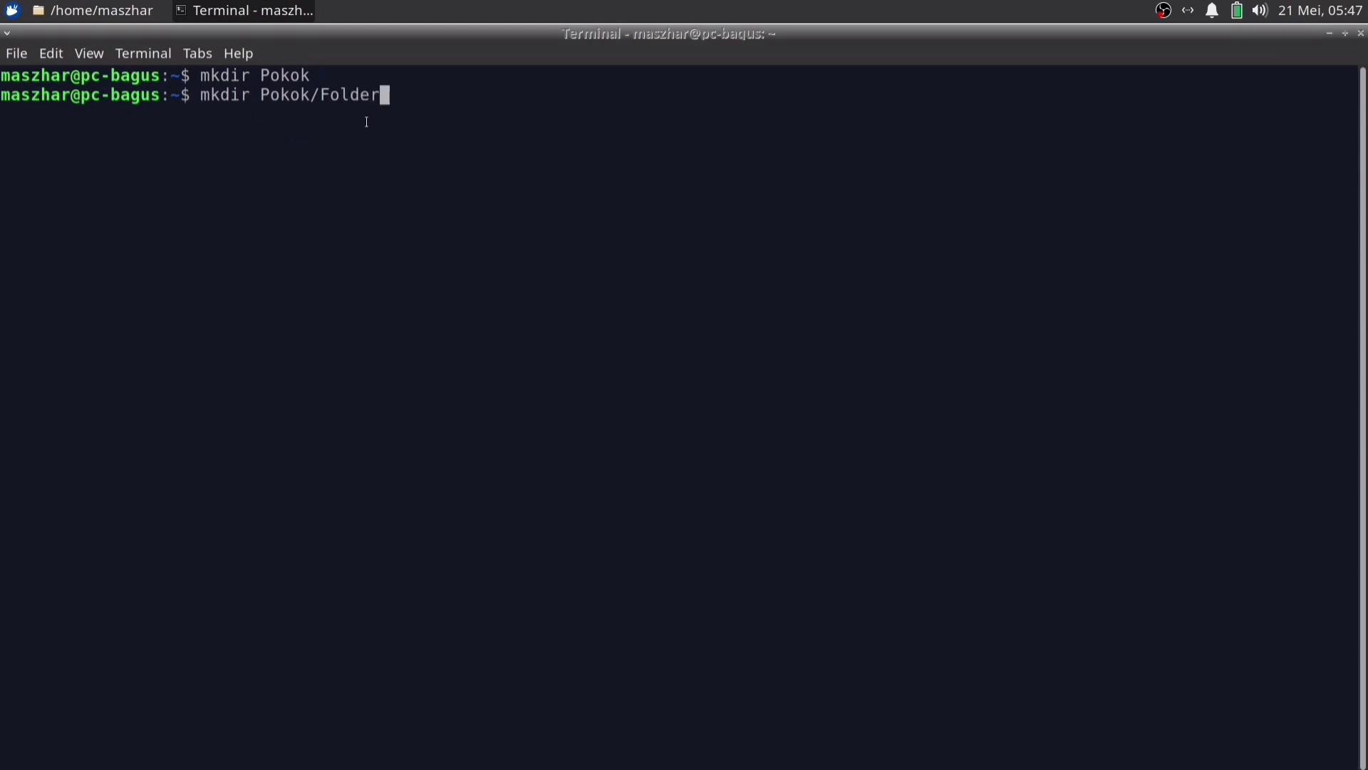
type("Baru2")
key("Return")
Clear the screen and run rmdir Pokok/, which fails with Directory not empty
type("clear")
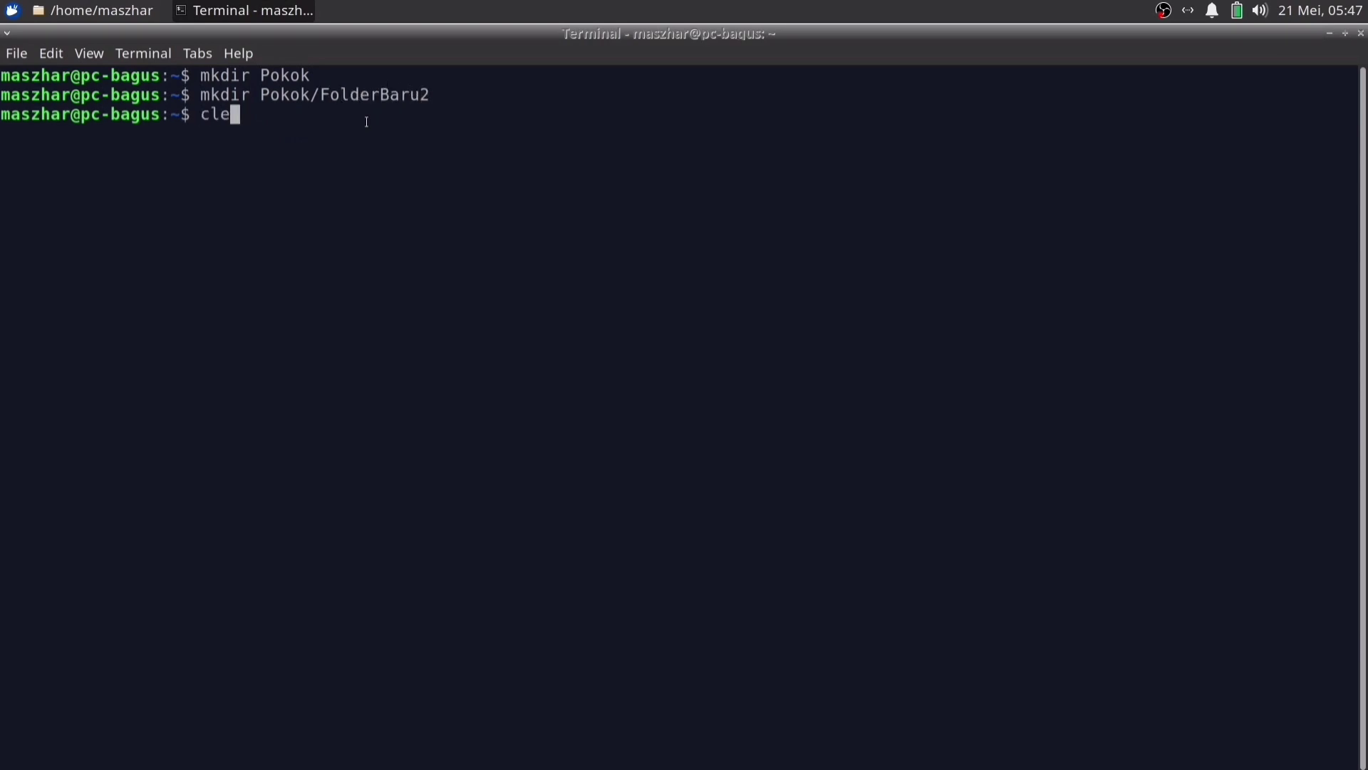
key("Return")
type("rmdir Pok")
key("Tab")
key("Return")
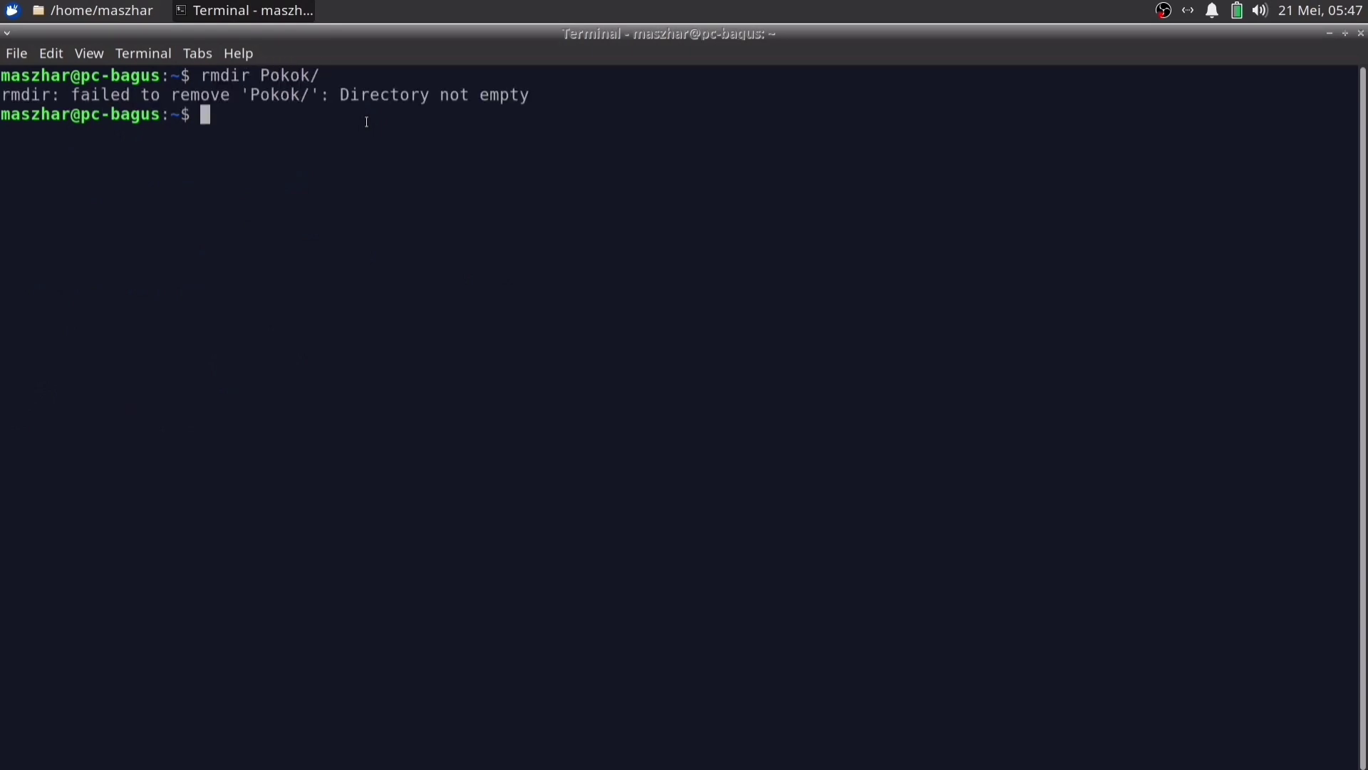